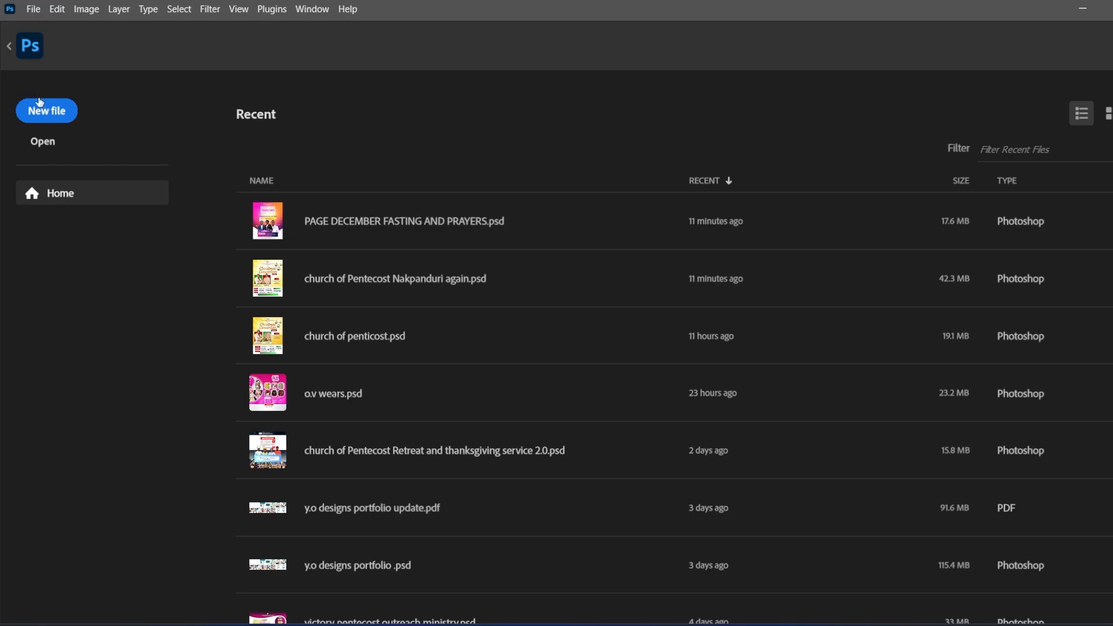
# Step: Create a new 4 x 4 inch, 300 ppi RGB document with a white background, named CHRISTMAS DECEMBER
pyautogui.click(50, 115)
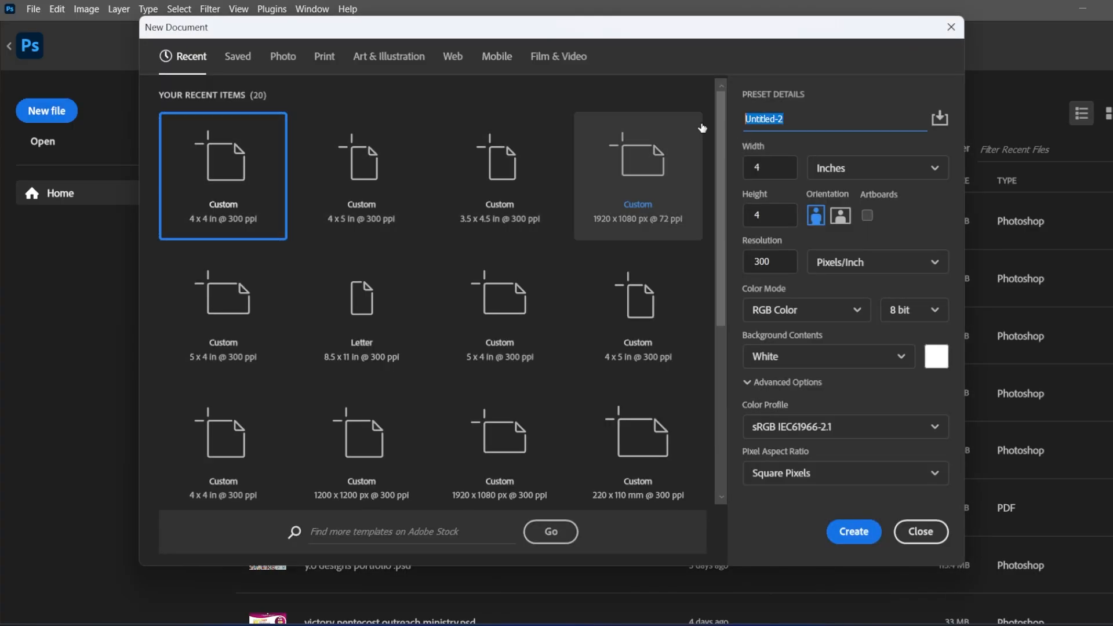
pyautogui.write('CH')
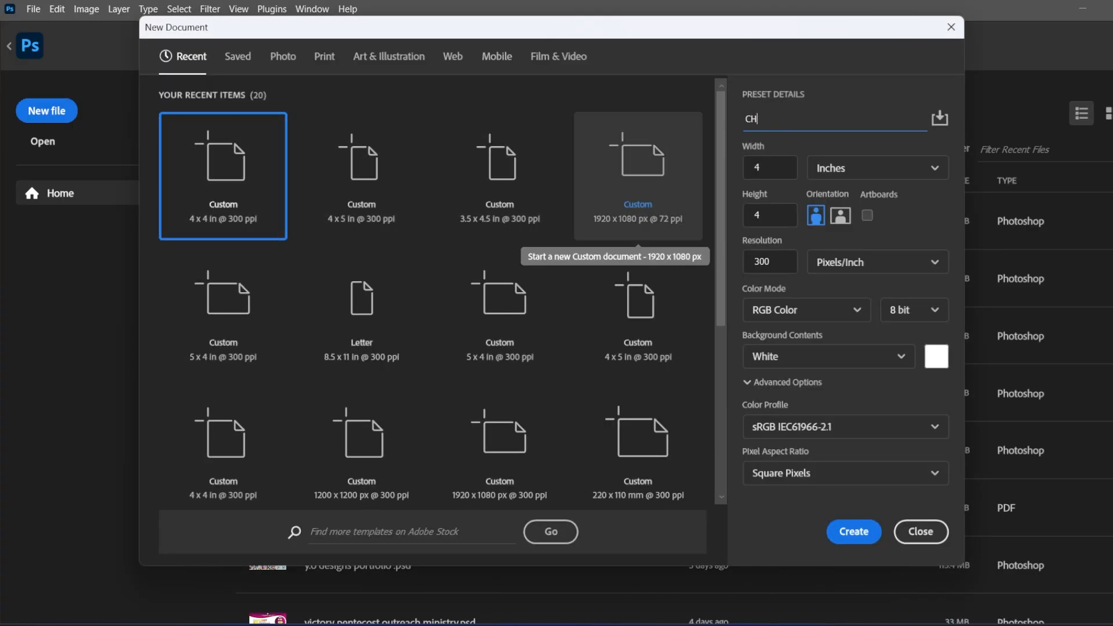
pyautogui.write('RISTMAS DECEMBER')
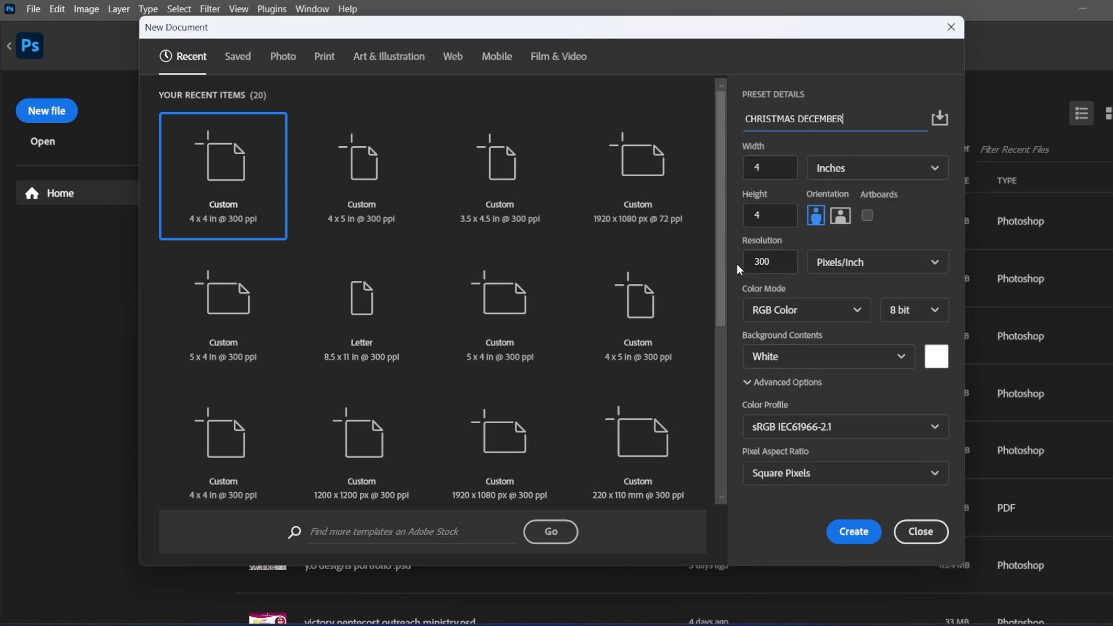
pyautogui.click(865, 539)
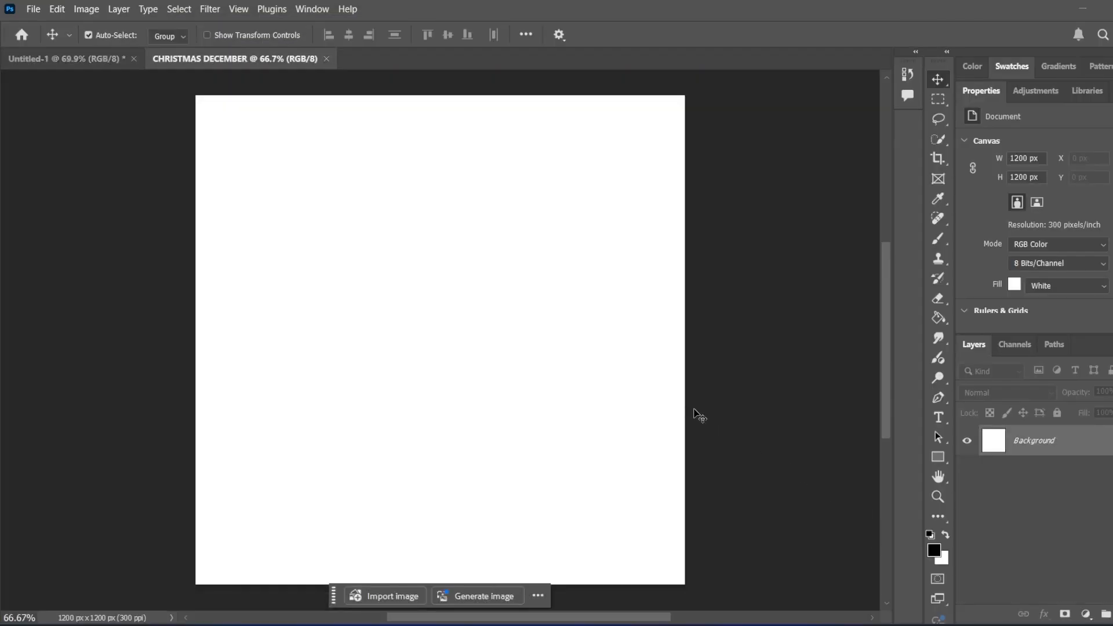
# Step: Add a gradient fill layer and set the gradient's starting colour stop to dark red 370000
pyautogui.click(1089, 621)
pyautogui.click(1062, 372)
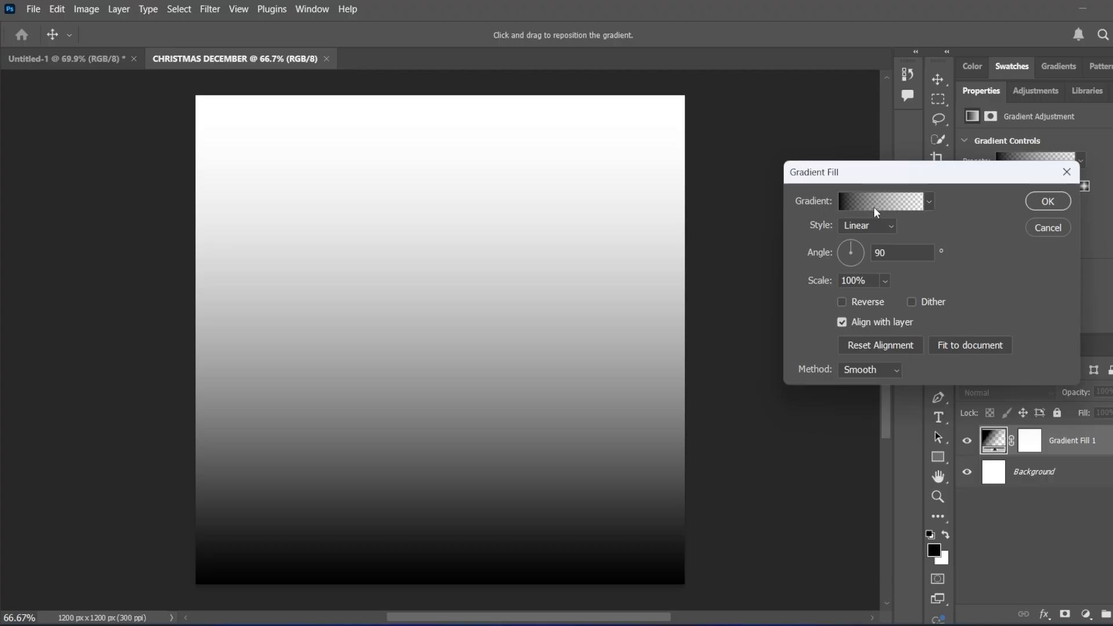
pyautogui.click(888, 203)
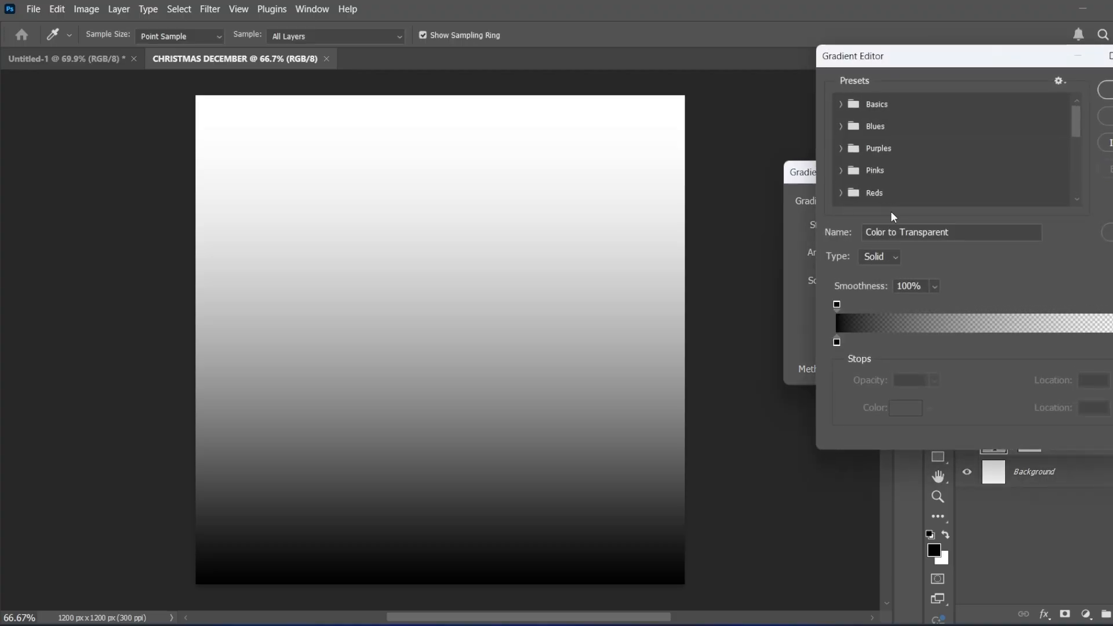
pyautogui.doubleClick(836, 342)
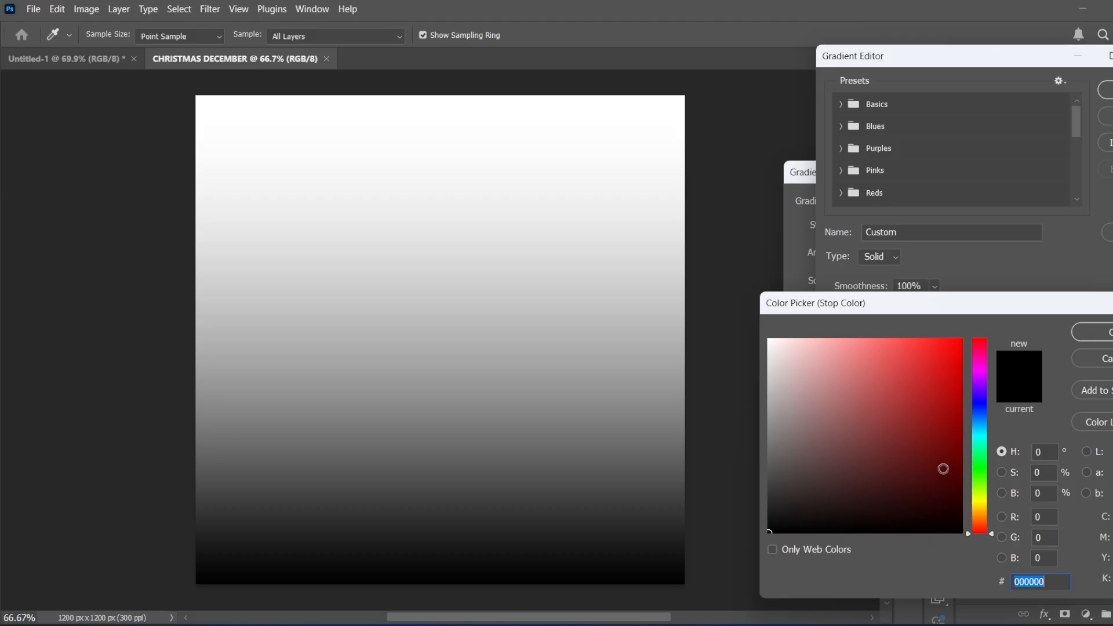
pyautogui.moveTo(943, 468); pyautogui.dragTo(963, 491)
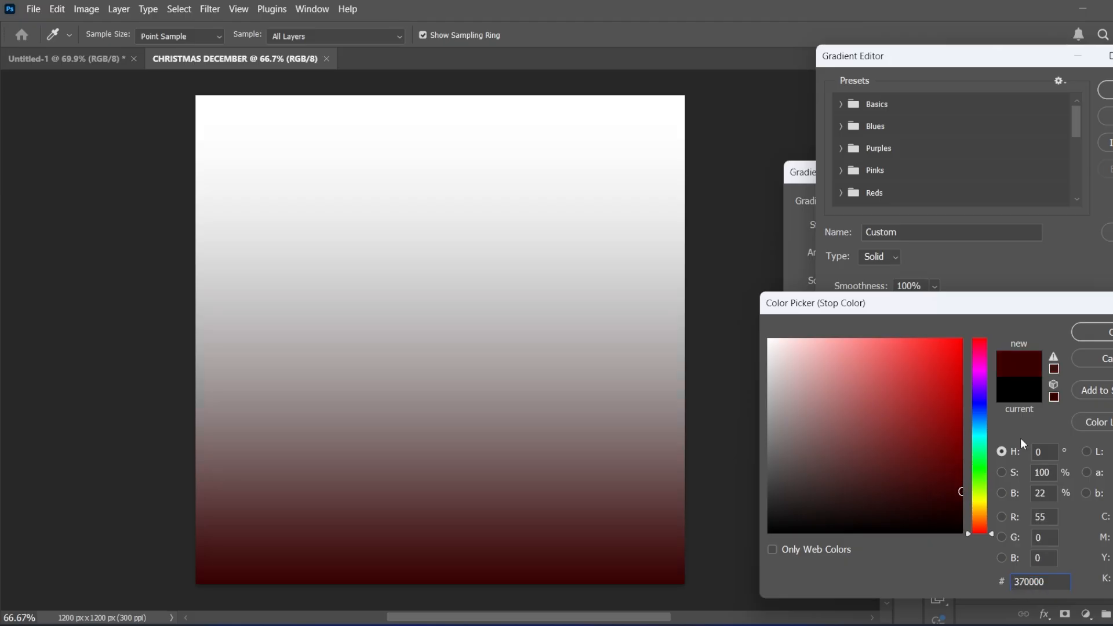
pyautogui.click(1104, 332)
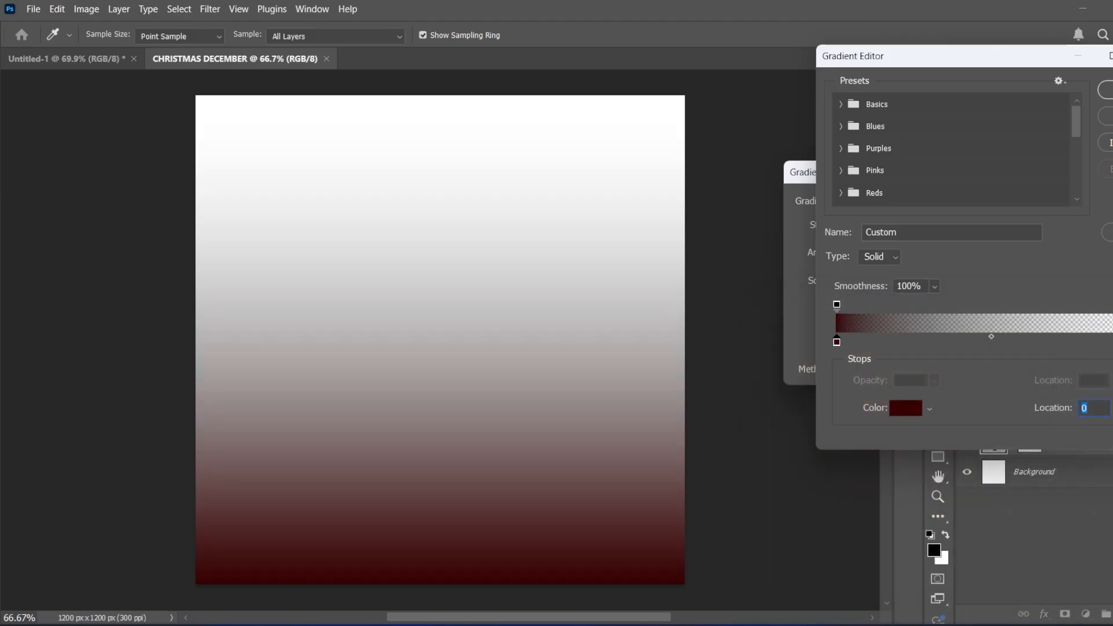
# Step: Set the gradient's end colour stop to red ff0000 and its end opacity stop to 100%, accepting the edited gradient
pyautogui.click(905, 408)
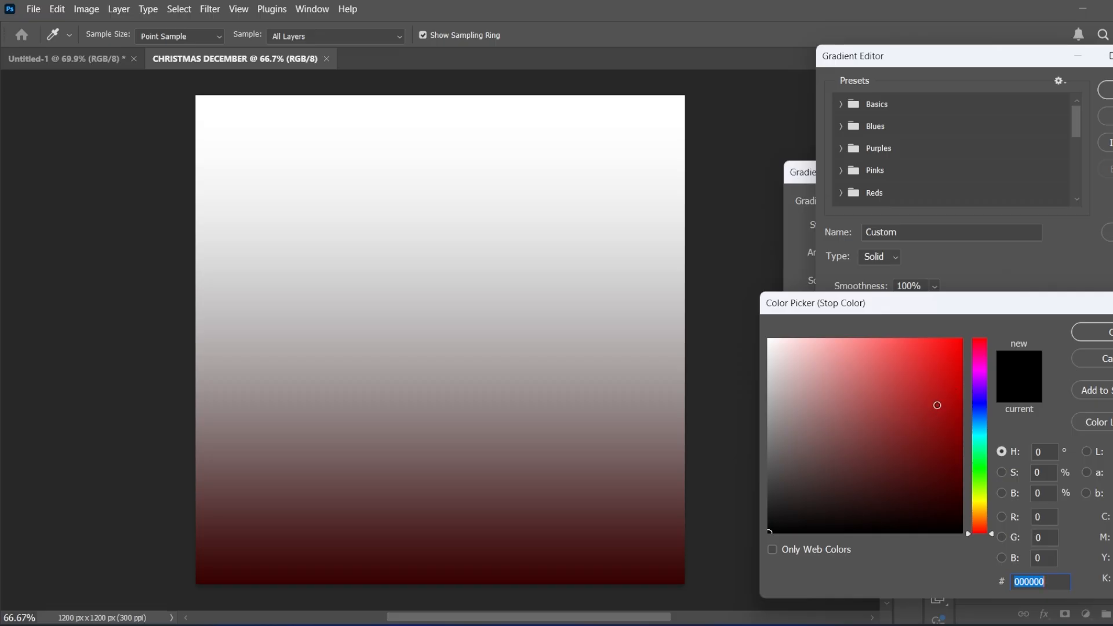
pyautogui.write('ff0000')
pyautogui.click(1091, 335)
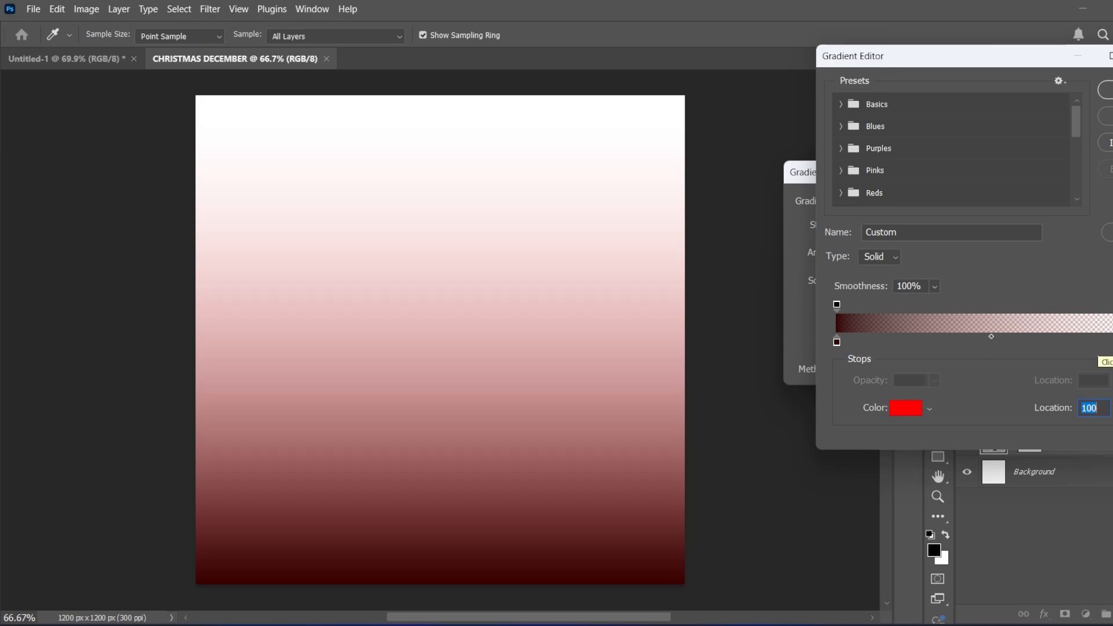
pyautogui.click(1112, 304)
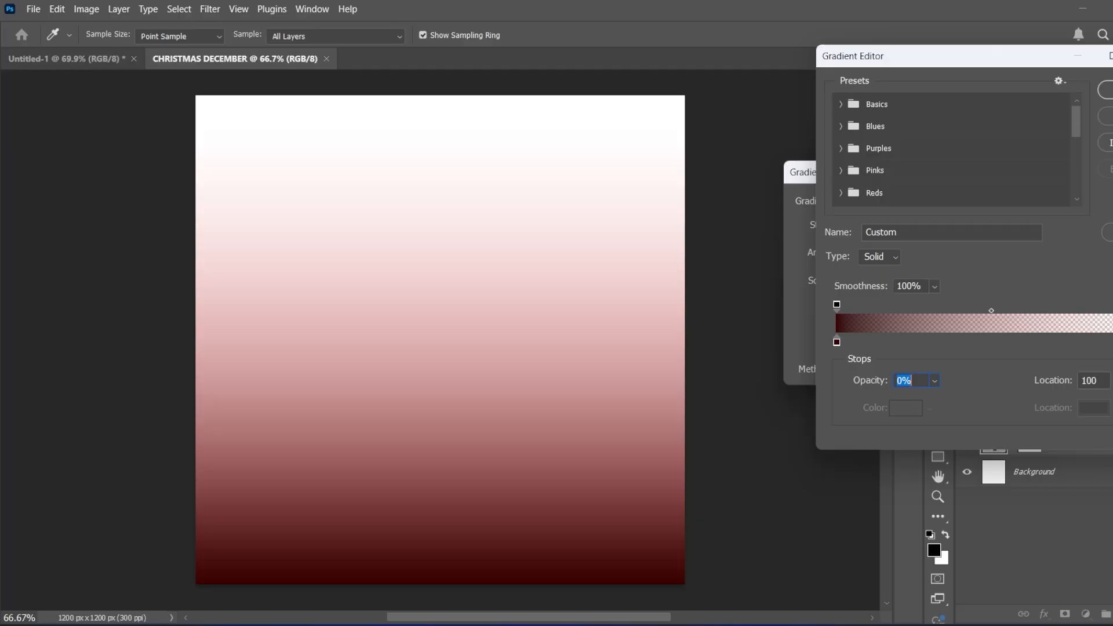
pyautogui.click(933, 380)
pyautogui.moveTo(936, 401); pyautogui.dragTo(1013, 399)
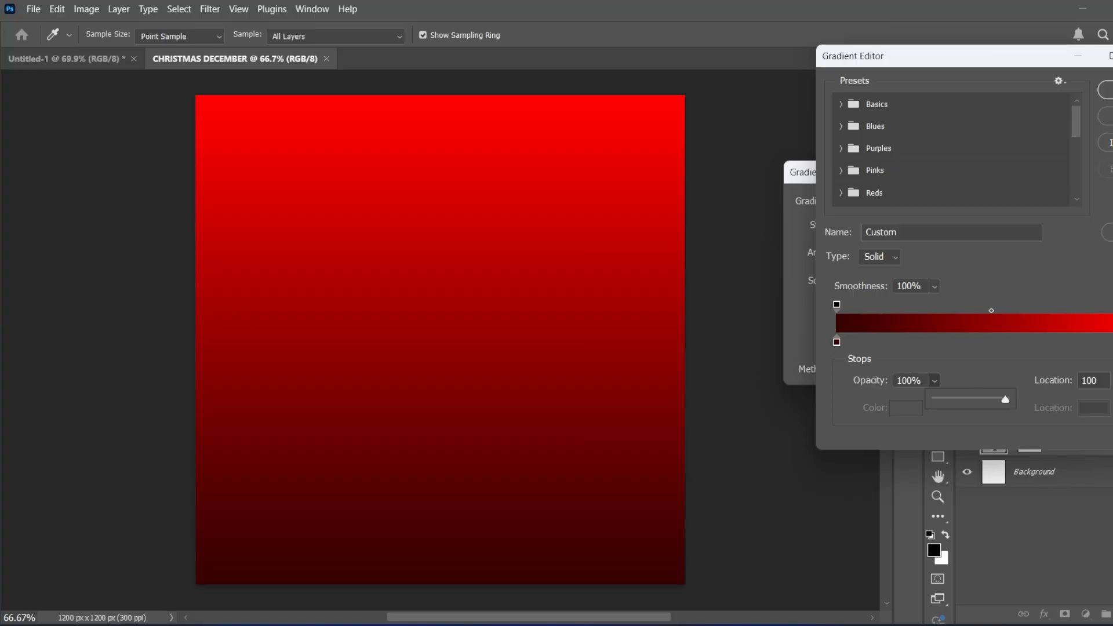
pyautogui.click(1108, 90)
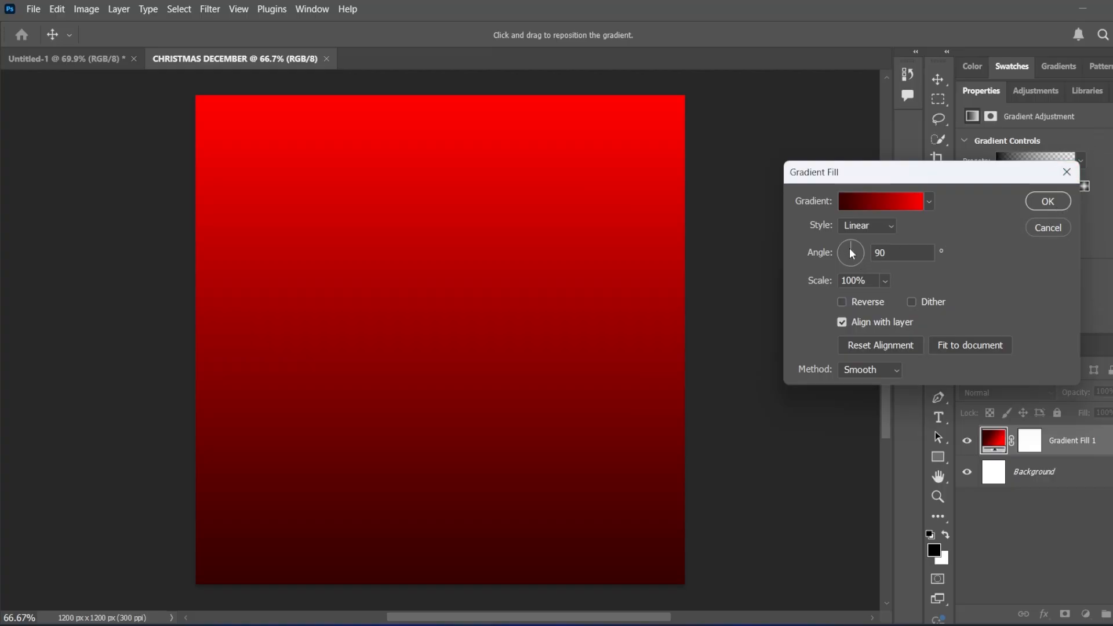
# Step: Set the linear gradient fill's angle to 0° and apply the fill
pyautogui.moveTo(847, 256); pyautogui.dragTo(860, 252)
pyautogui.moveTo(869, 254); pyautogui.dragTo(860, 252)
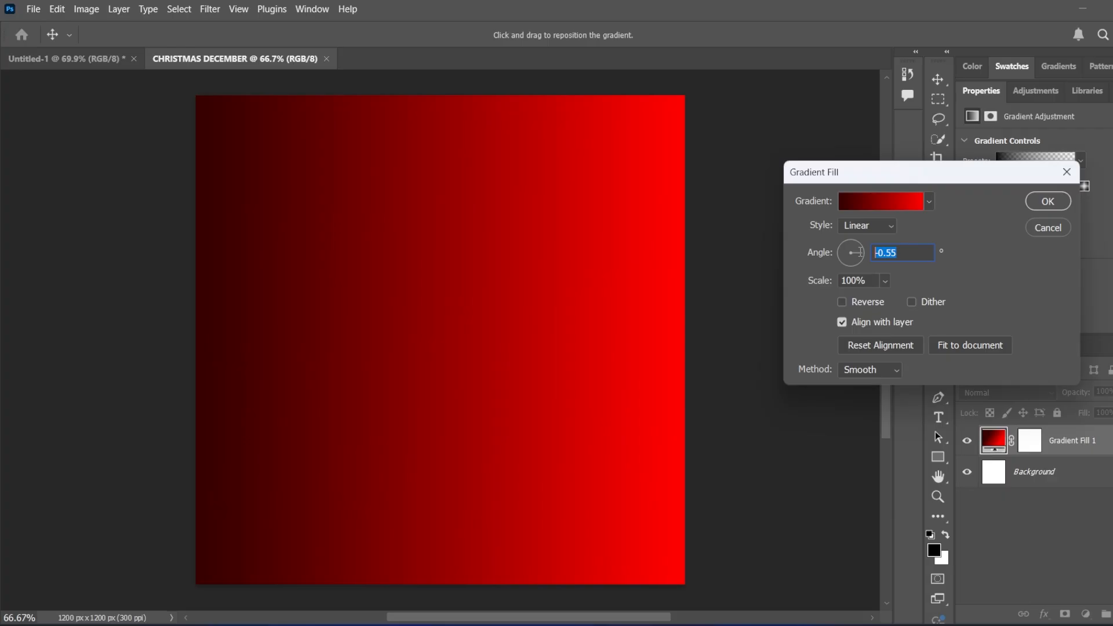
pyautogui.write('0')
pyautogui.click(1046, 203)
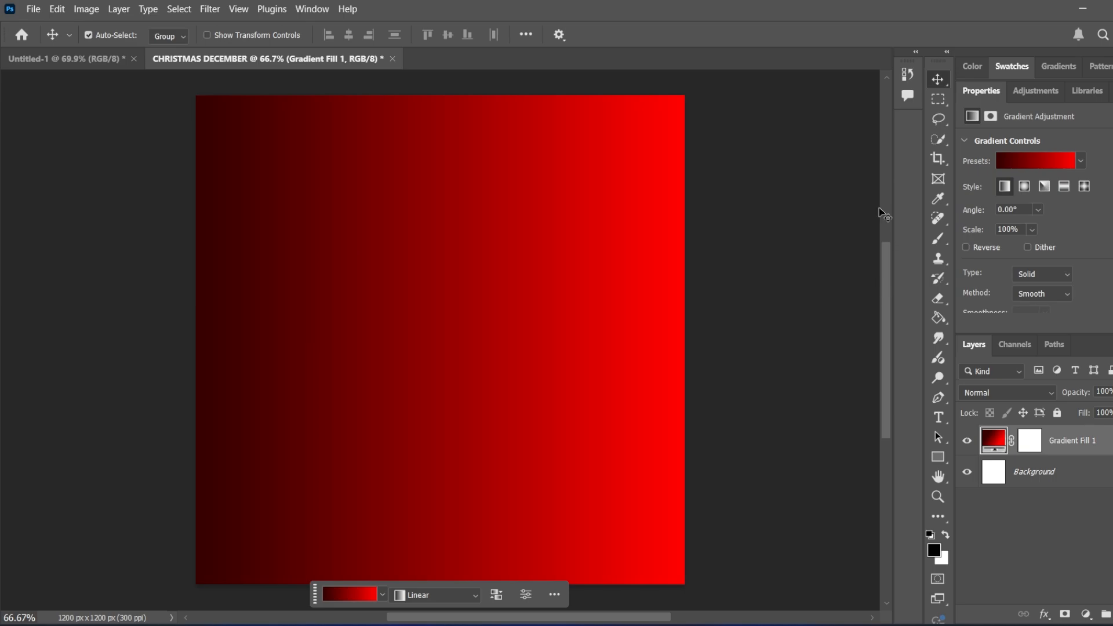
# Step: Place the snowflake-png image from Pictures as an embedded object at its default size and rasterize its layer
pyautogui.click(33, 8)
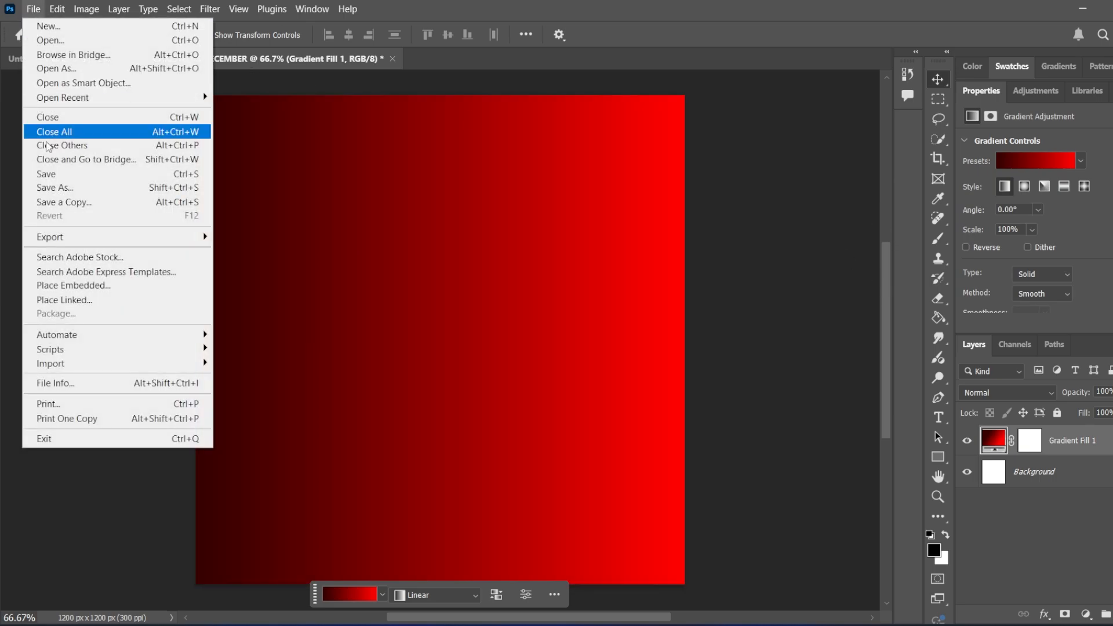
pyautogui.click(64, 289)
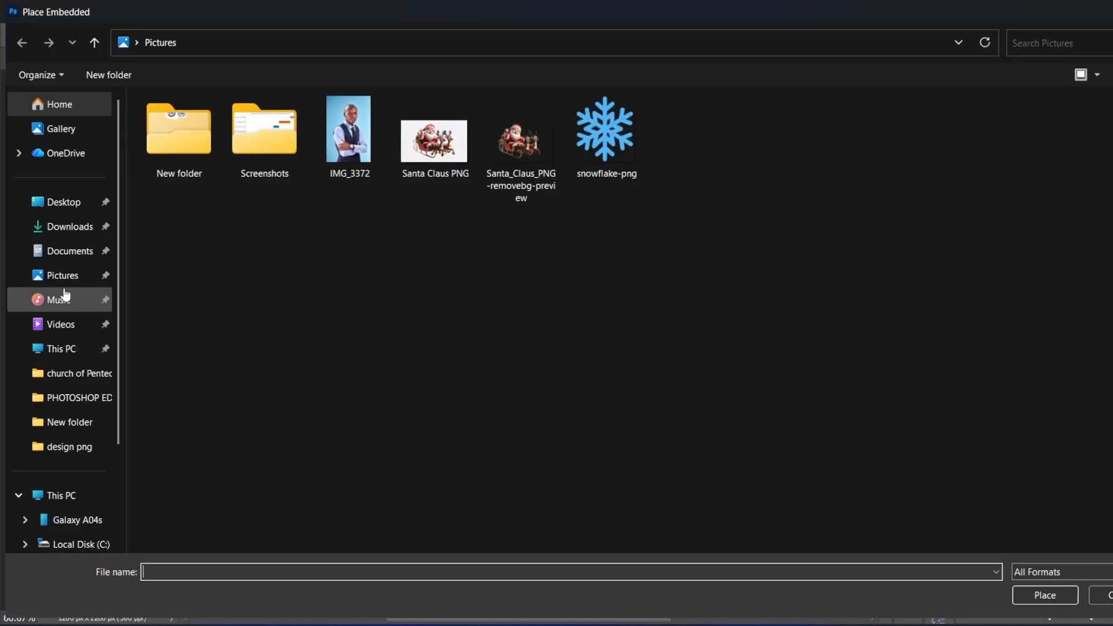
pyautogui.click(613, 152)
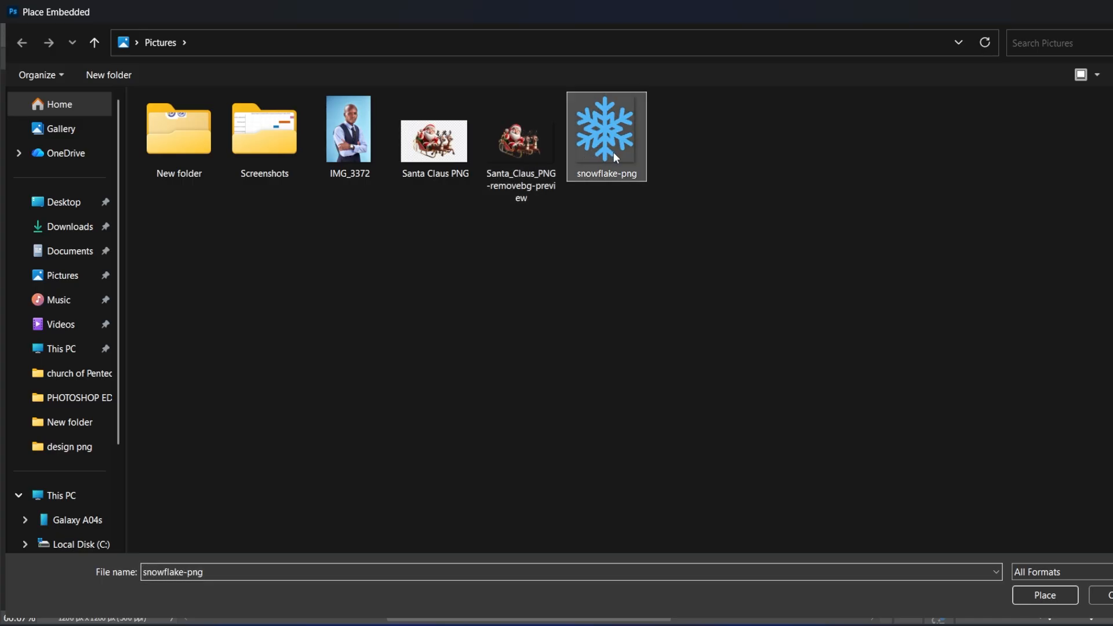
pyautogui.click(1036, 598)
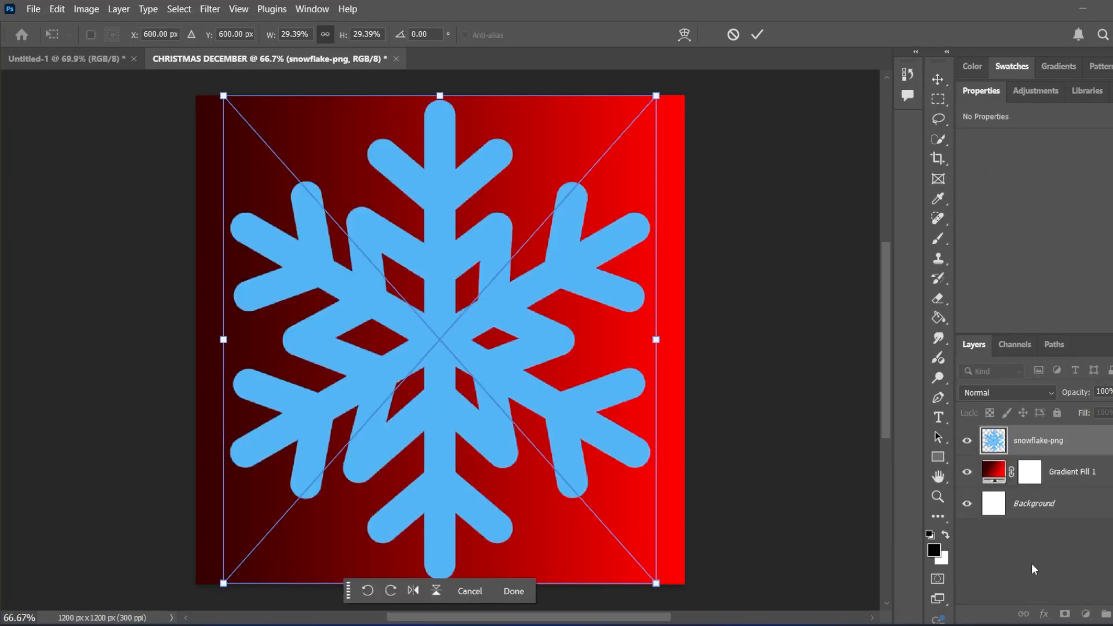
pyautogui.click(757, 35)
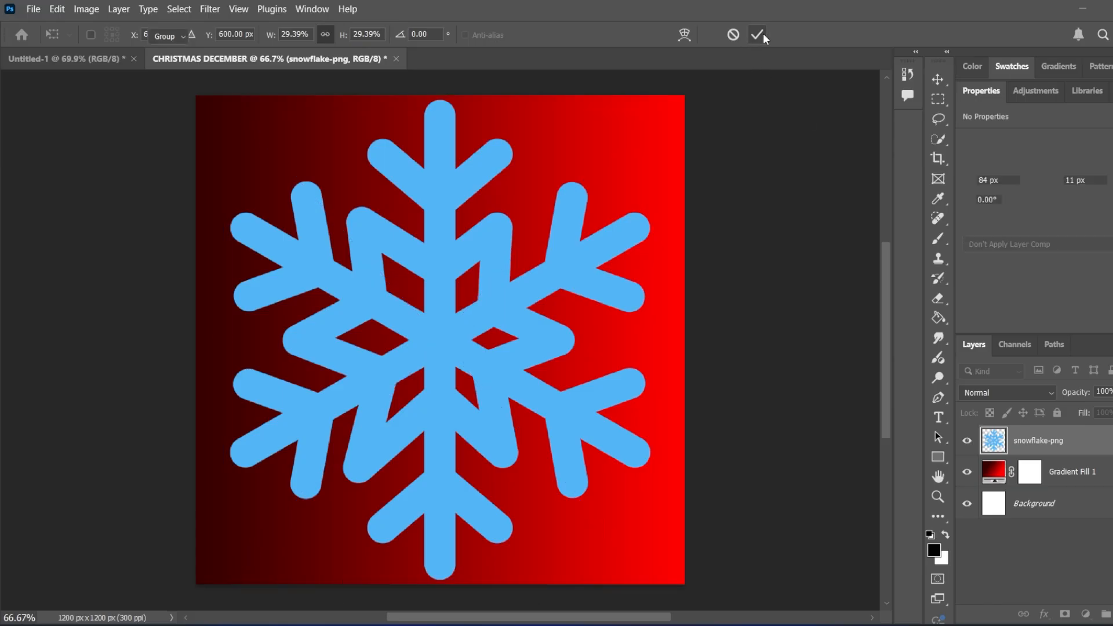
pyautogui.rightClick(1082, 444)
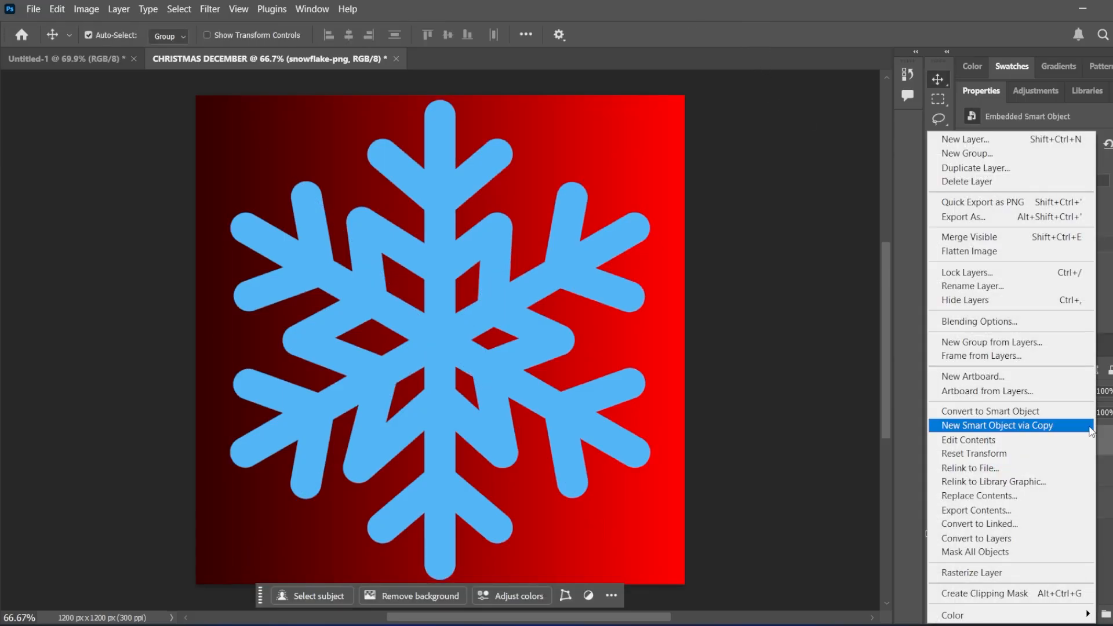
pyautogui.click(988, 574)
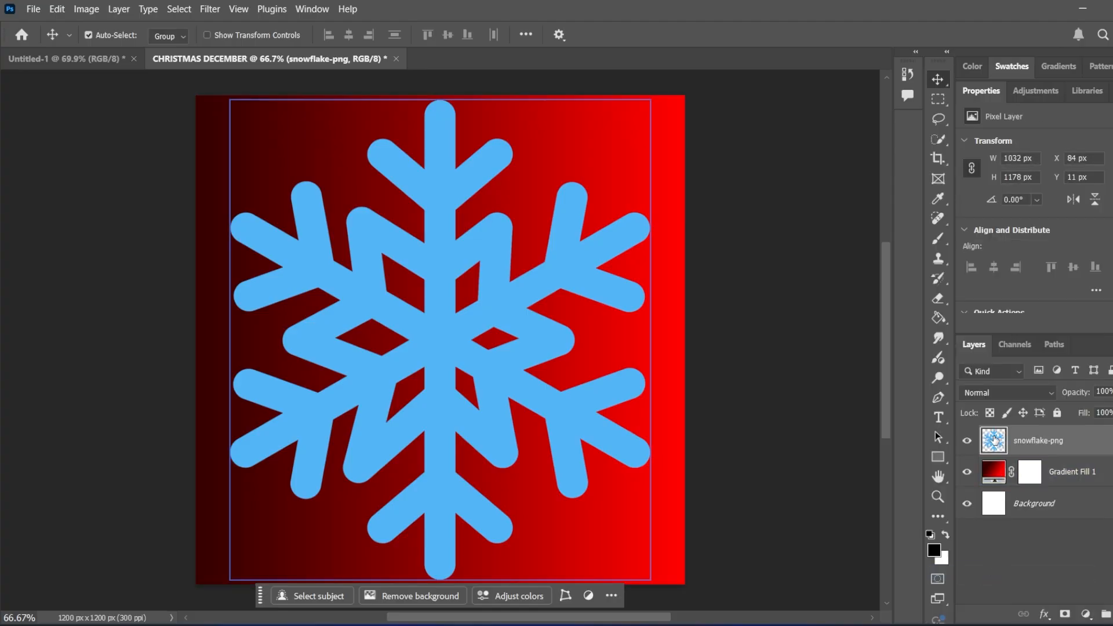
# Step: Select the snowflake layer's pixels, fill them with white ffffff using the Paint Bucket, and clear the selection
pyautogui.rightClick(994, 440)
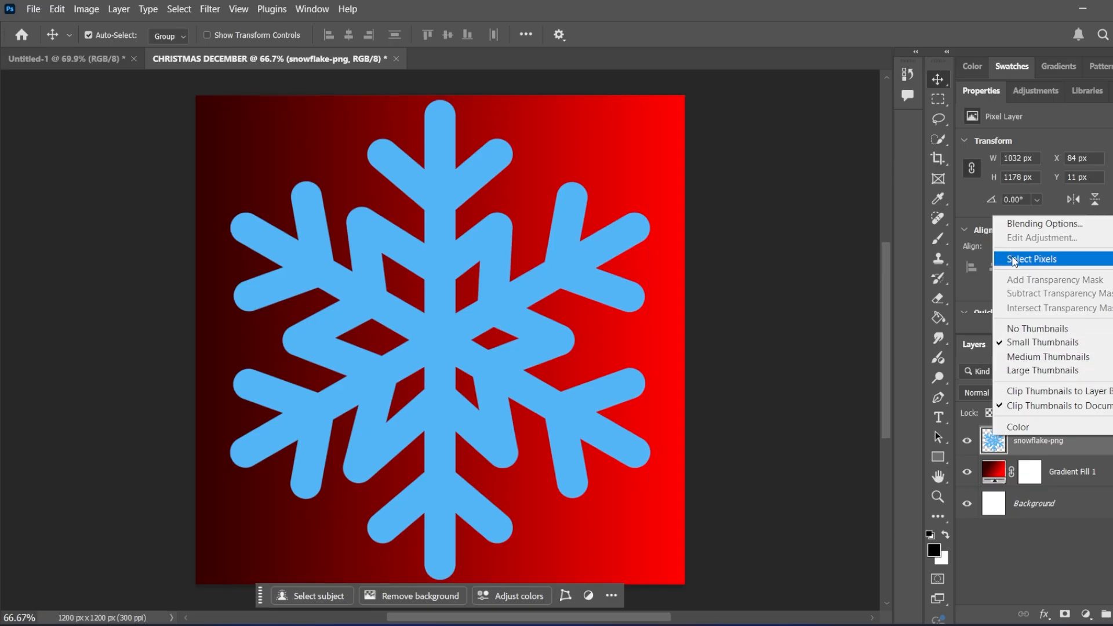
pyautogui.click(1014, 261)
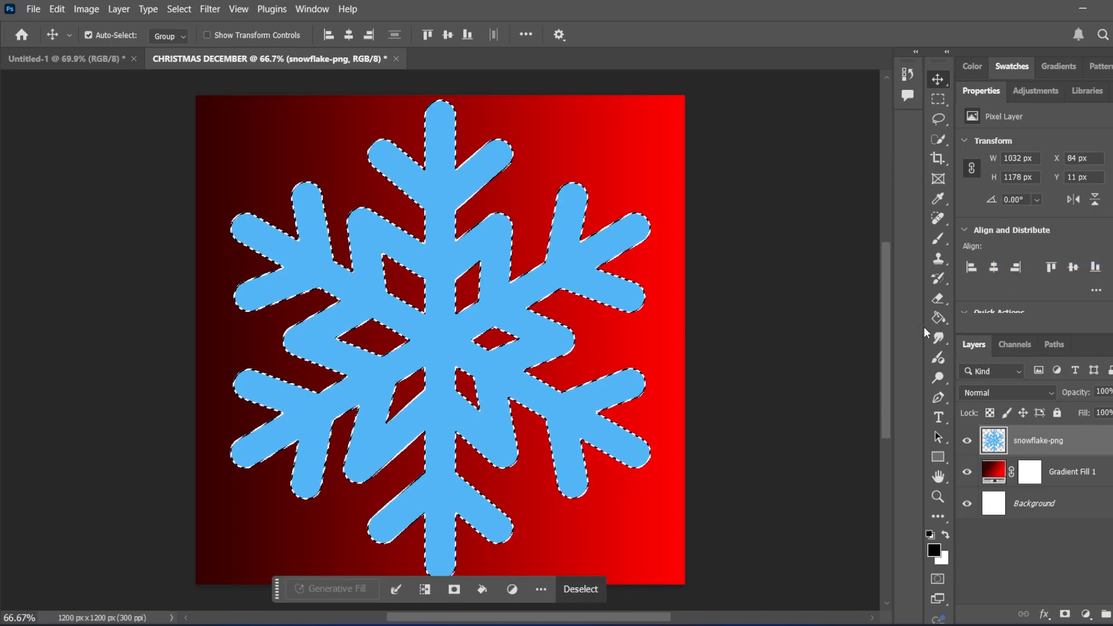
pyautogui.click(940, 319)
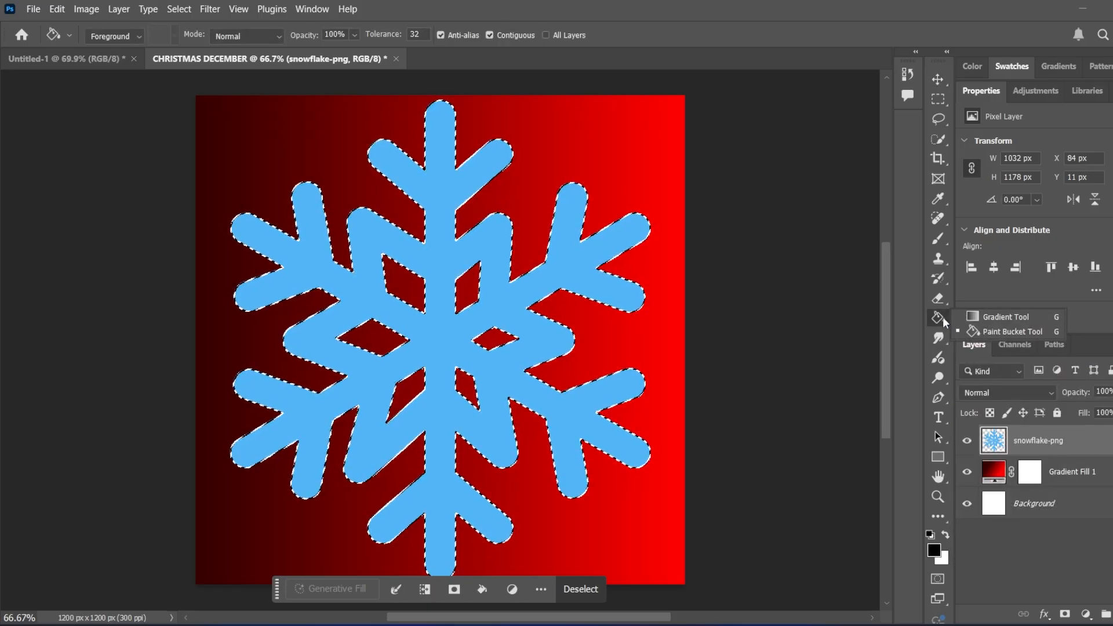
pyautogui.click(989, 333)
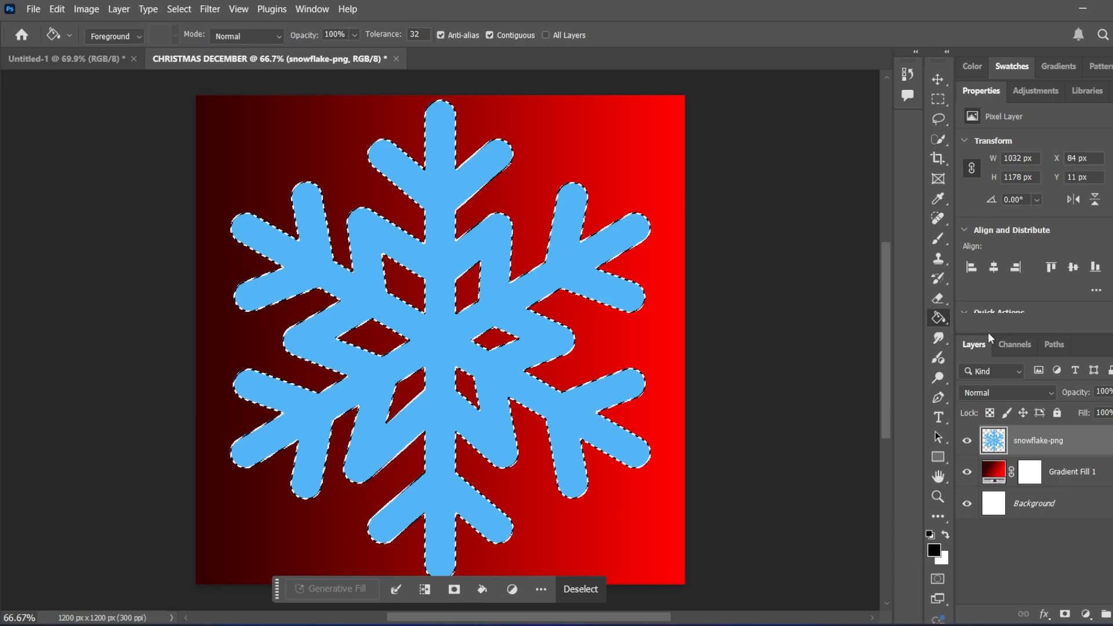
pyautogui.click(935, 550)
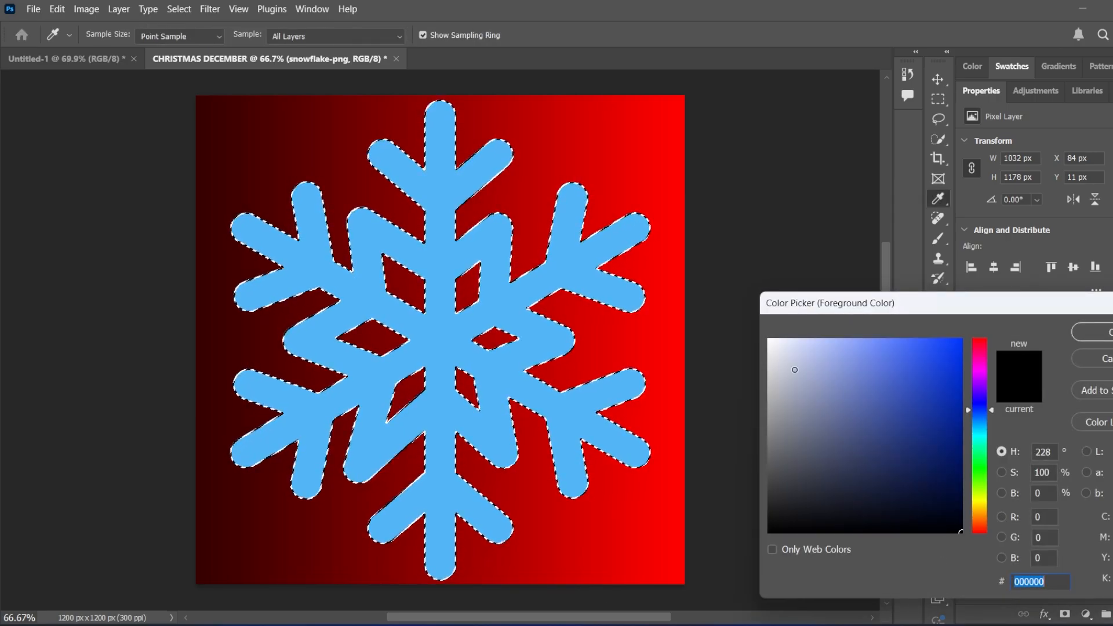
pyautogui.write('ffffff')
pyautogui.click(1093, 332)
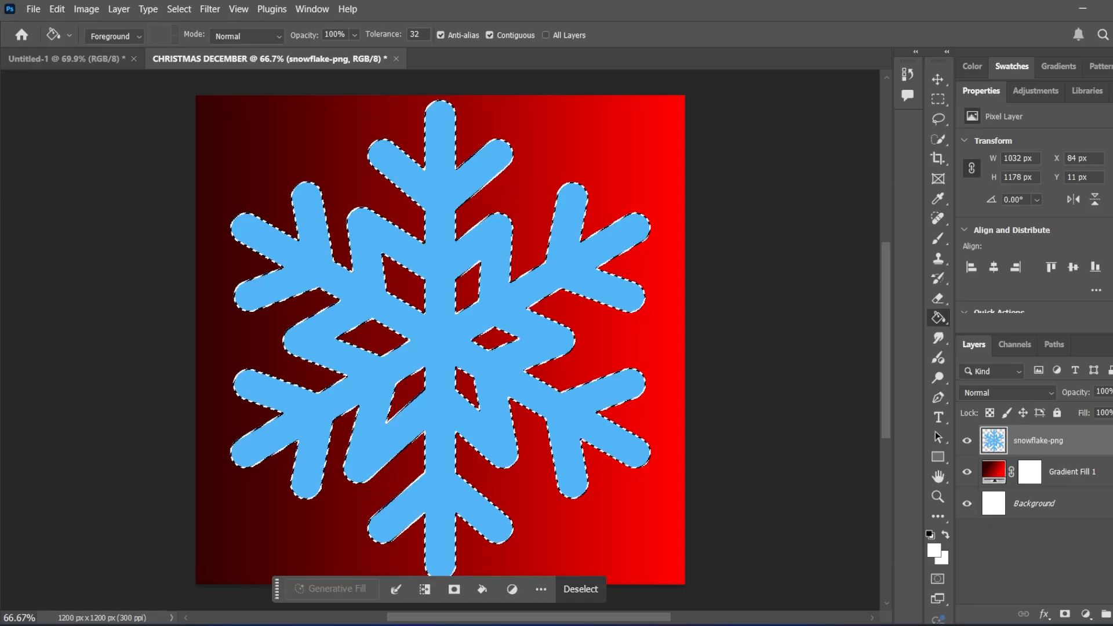
pyautogui.click(572, 266)
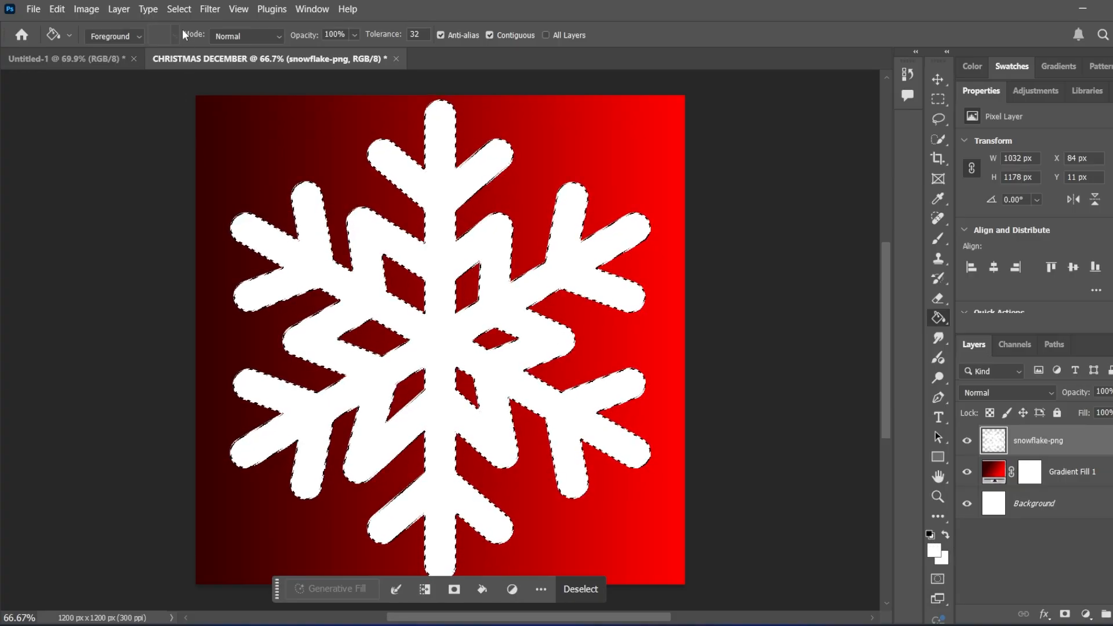
pyautogui.click(189, 9)
pyautogui.click(200, 41)
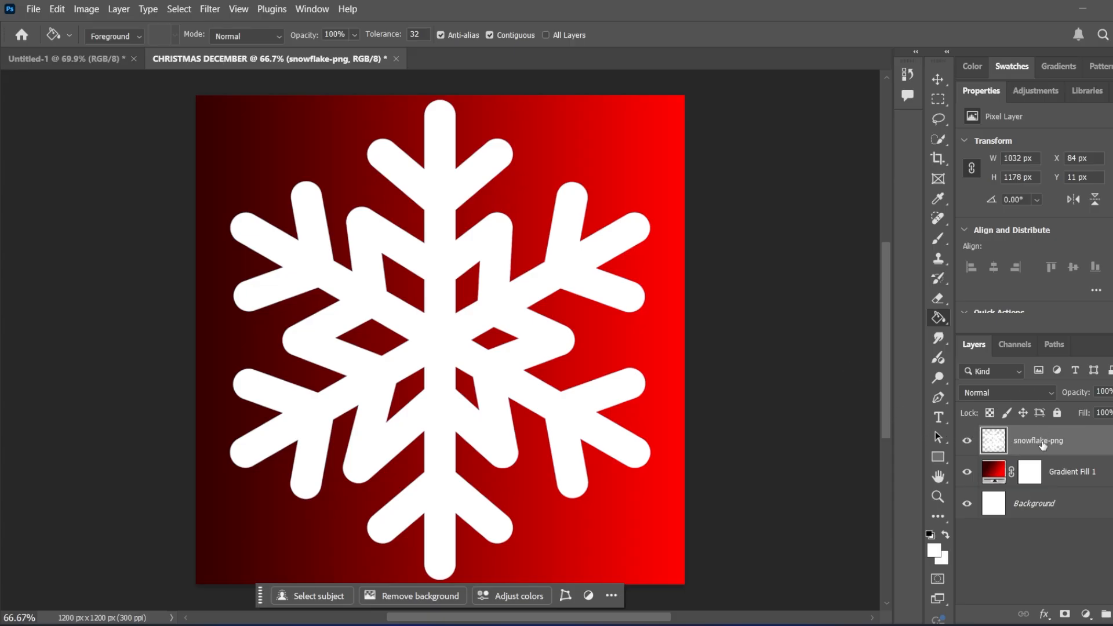
# Step: Set the snowflake layer's blend mode to Overlay and its opacity to 25%
pyautogui.click(1003, 395)
pyautogui.click(982, 394)
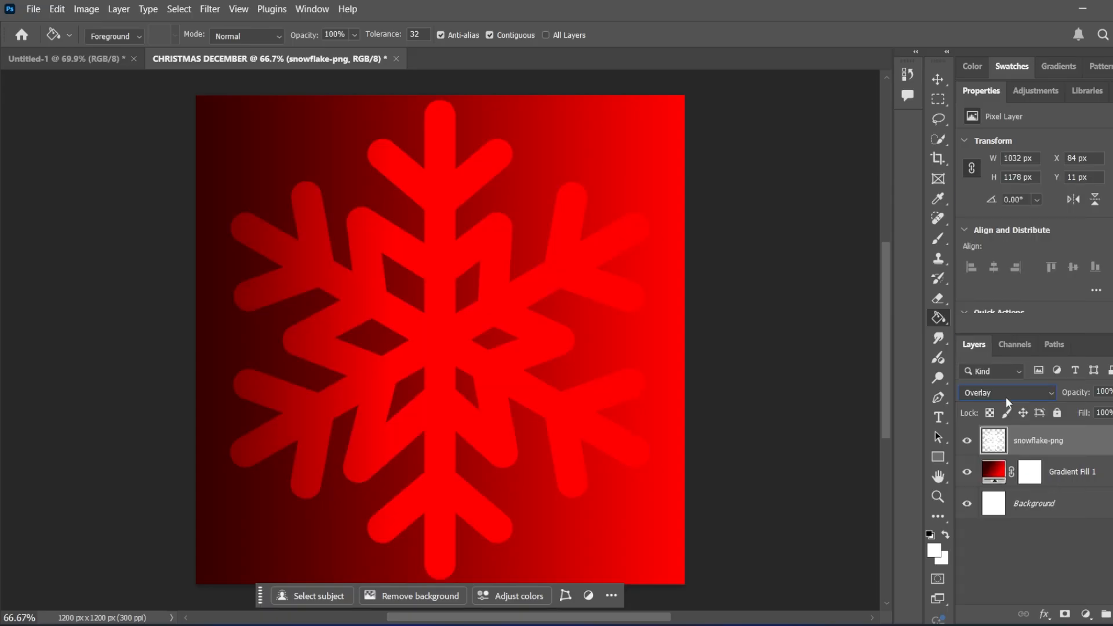
pyautogui.click(1111, 392)
pyautogui.moveTo(1110, 411); pyautogui.dragTo(1090, 412)
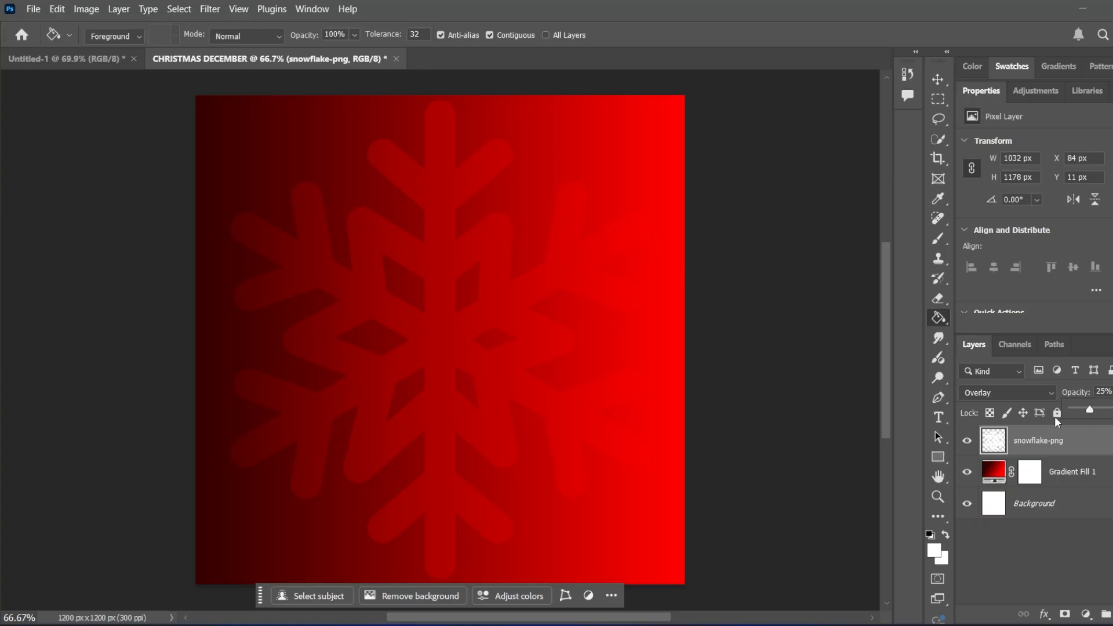
# Step: Place the Santa Claus PNG image from Pictures as an embedded object at its default size
pyautogui.click(44, 12)
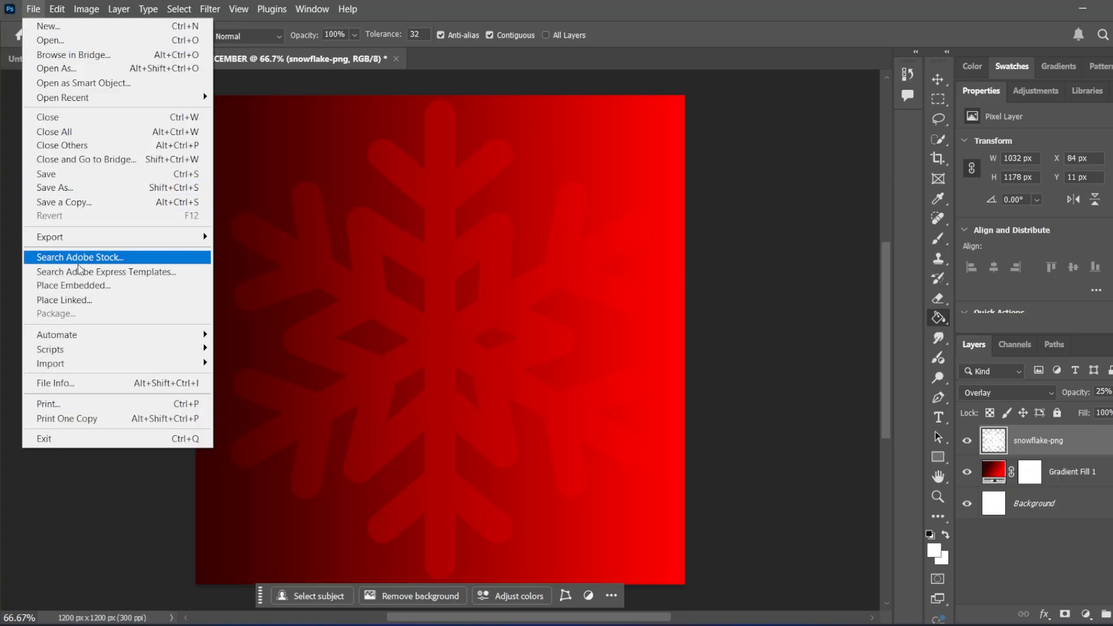
pyautogui.click(86, 288)
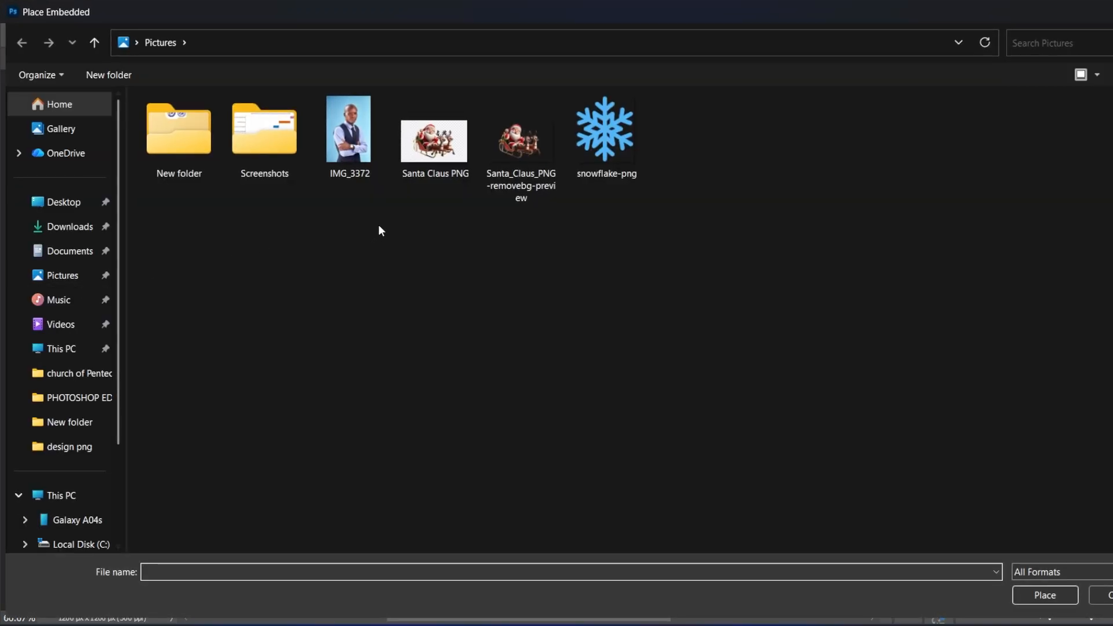
pyautogui.click(523, 158)
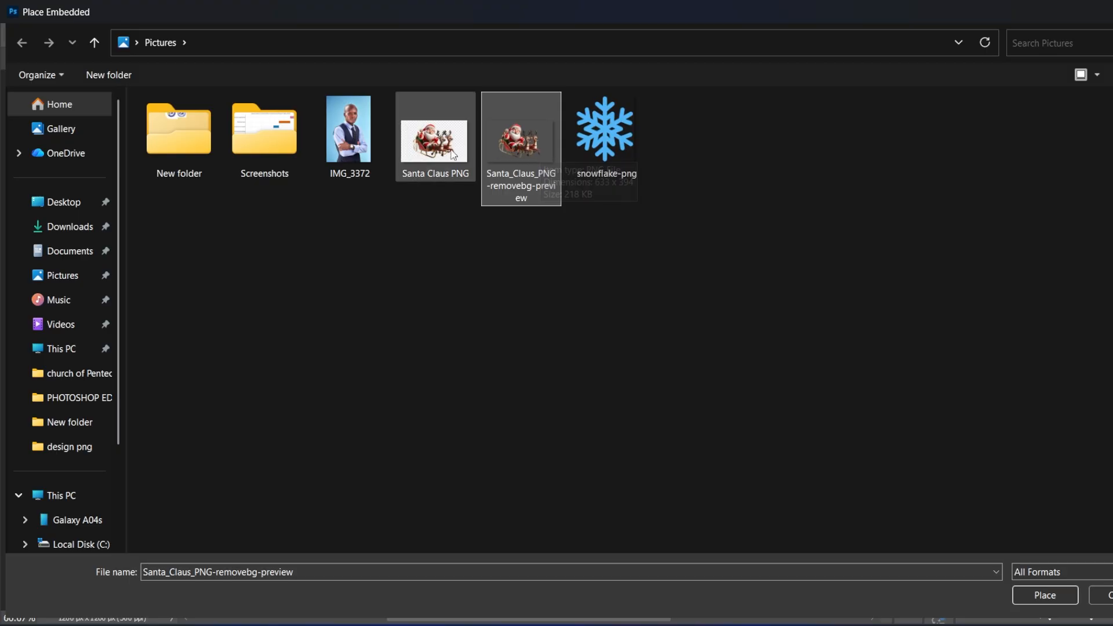
pyautogui.click(432, 148)
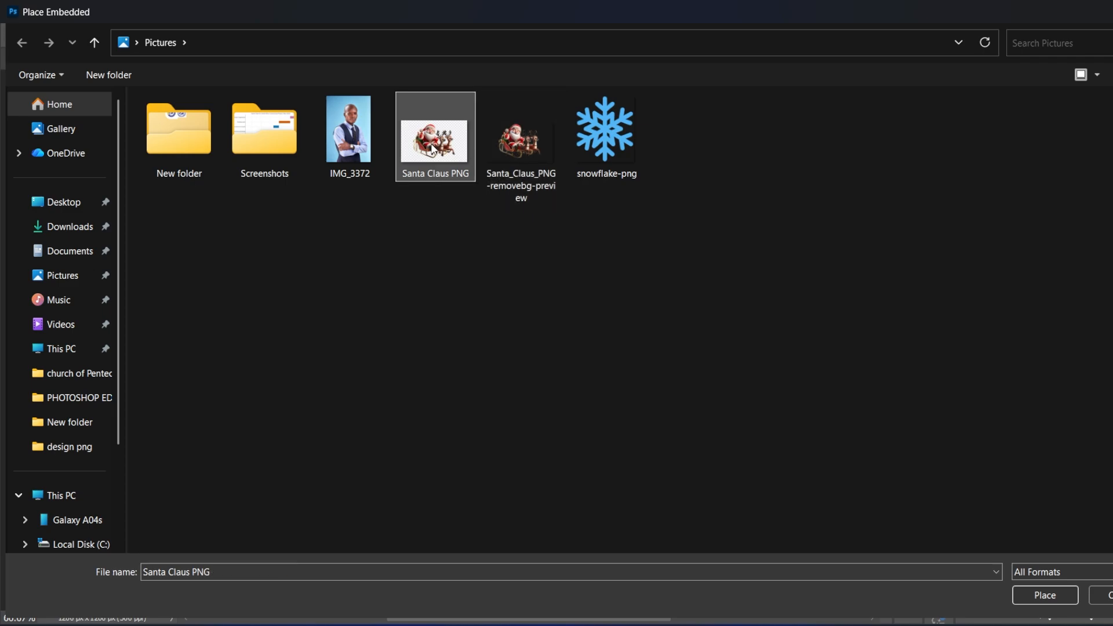
pyautogui.click(1028, 594)
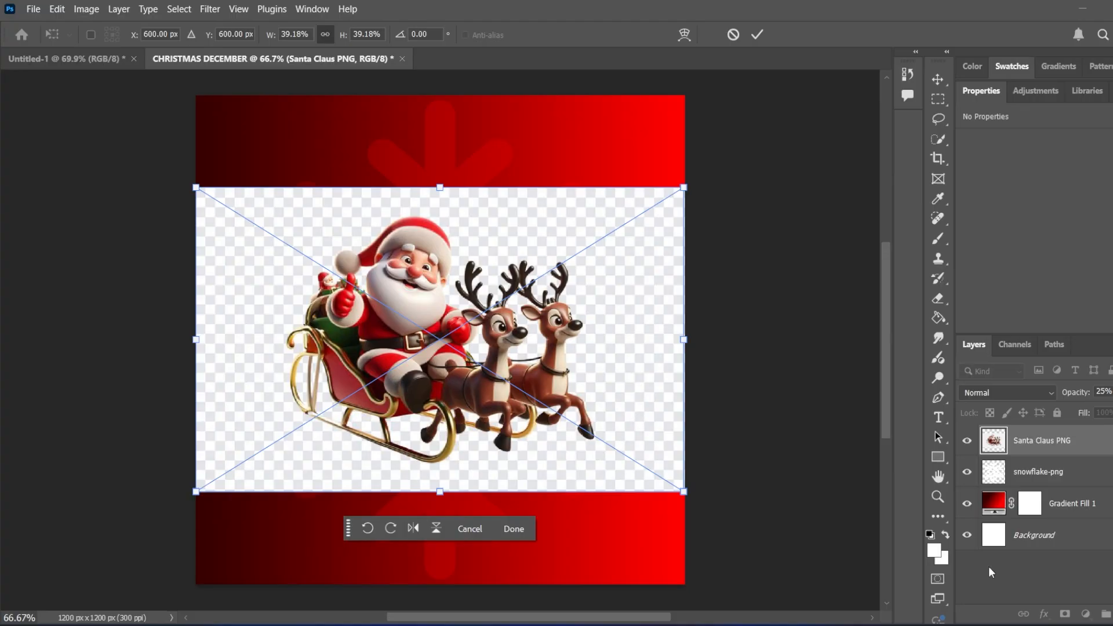
pyautogui.click(757, 35)
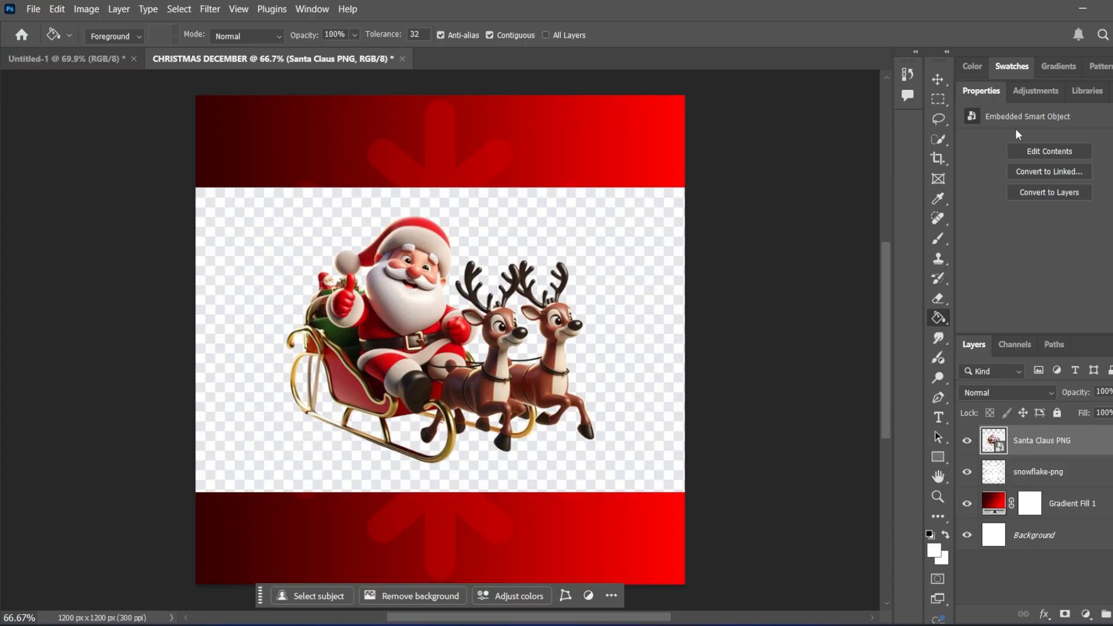
# Step: Convert the Santa Claus PNG smart object to a pixel layer, retaining its transforms, and remove its background
pyautogui.click(1033, 192)
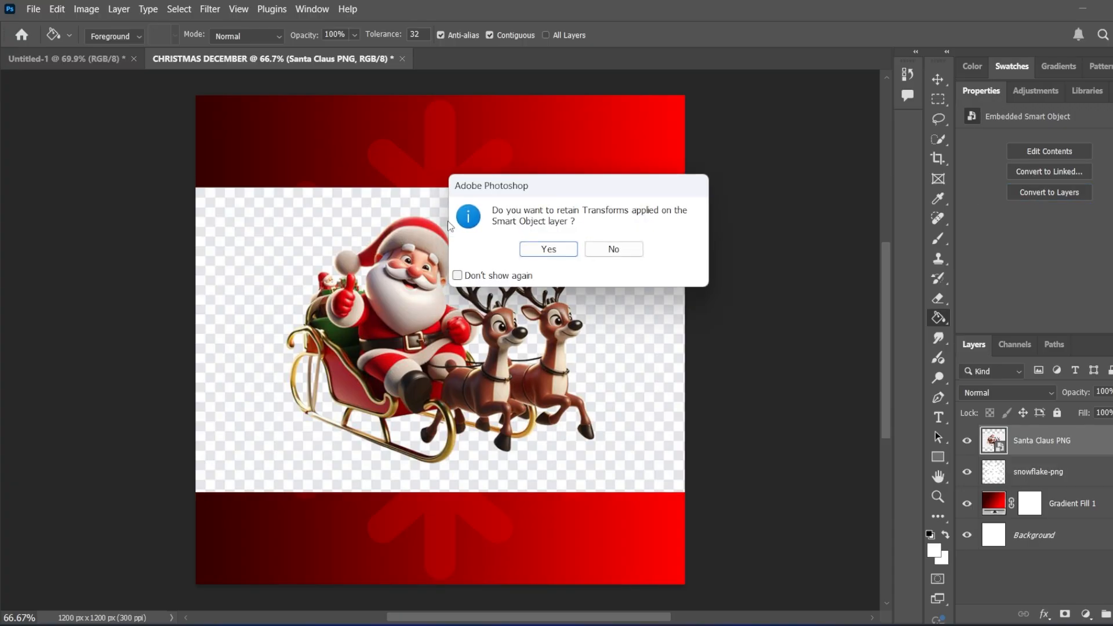
pyautogui.click(529, 250)
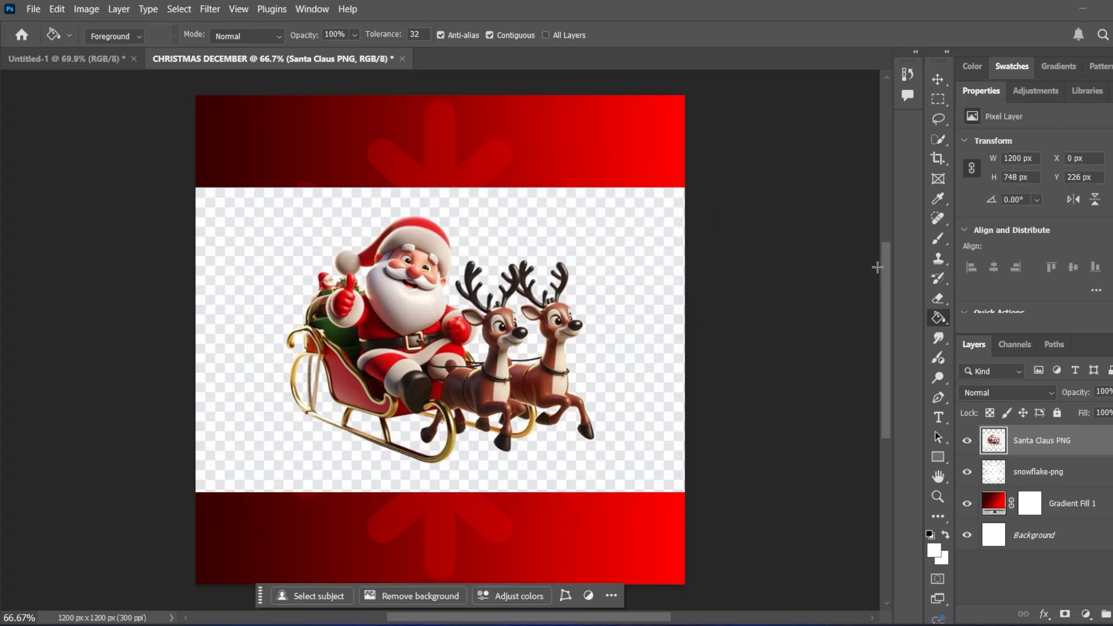
pyautogui.scroll(-3, 1029, 250)
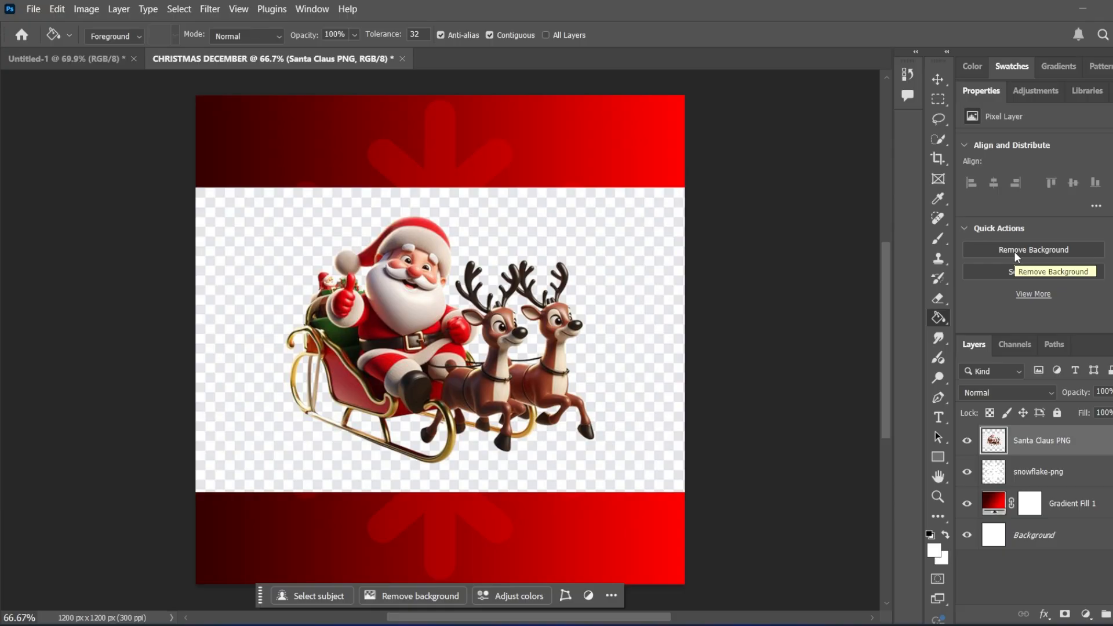
pyautogui.click(1011, 251)
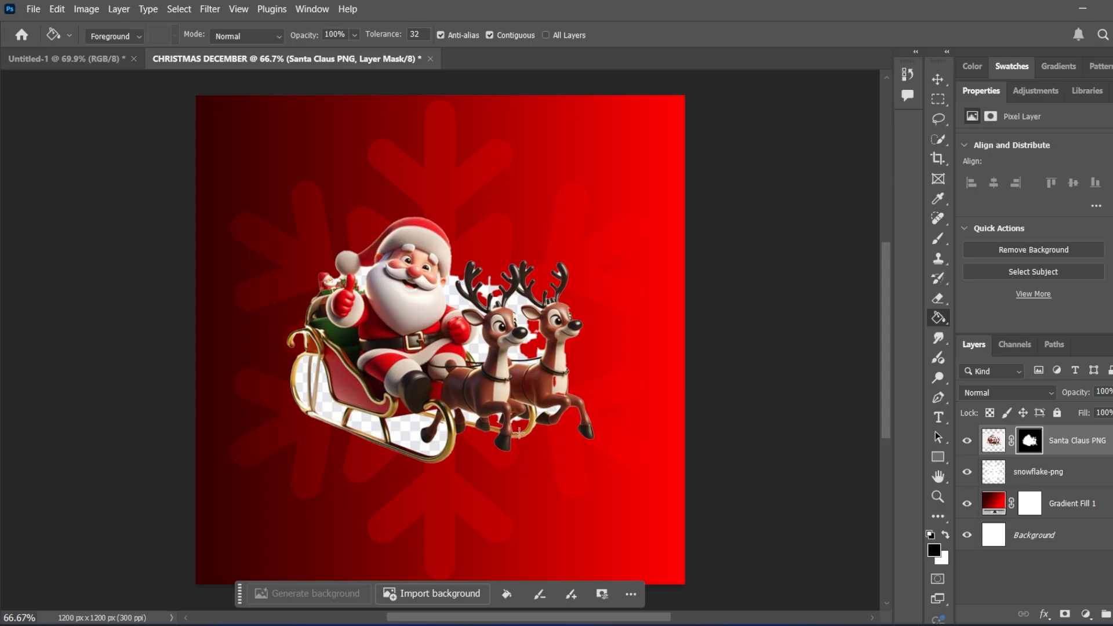
# Step: Activate the Brush tool with foreground colour 0b0b0b and target the Santa Claus PNG layer's mask
pyautogui.scroll(5, 415, 389)
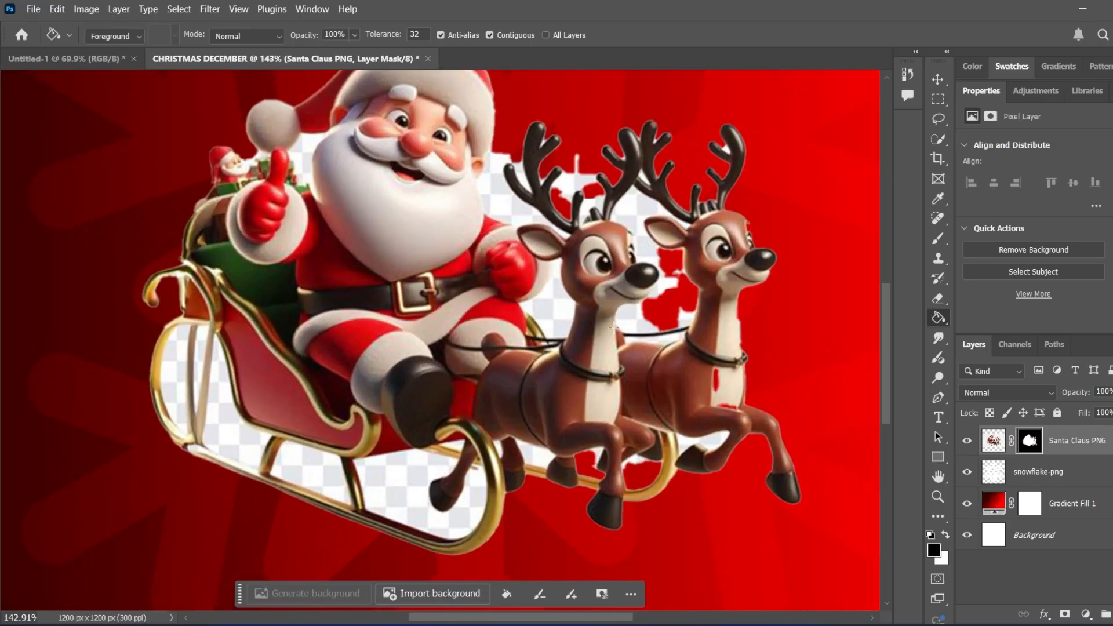
pyautogui.click(937, 240)
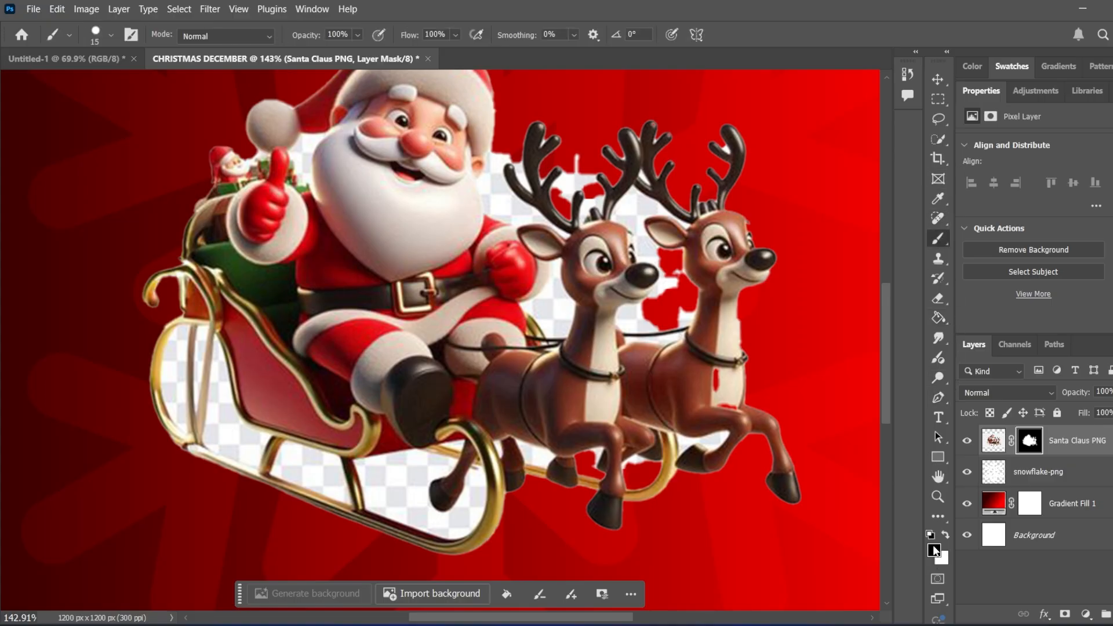
pyautogui.click(934, 551)
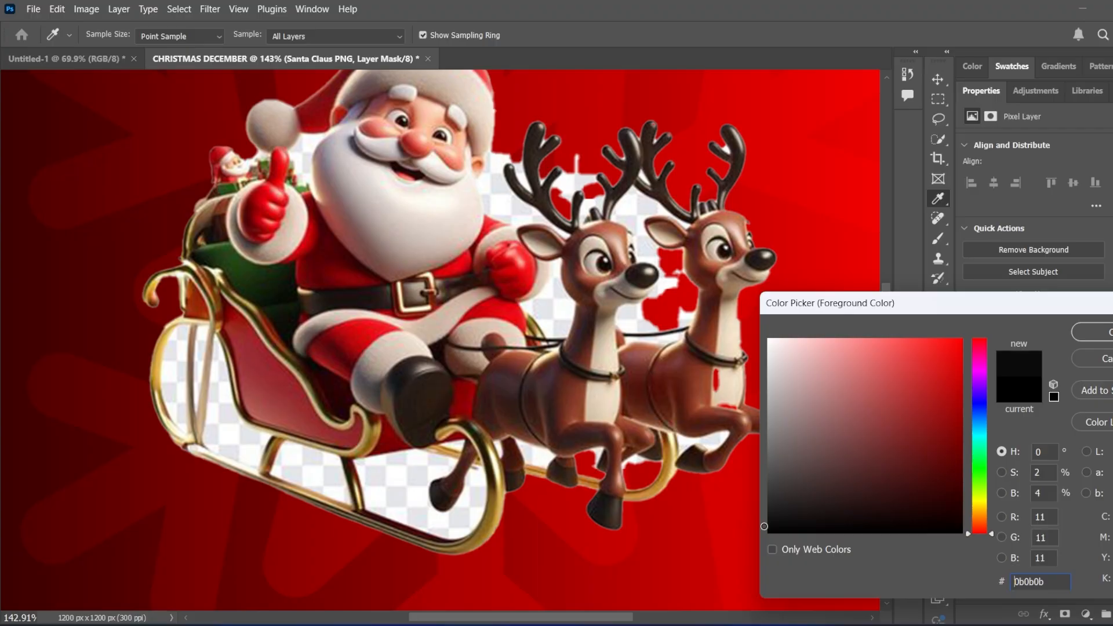
pyautogui.click(1084, 335)
pyautogui.click(1029, 440)
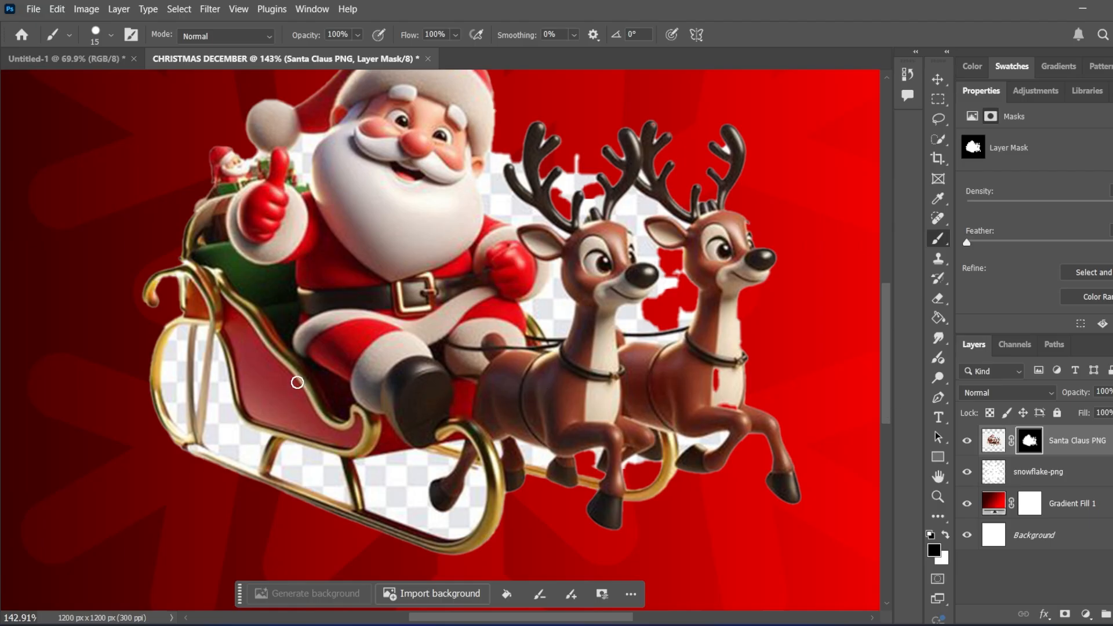
pyautogui.click(110, 35)
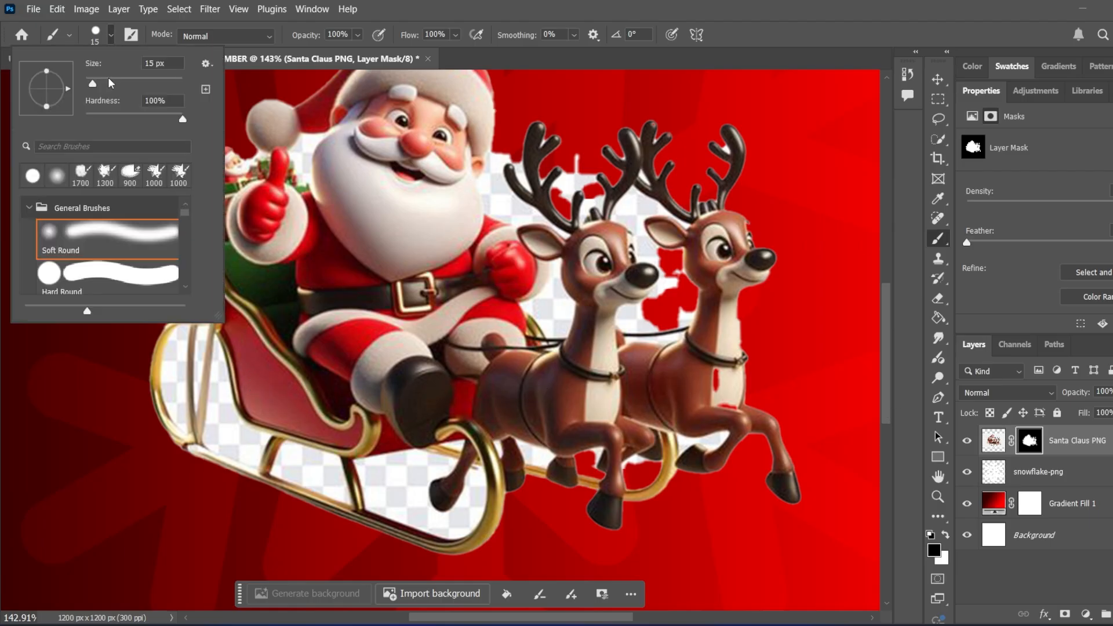
pyautogui.click(510, 6)
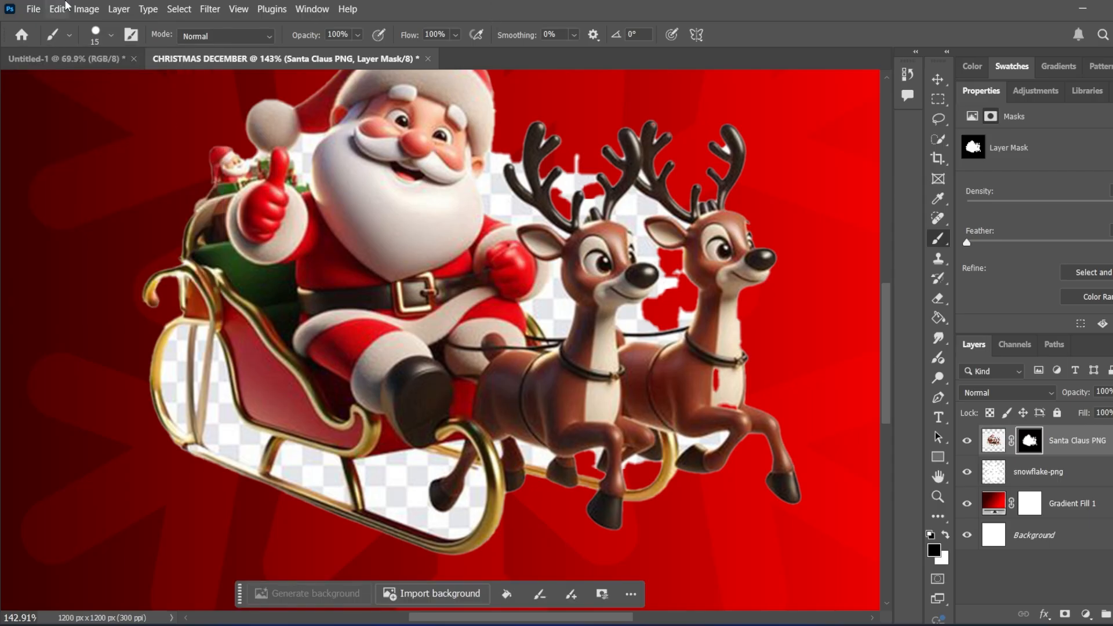
pyautogui.click(109, 36)
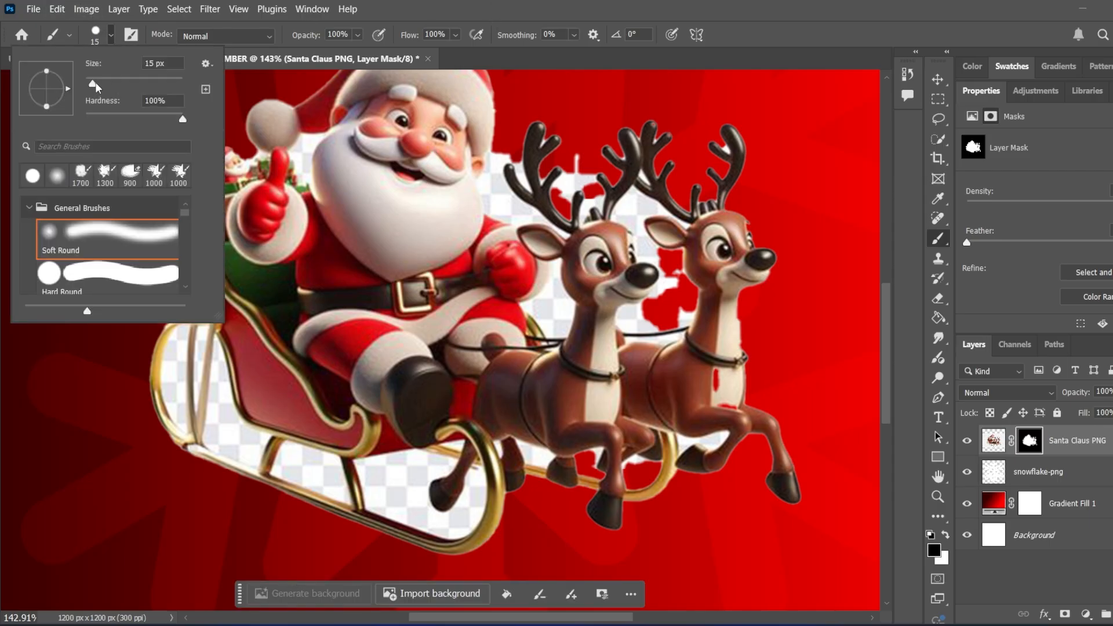
pyautogui.click(539, 6)
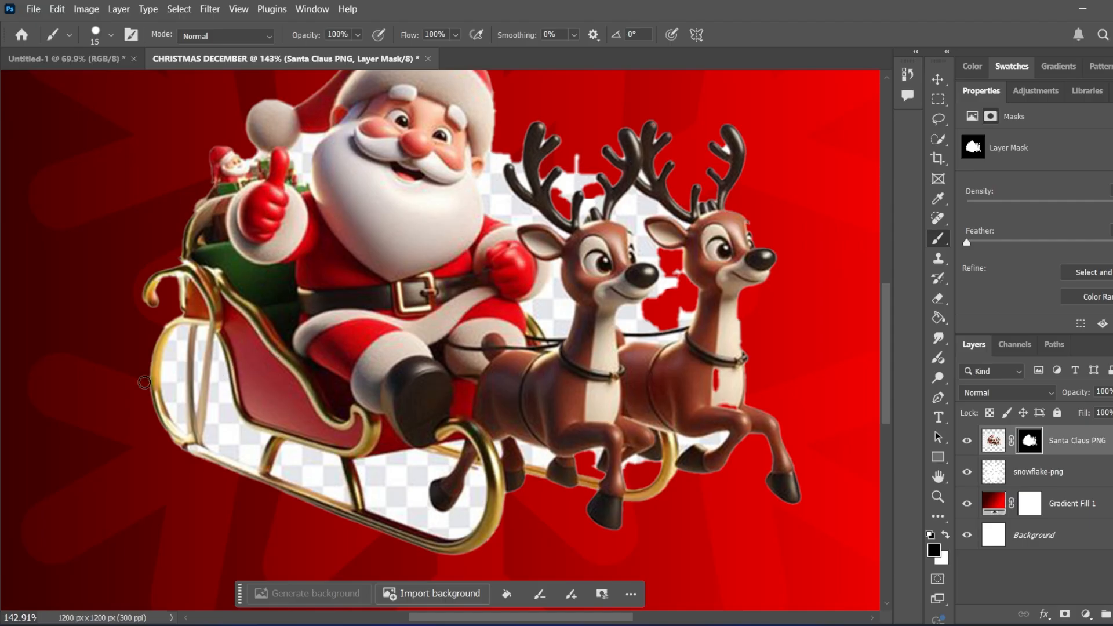
# Step: Paint out the background inside the sleigh's rear loop and between its two thin rear struts with a 7 px brush
pyautogui.scroll(6, 143, 364)
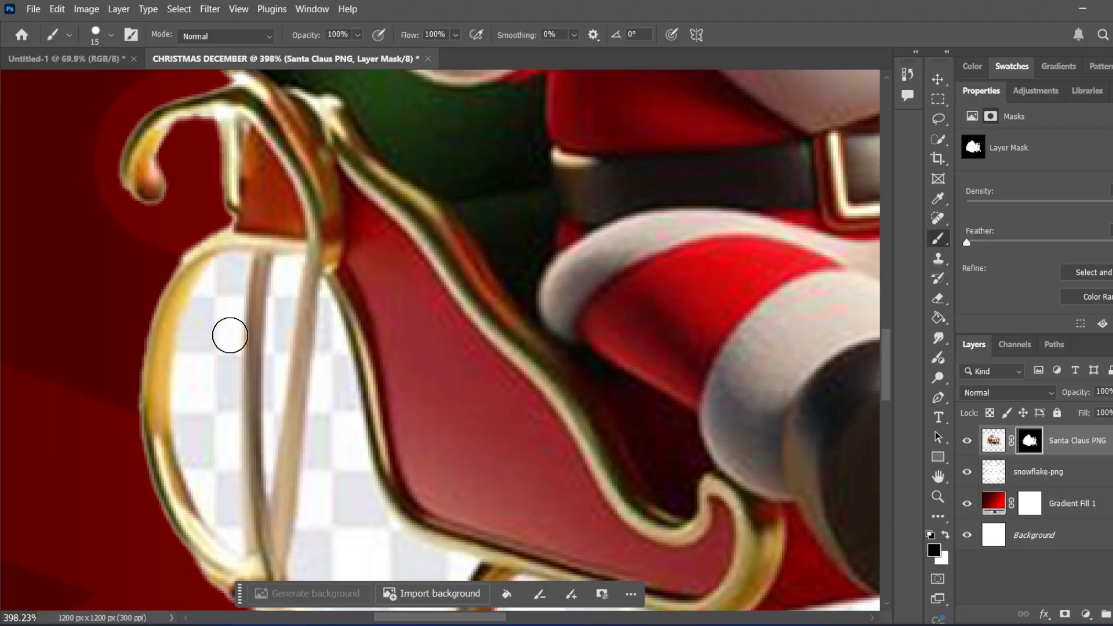
pyautogui.press('[')
pyautogui.moveTo(237, 265)
pyautogui.mouseDown()
pyautogui.moveTo(239, 538)
pyautogui.moveTo(189, 465)
pyautogui.moveTo(177, 383)
pyautogui.moveTo(192, 307)
pyautogui.moveTo(237, 262)
pyautogui.moveTo(213, 266)
pyautogui.moveTo(196, 299)
pyautogui.moveTo(224, 302)
pyautogui.moveTo(215, 342)
pyautogui.moveTo(222, 494)
pyautogui.moveTo(197, 329)
pyautogui.moveTo(214, 302)
pyautogui.moveTo(195, 390)
pyautogui.moveTo(216, 501)
pyautogui.moveTo(194, 492)
pyautogui.moveTo(194, 473)
pyautogui.moveTo(205, 503)
pyautogui.mouseUp()
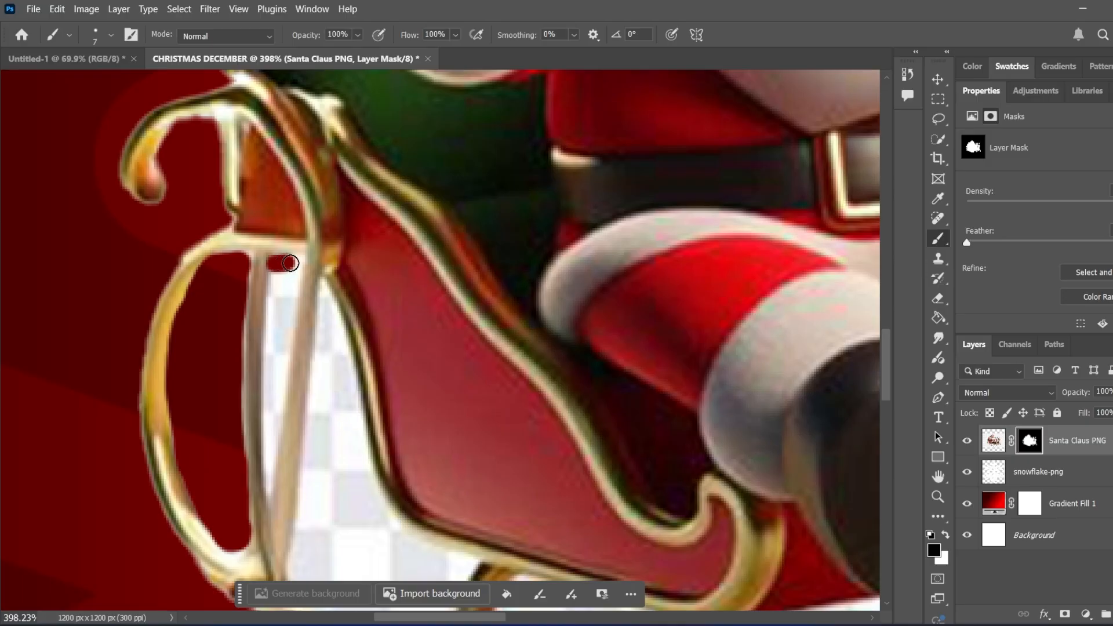
pyautogui.moveTo(290, 263)
pyautogui.mouseDown()
pyautogui.moveTo(272, 341)
pyautogui.moveTo(270, 302)
pyautogui.mouseUp()
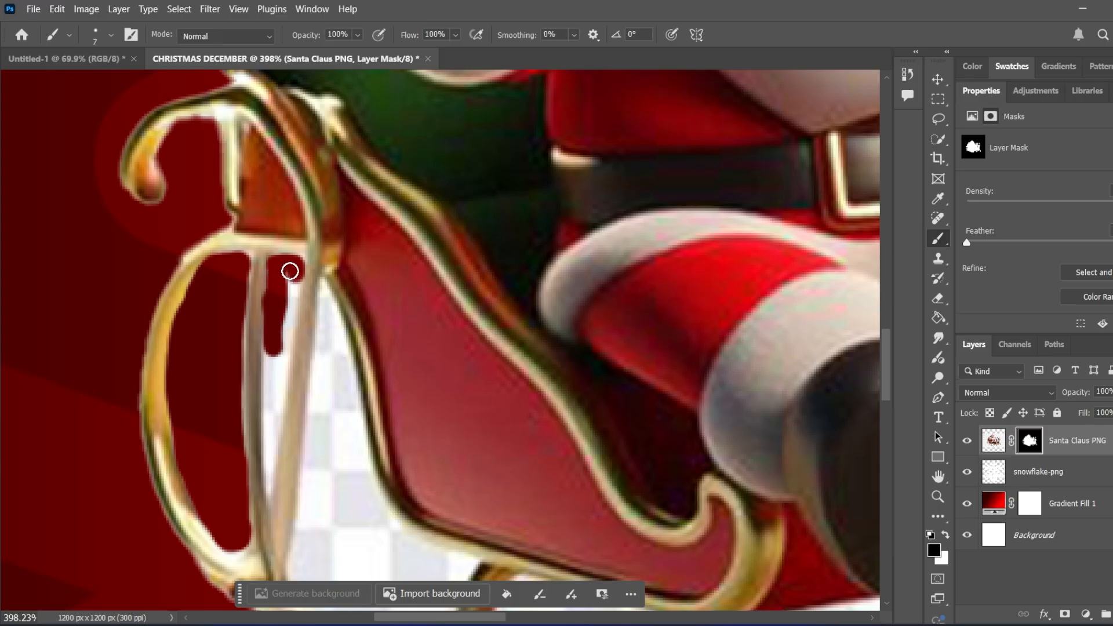
pyautogui.moveTo(297, 264)
pyautogui.mouseDown()
pyautogui.moveTo(287, 318)
pyautogui.moveTo(285, 278)
pyautogui.moveTo(271, 479)
pyautogui.moveTo(272, 308)
pyautogui.moveTo(273, 353)
pyautogui.mouseUp()
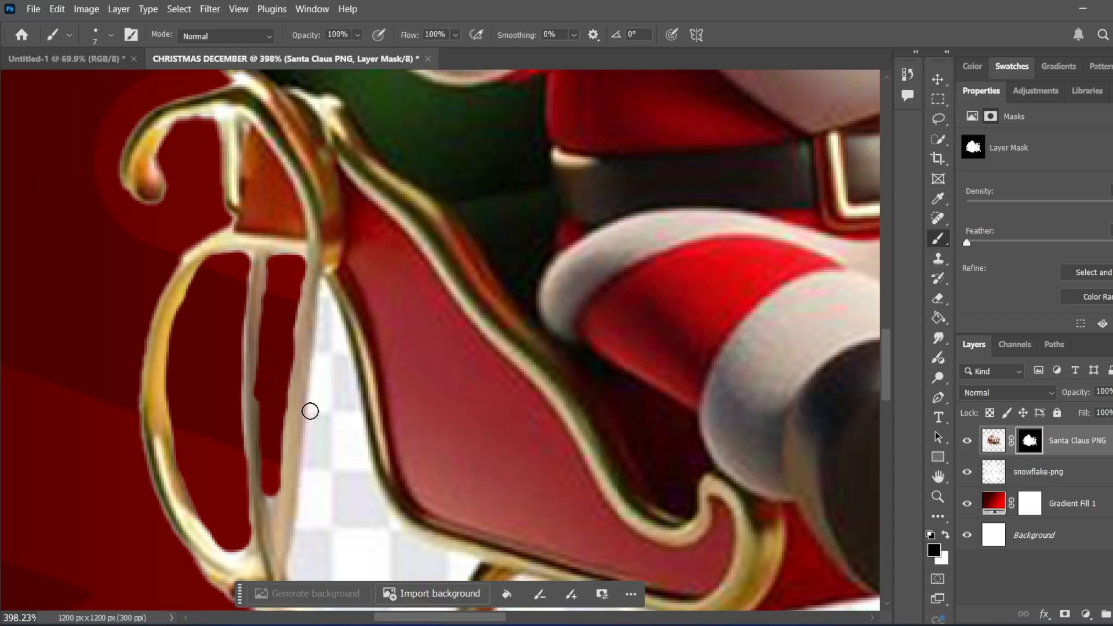
# Step: Mask out the background between the rear struts, sleigh body and first runner support, tracing the edges at 7 px and filling at 25 px
pyautogui.scroll(-1, 310, 400)
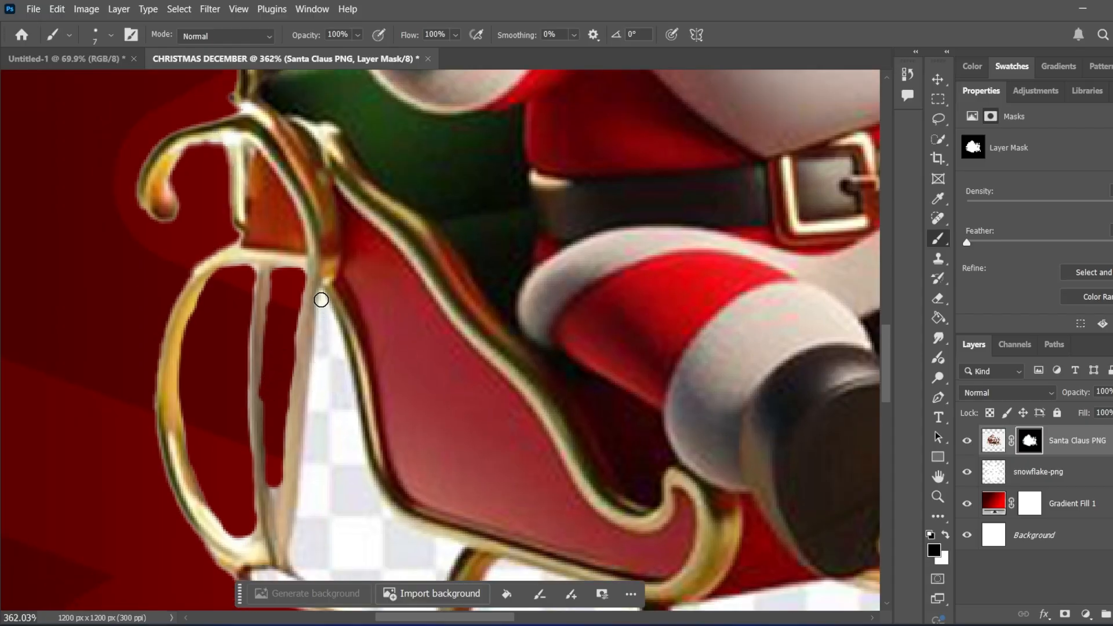
pyautogui.moveTo(320, 305); pyautogui.dragTo(296, 570)
pyautogui.scroll(-3, 298, 503)
pyautogui.moveTo(298, 478)
pyautogui.mouseDown()
pyautogui.moveTo(422, 536)
pyautogui.moveTo(455, 466)
pyautogui.moveTo(410, 455)
pyautogui.moveTo(372, 410)
pyautogui.moveTo(333, 269)
pyautogui.moveTo(311, 243)
pyautogui.moveTo(325, 223)
pyautogui.moveTo(366, 415)
pyautogui.mouseUp()
pyautogui.moveTo(333, 252)
pyautogui.mouseDown()
pyautogui.moveTo(335, 379)
pyautogui.moveTo(330, 252)
pyautogui.moveTo(307, 415)
pyautogui.moveTo(317, 458)
pyautogui.mouseUp()
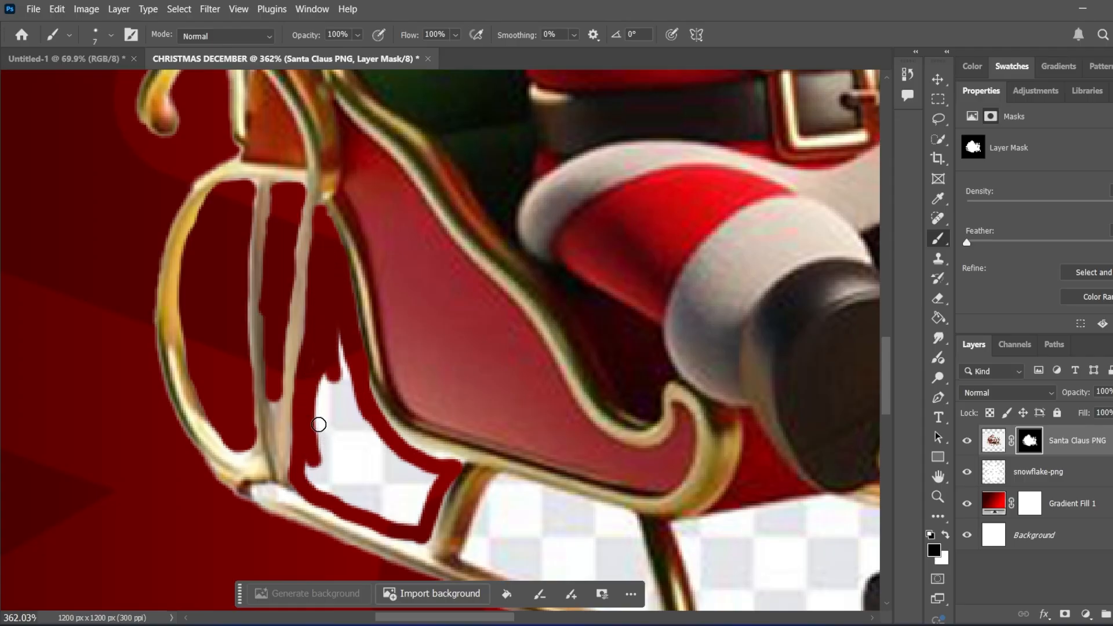
pyautogui.press(']')
pyautogui.press(']')
pyautogui.press(']')
pyautogui.press(']')
pyautogui.press(']')
pyautogui.press(']')
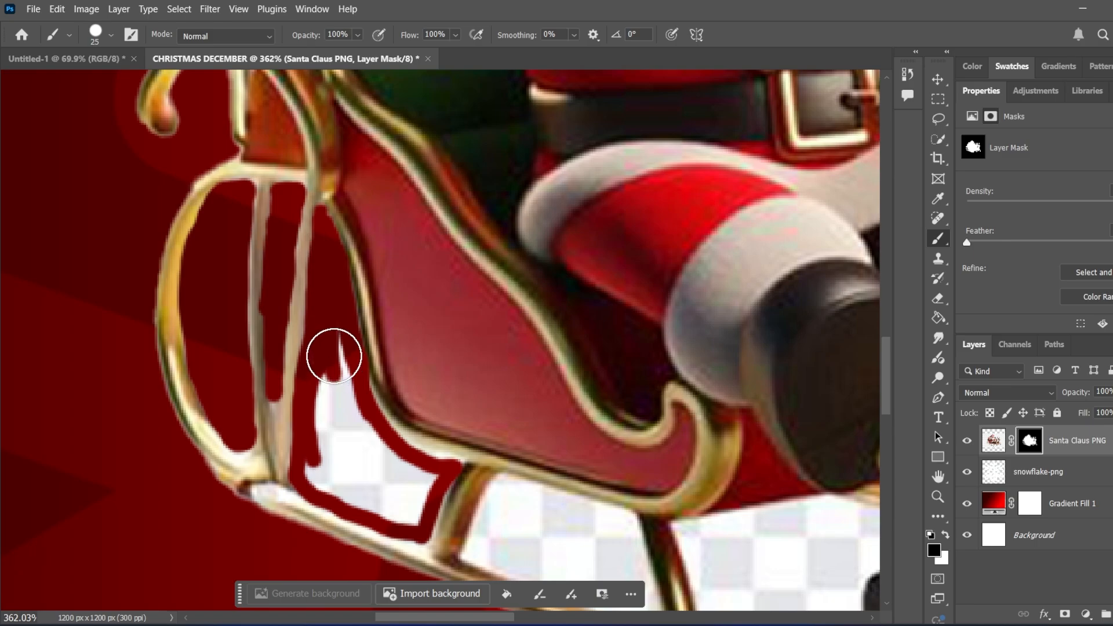
pyautogui.moveTo(330, 355)
pyautogui.mouseDown()
pyautogui.moveTo(326, 469)
pyautogui.moveTo(408, 500)
pyautogui.moveTo(418, 483)
pyautogui.moveTo(378, 458)
pyautogui.moveTo(347, 410)
pyautogui.mouseUp()
# Step: Paint out the background between the two runner supports beneath the sleigh body with an 8 px brush on the mask
pyautogui.scroll(-4, 347, 410)
pyautogui.hscroll(5, 350, 407)
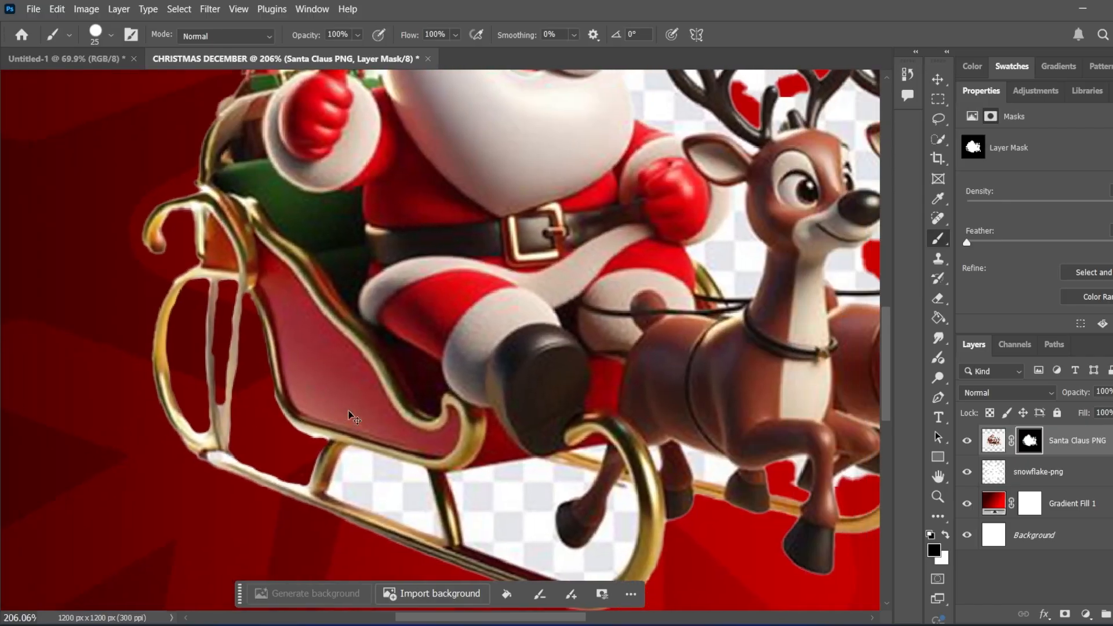
pyautogui.press('[')
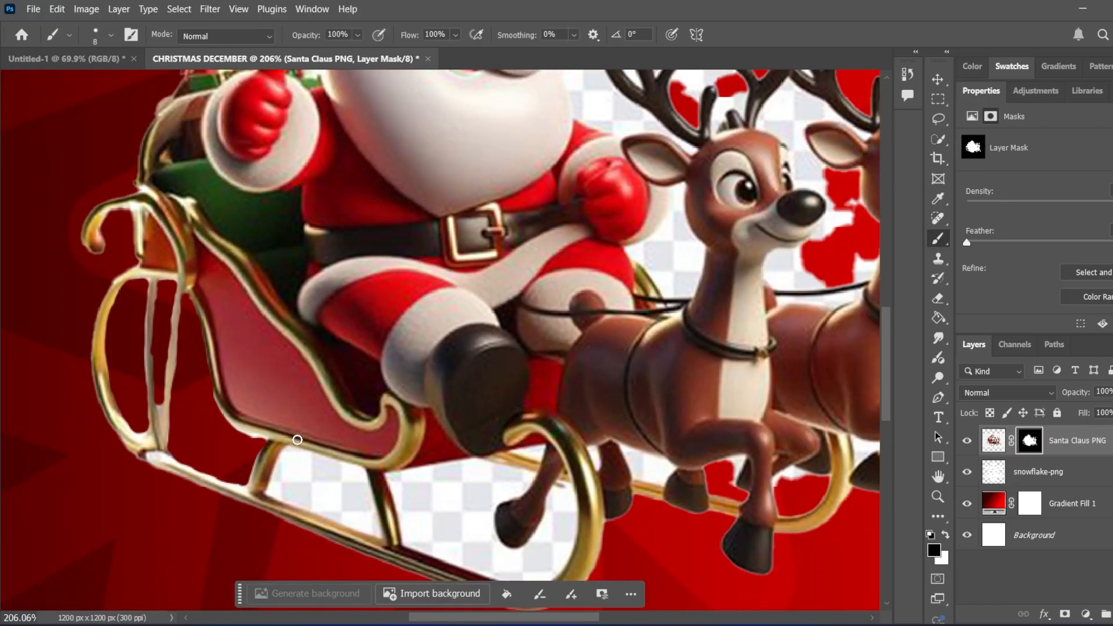
pyautogui.scroll(5, 284, 478)
pyautogui.moveTo(289, 396)
pyautogui.mouseDown()
pyautogui.moveTo(301, 393)
pyautogui.moveTo(258, 503)
pyautogui.moveTo(417, 560)
pyautogui.mouseUp()
pyautogui.moveTo(294, 393); pyautogui.dragTo(470, 442)
pyautogui.scroll(-3, 478, 436)
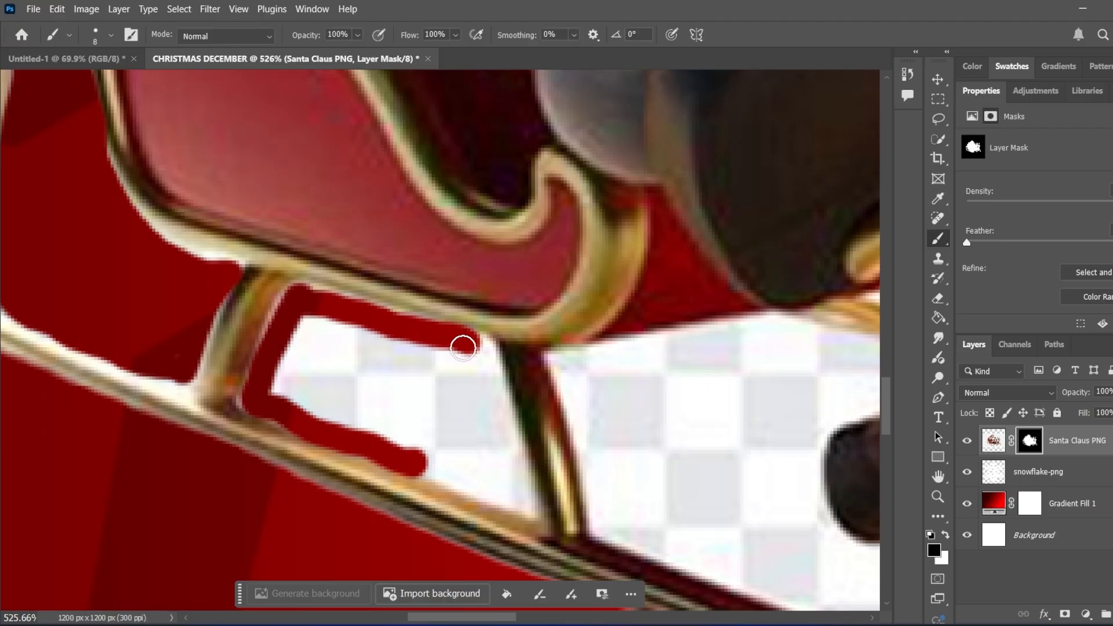
pyautogui.moveTo(465, 346)
pyautogui.mouseDown()
pyautogui.moveTo(488, 371)
pyautogui.moveTo(485, 356)
pyautogui.moveTo(480, 345)
pyautogui.moveTo(527, 507)
pyautogui.moveTo(485, 481)
pyautogui.moveTo(408, 464)
pyautogui.moveTo(508, 505)
pyautogui.moveTo(471, 381)
pyautogui.moveTo(452, 356)
pyautogui.moveTo(298, 323)
pyautogui.moveTo(353, 321)
pyautogui.moveTo(423, 350)
pyautogui.moveTo(456, 398)
pyautogui.moveTo(476, 471)
pyautogui.moveTo(383, 432)
pyautogui.moveTo(318, 423)
pyautogui.moveTo(275, 389)
pyautogui.moveTo(299, 340)
pyautogui.moveTo(361, 345)
pyautogui.moveTo(423, 378)
pyautogui.moveTo(449, 451)
pyautogui.moveTo(377, 437)
pyautogui.moveTo(435, 437)
pyautogui.moveTo(430, 405)
pyautogui.moveTo(375, 347)
pyautogui.moveTo(323, 349)
pyautogui.moveTo(292, 370)
pyautogui.moveTo(294, 388)
pyautogui.moveTo(357, 369)
pyautogui.moveTo(414, 395)
pyautogui.moveTo(410, 421)
pyautogui.moveTo(288, 393)
pyautogui.moveTo(429, 392)
pyautogui.moveTo(338, 390)
pyautogui.mouseUp()
# Step: Mask out the background inside the sleigh's front runner loop, beneath Santa's boot and around the reindeer's hind leg
pyautogui.scroll(-2, 338, 389)
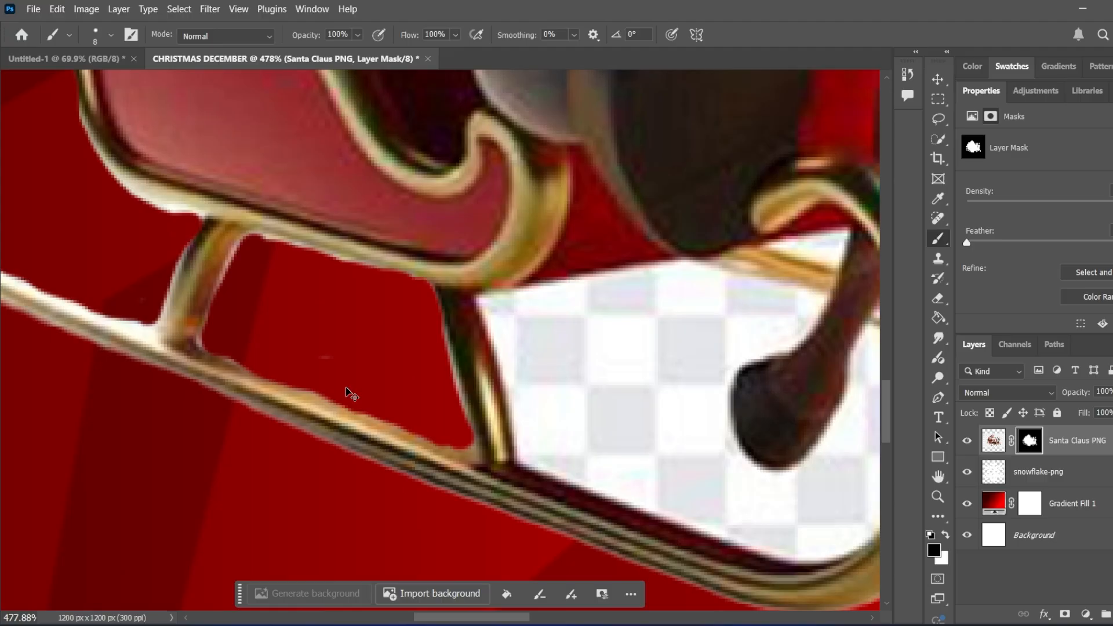
pyautogui.hscroll(10, 350, 394)
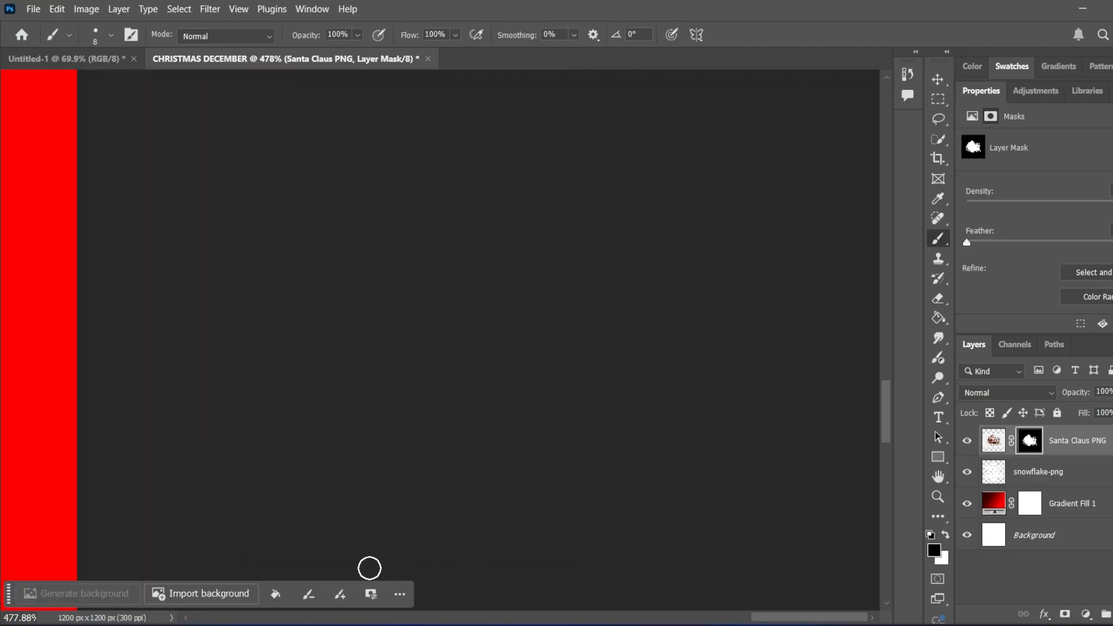
pyautogui.scroll(-3, 465, 534)
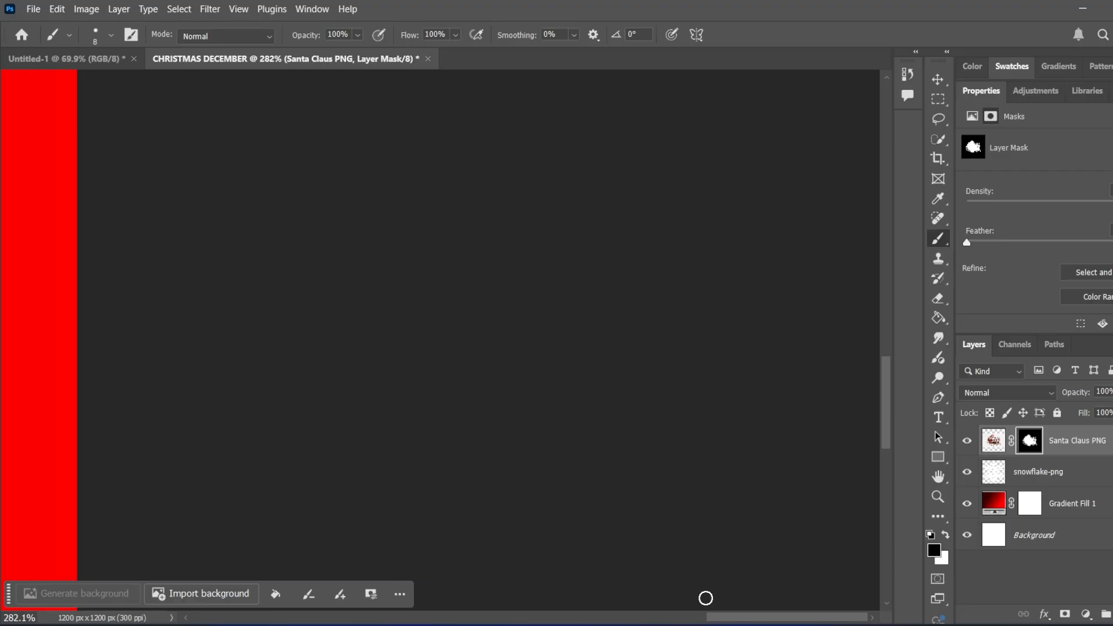
pyautogui.moveTo(735, 621); pyautogui.dragTo(532, 617)
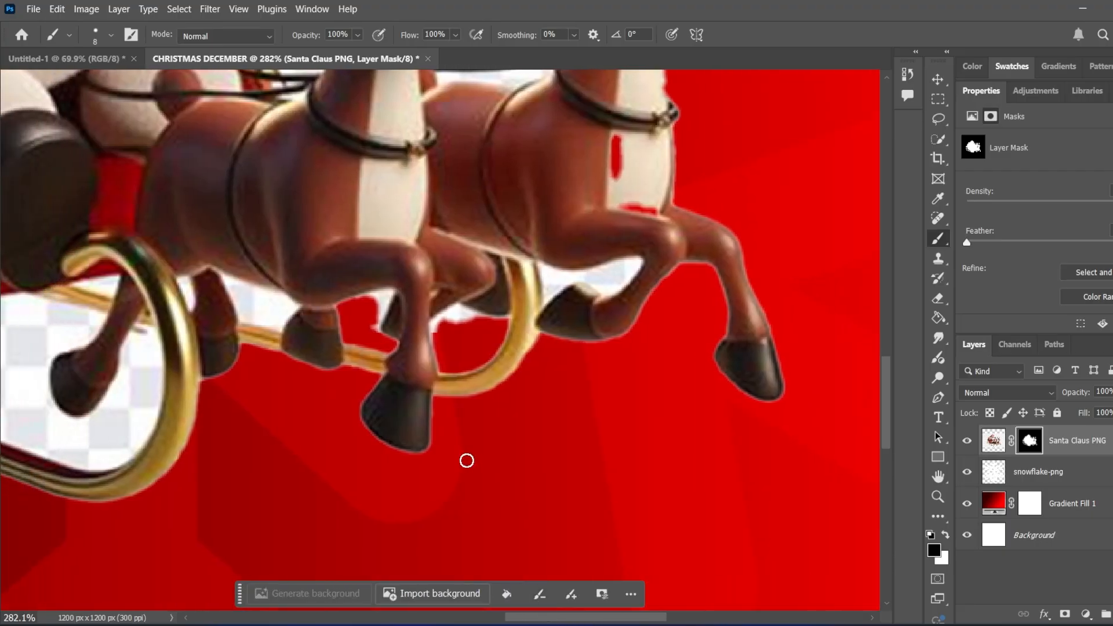
pyautogui.moveTo(626, 618); pyautogui.dragTo(521, 618)
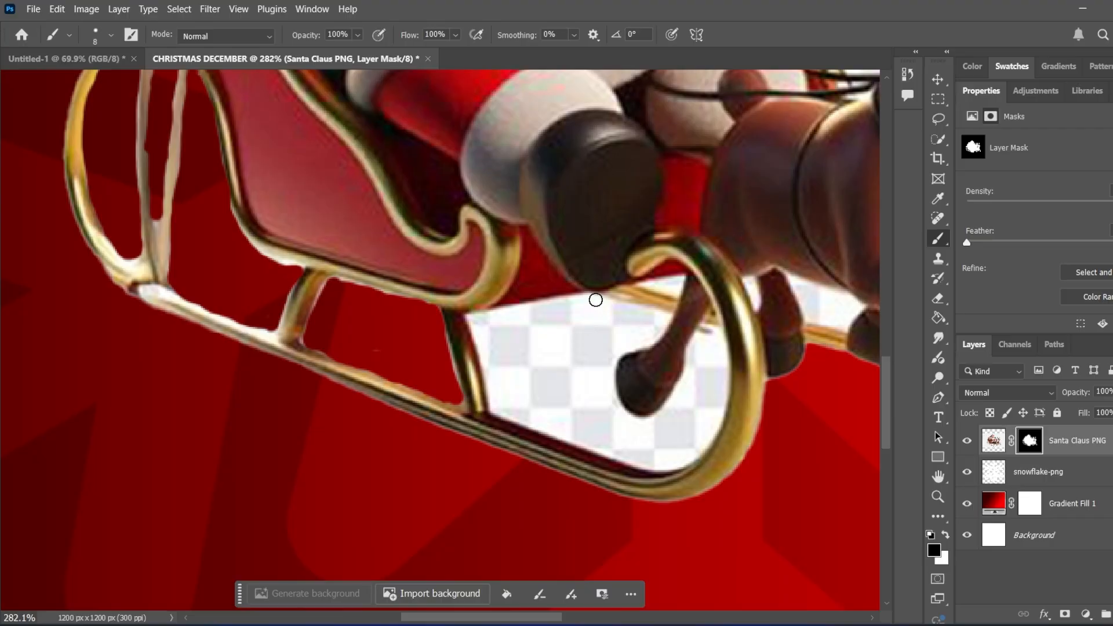
pyautogui.moveTo(599, 299)
pyautogui.mouseDown()
pyautogui.moveTo(472, 319)
pyautogui.moveTo(703, 454)
pyautogui.moveTo(676, 405)
pyautogui.moveTo(666, 318)
pyautogui.moveTo(561, 305)
pyautogui.moveTo(497, 330)
pyautogui.moveTo(567, 367)
pyautogui.moveTo(636, 457)
pyautogui.moveTo(609, 463)
pyautogui.mouseUp()
pyautogui.scroll(-3, 725, 409)
pyautogui.press('[')
pyautogui.press('[')
pyautogui.press('[')
pyautogui.press('[')
pyautogui.moveTo(699, 123)
pyautogui.mouseDown()
pyautogui.moveTo(576, 331)
pyautogui.moveTo(598, 391)
pyautogui.moveTo(588, 325)
pyautogui.moveTo(605, 363)
pyautogui.moveTo(590, 371)
pyautogui.moveTo(579, 354)
pyautogui.mouseUp()
# Step: Enlarge the brush and paint out the leftover background between the two reindeer's heads and antlers
pyautogui.press(']')
pyautogui.press(']')
pyautogui.press(']')
pyautogui.moveTo(747, 299)
pyautogui.mouseDown()
pyautogui.moveTo(668, 364)
pyautogui.moveTo(740, 317)
pyautogui.moveTo(700, 286)
pyautogui.moveTo(675, 219)
pyautogui.moveTo(705, 220)
pyautogui.moveTo(679, 233)
pyautogui.mouseUp()
pyautogui.scroll(1, 679, 232)
pyautogui.moveTo(635, 183)
pyautogui.mouseDown()
pyautogui.moveTo(609, 167)
pyautogui.moveTo(590, 201)
pyautogui.mouseUp()
pyautogui.moveTo(719, 283)
pyautogui.mouseDown()
pyautogui.moveTo(733, 316)
pyautogui.moveTo(695, 379)
pyautogui.mouseUp()
# Step: Mask out a strip of background between Santa's face and the nearer reindeer's antlers with a 10 px brush
pyautogui.scroll(-8, 697, 382)
pyautogui.scroll(4, 698, 382)
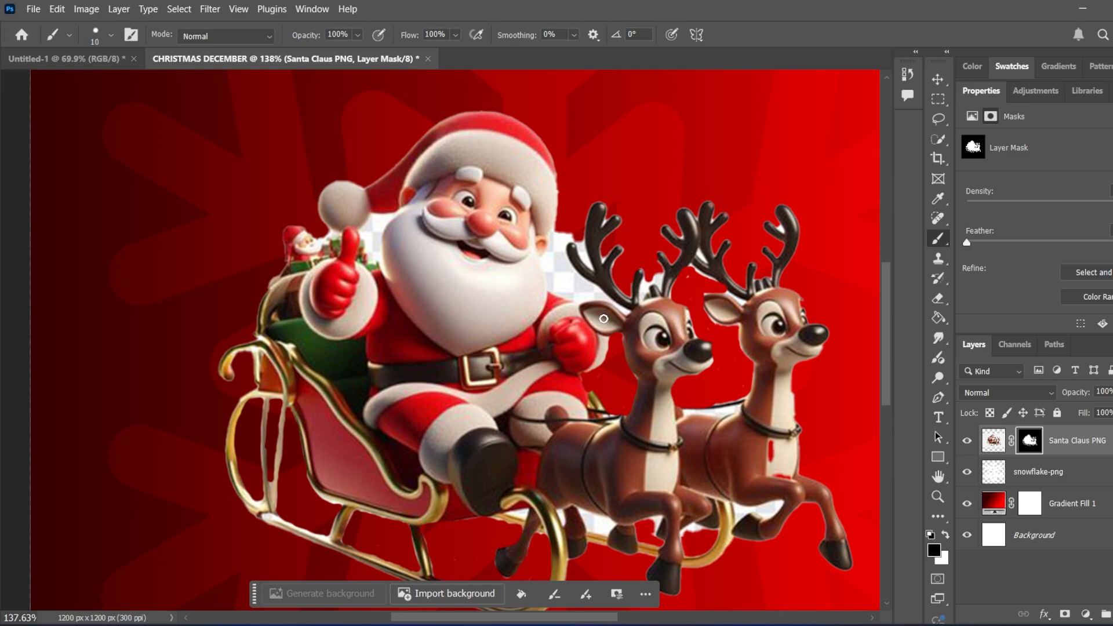
pyautogui.moveTo(561, 248); pyautogui.dragTo(566, 289)
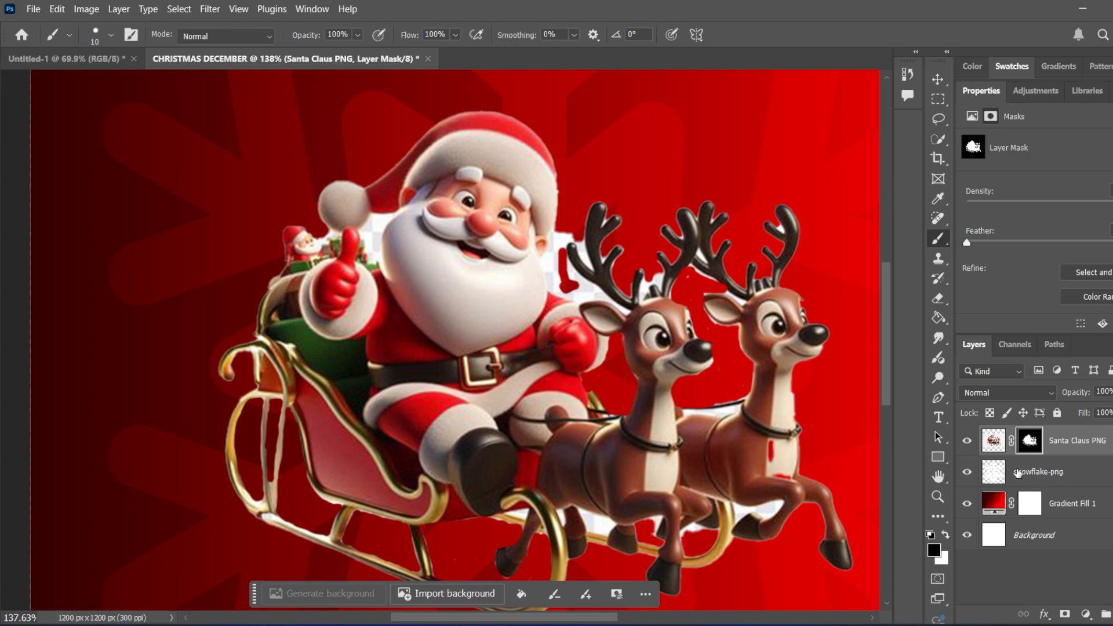
# Step: Delete the manually masked Santa Claus PNG layer together with its mask
pyautogui.click(985, 444)
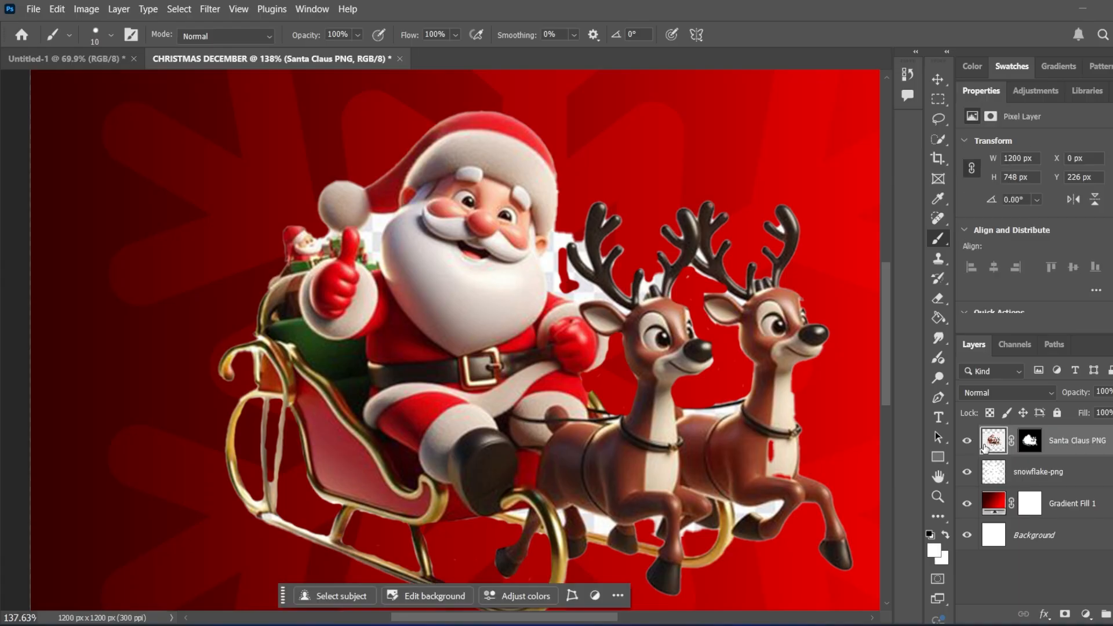
pyautogui.press('Delete')
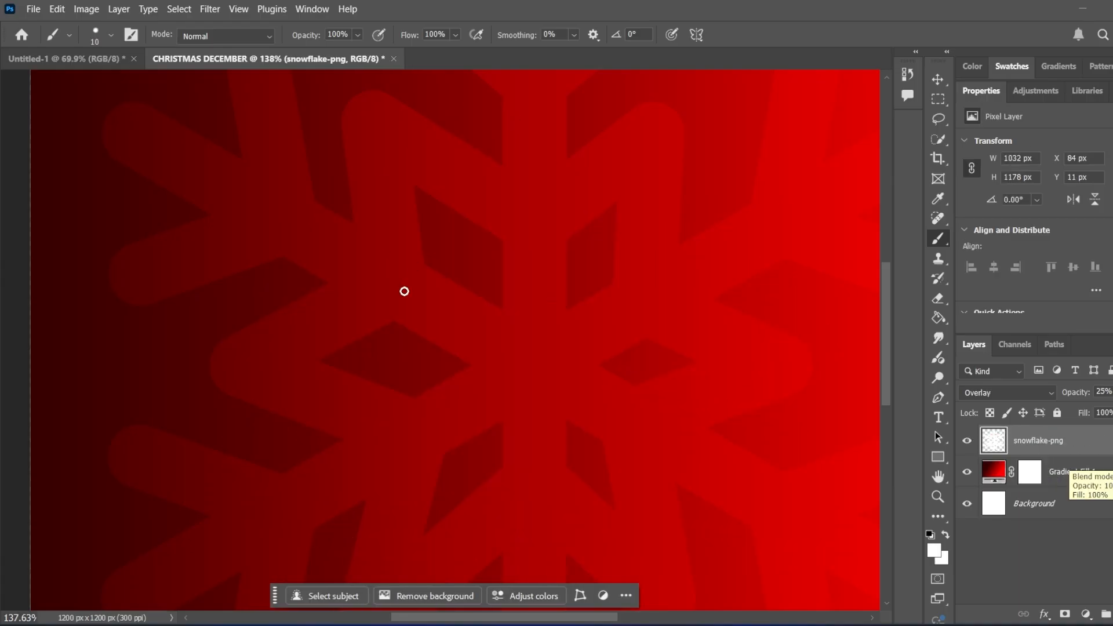
pyautogui.scroll(-2, 417, 307)
pyautogui.scroll(-3, 427, 323)
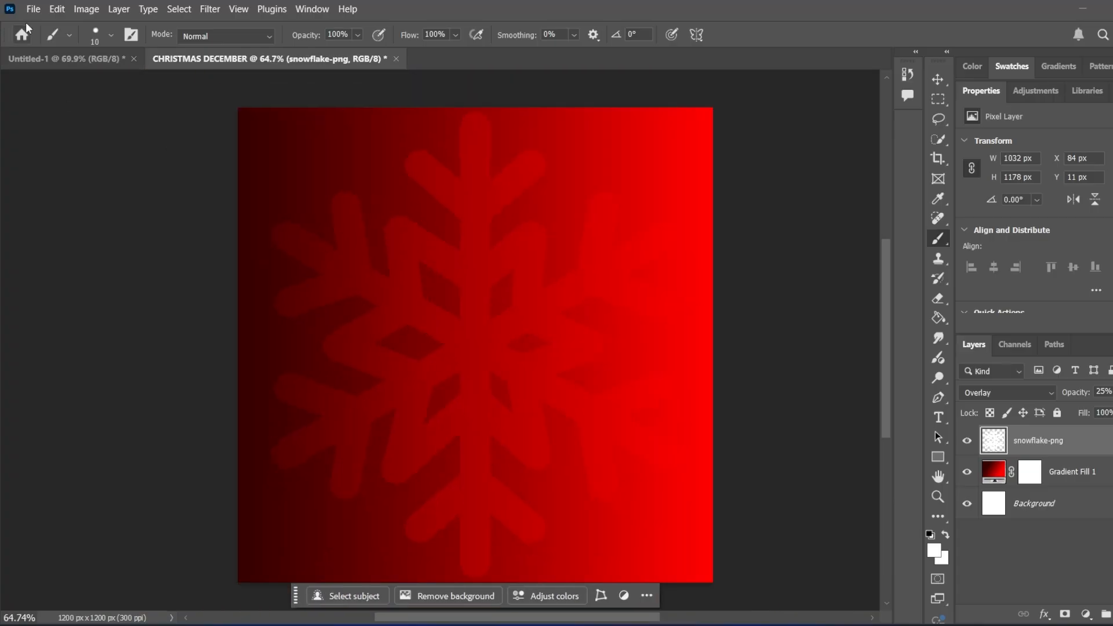
# Step: Place the Santa_Claus_PNG-removebg-preview image as an embedded object, scaled to about 865 × 692 px and positioned near the middle of the canvas
pyautogui.click(33, 9)
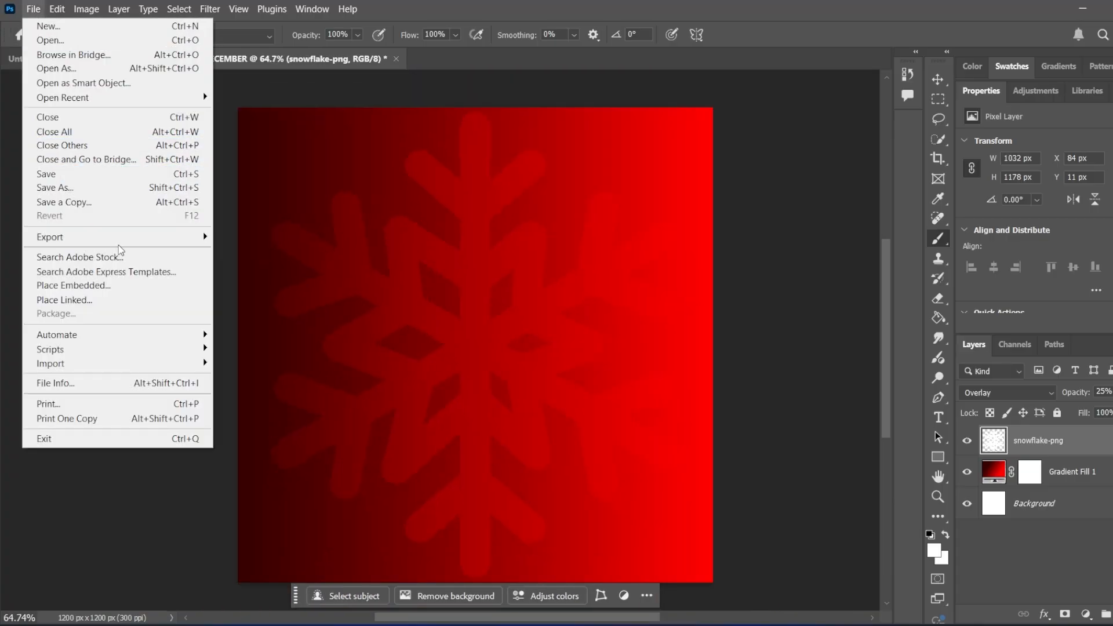
pyautogui.click(112, 287)
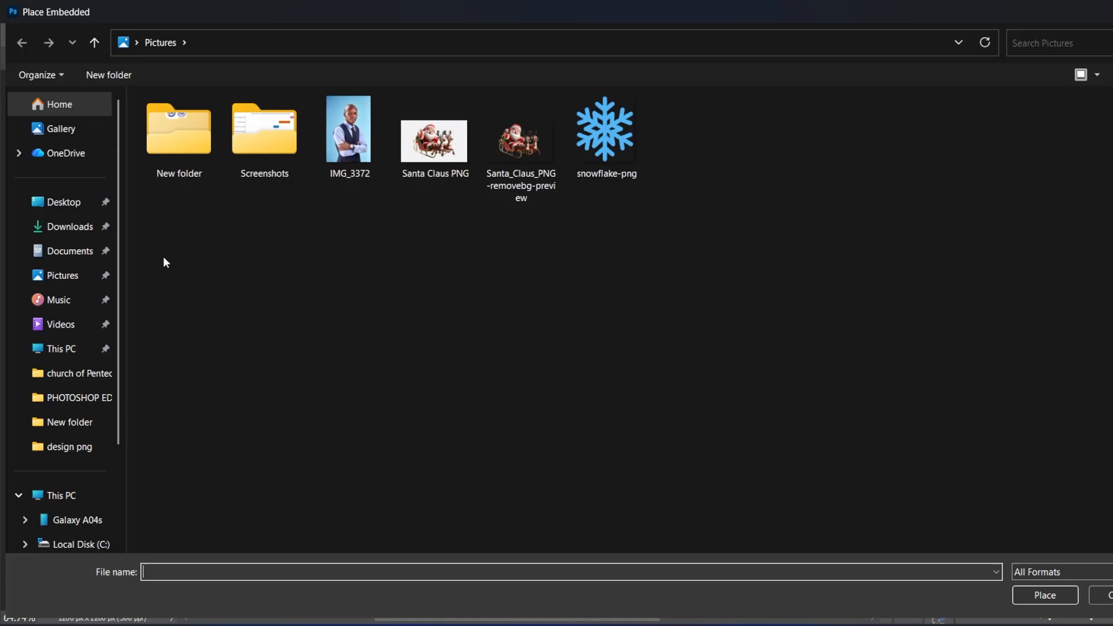
pyautogui.click(538, 190)
pyautogui.click(1028, 593)
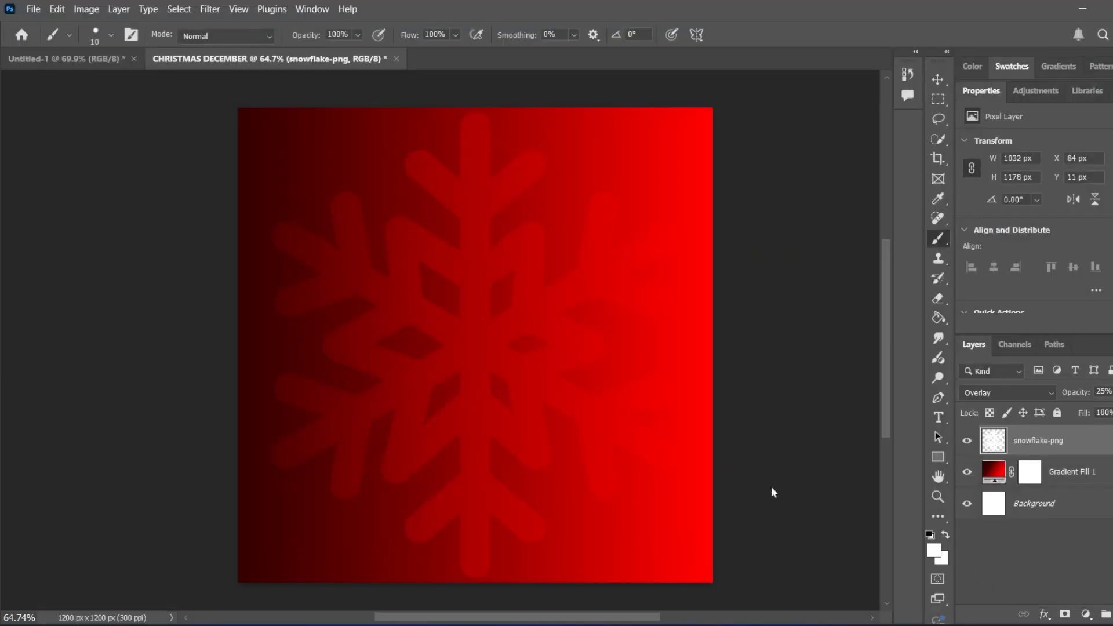
pyautogui.moveTo(484, 196); pyautogui.dragTo(483, 154)
pyautogui.moveTo(464, 279); pyautogui.dragTo(465, 305)
pyautogui.click(757, 34)
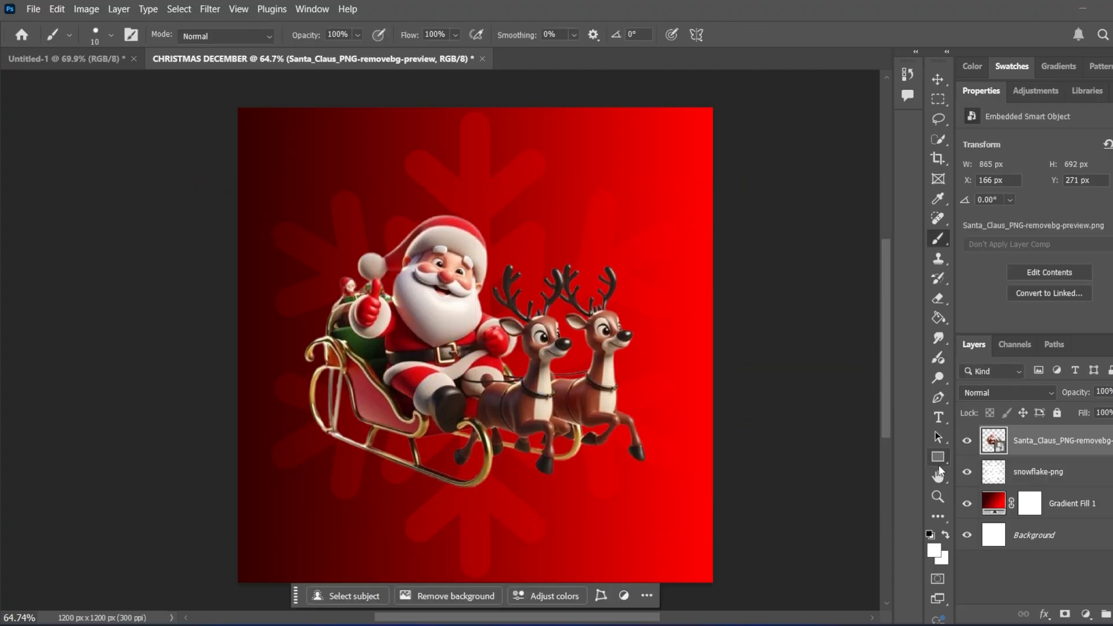
# Step: Draw an ellipse about 1404 × 760 px across the lower part of the flyer, extending past the canvas edges
pyautogui.click(942, 457)
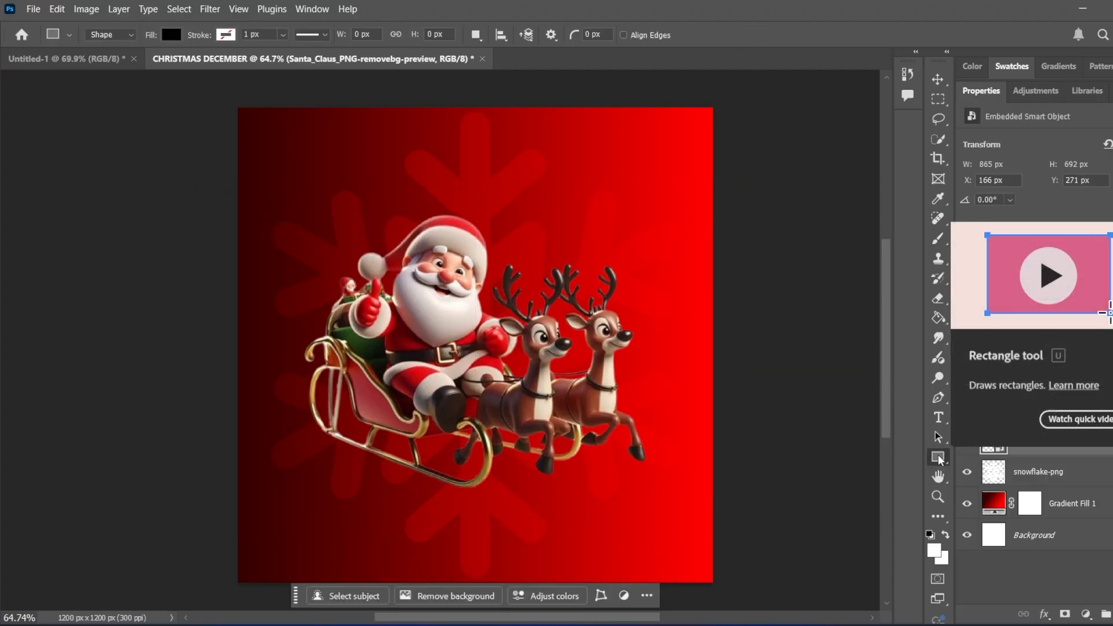
pyautogui.click(939, 458)
pyautogui.click(987, 476)
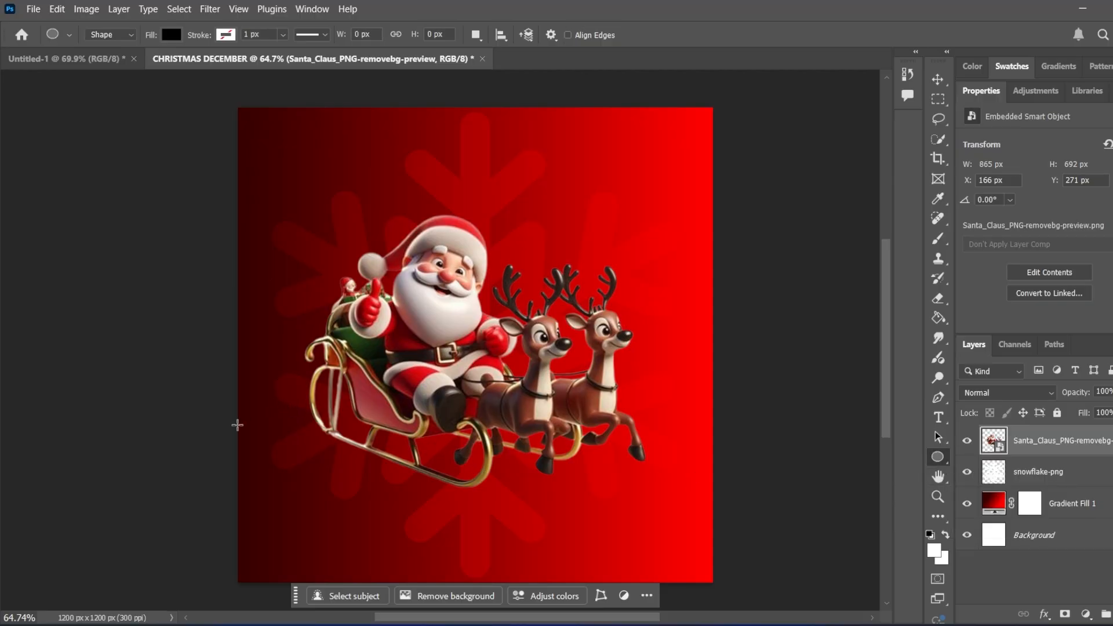
pyautogui.moveTo(222, 418); pyautogui.dragTo(772, 613)
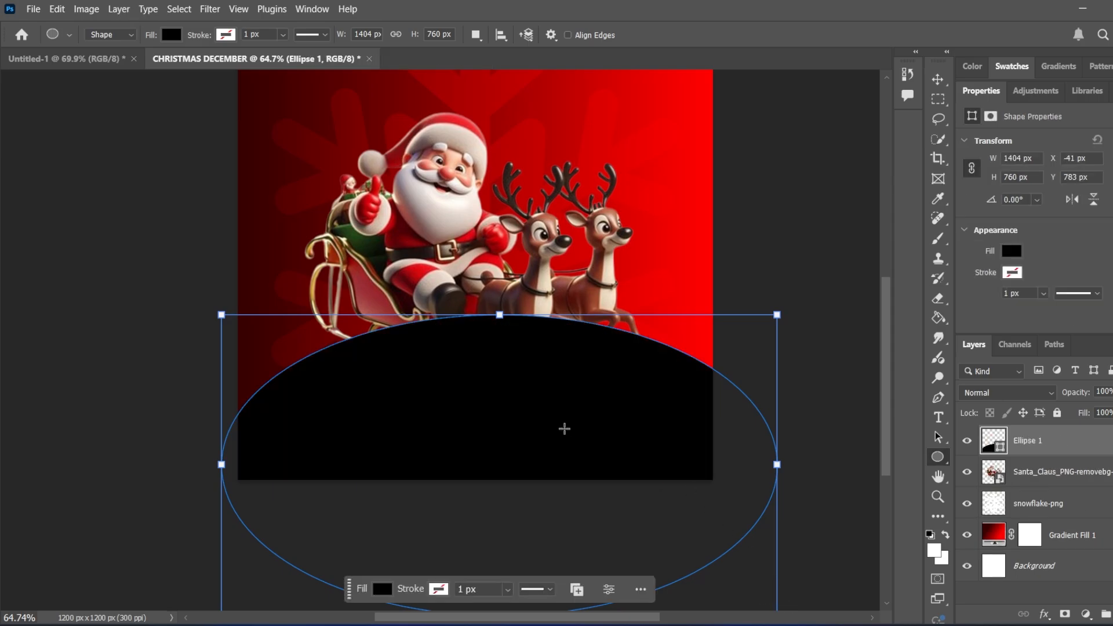
# Step: Fill the ellipse with white (#ffffff)
pyautogui.click(171, 35)
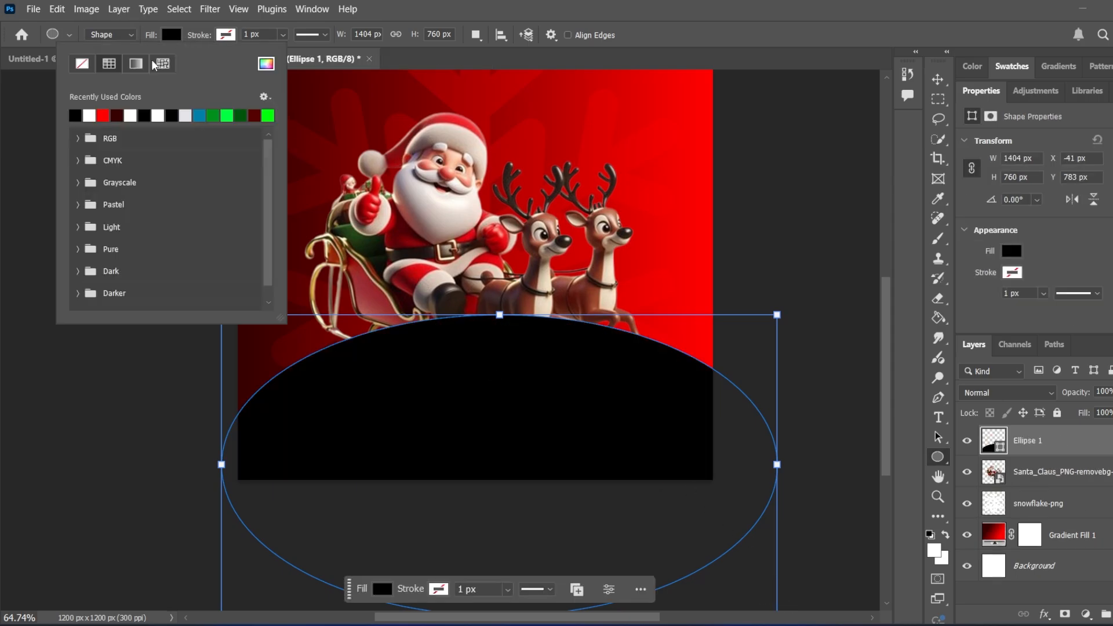
pyautogui.click(266, 63)
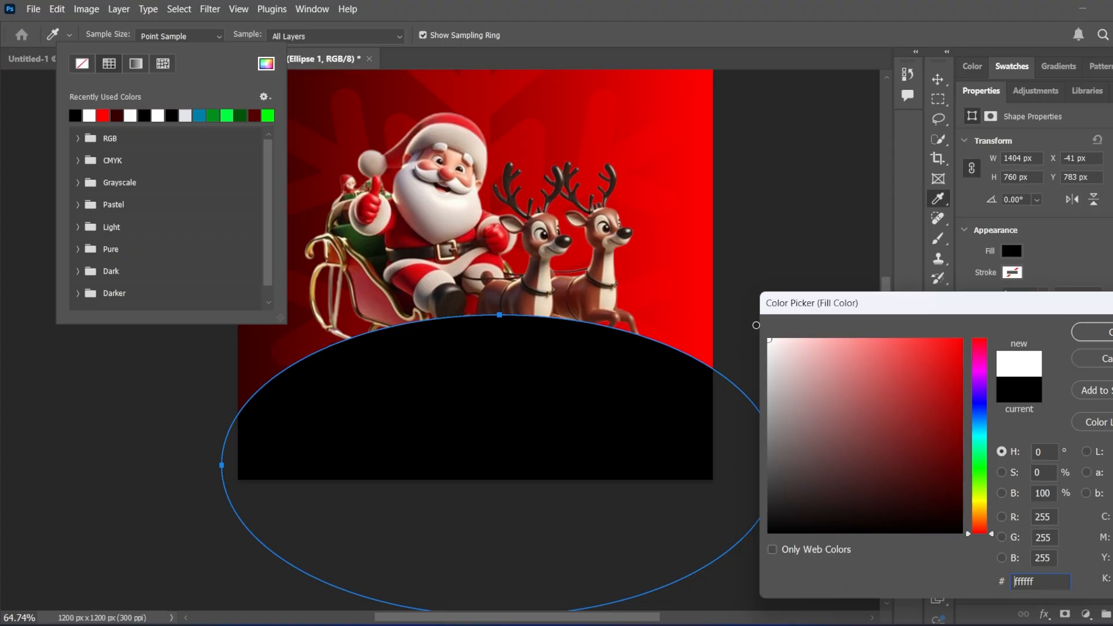
pyautogui.click(1092, 332)
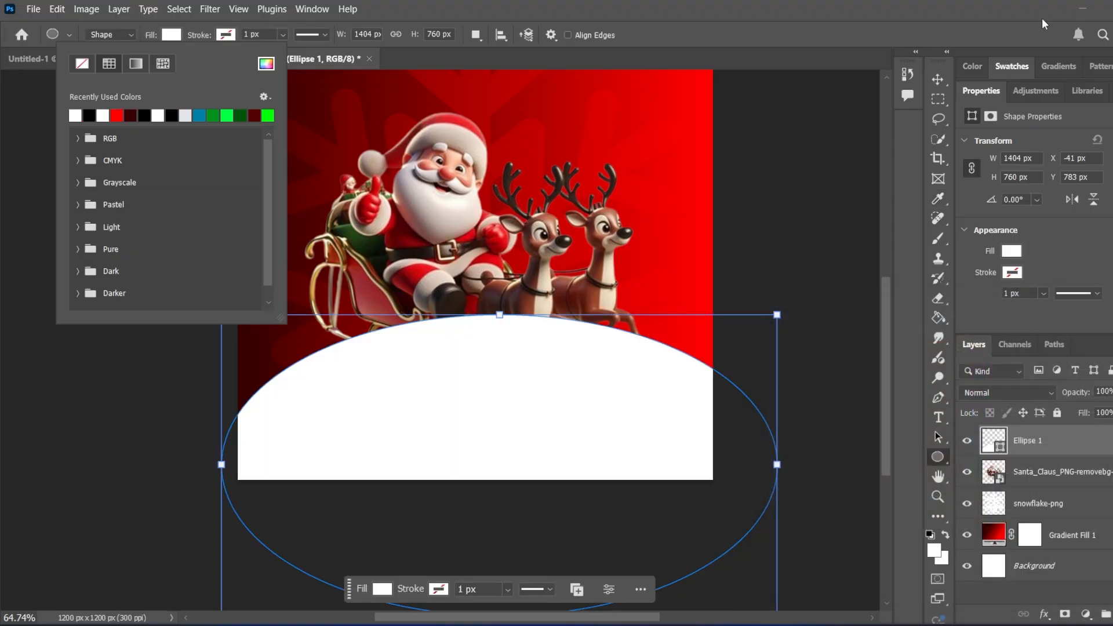
# Step: Widen the white ellipse on both sides to about 1693 px and position it as a snowy hill across the flyer's lower part
pyautogui.click(939, 79)
pyautogui.moveTo(405, 427)
pyautogui.mouseDown()
pyautogui.moveTo(398, 387)
pyautogui.moveTo(393, 404)
pyautogui.mouseUp()
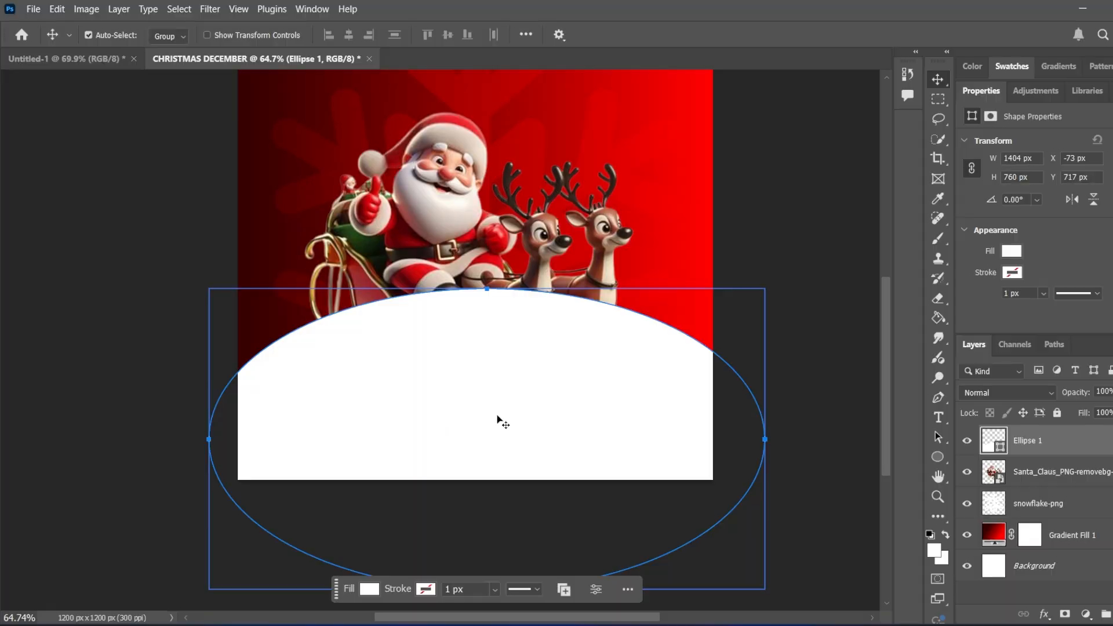
pyautogui.scroll(-2, 497, 416)
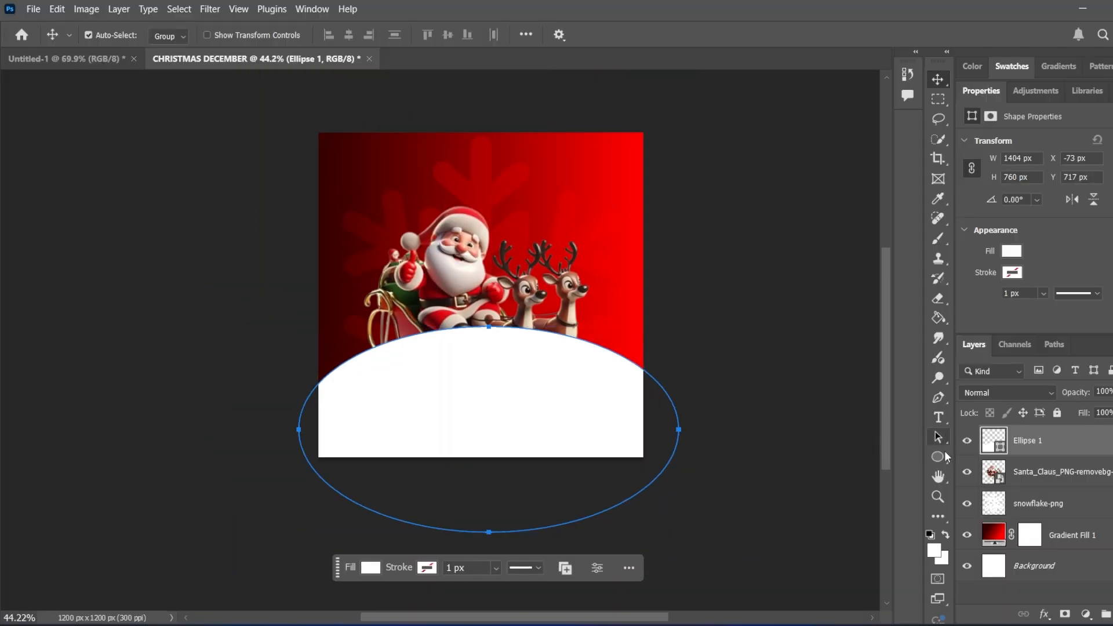
pyautogui.click(943, 456)
pyautogui.moveTo(673, 430); pyautogui.dragTo(725, 429)
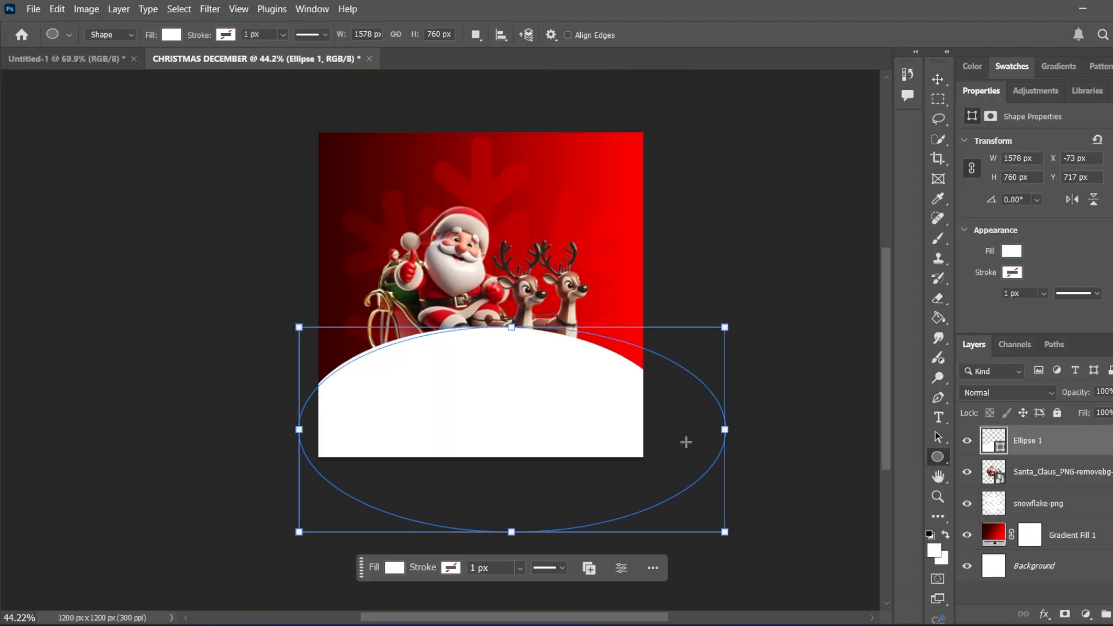
pyautogui.moveTo(298, 430); pyautogui.dragTo(266, 429)
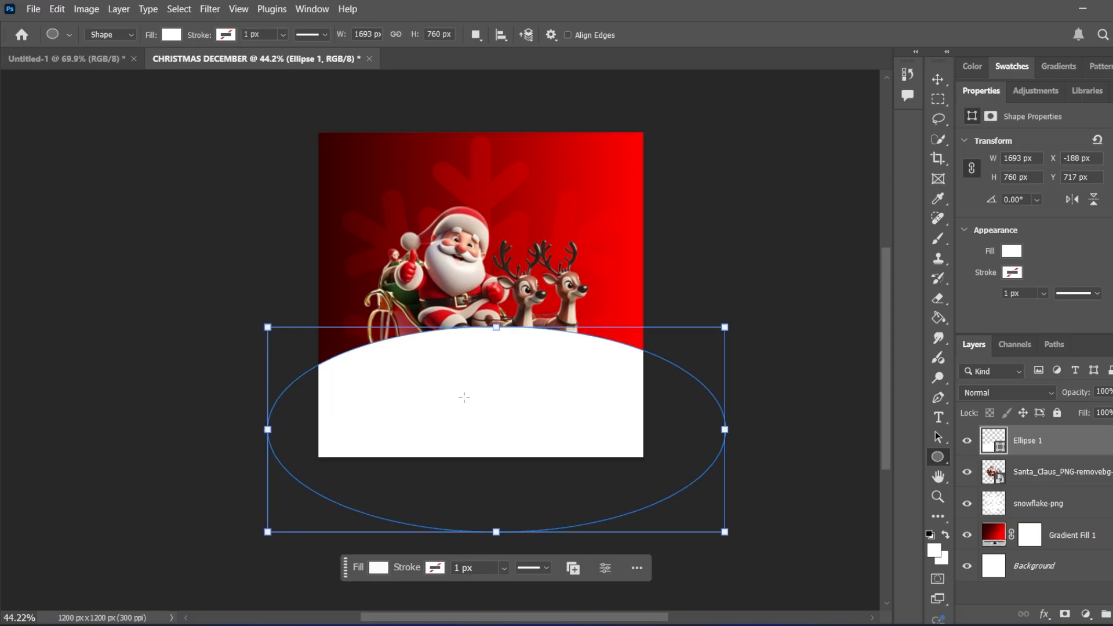
pyautogui.click(943, 81)
pyautogui.moveTo(526, 409); pyautogui.dragTo(496, 429)
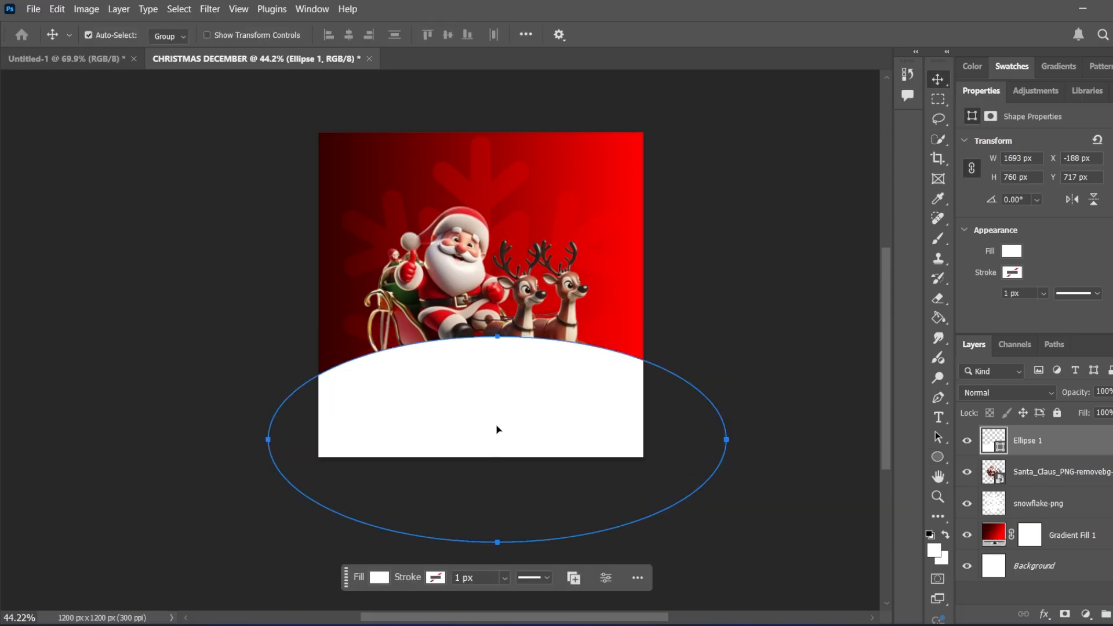
# Step: Move the Ellipse 1 layer beneath the Santa image layer and clear the layer selection
pyautogui.doubleClick(988, 91)
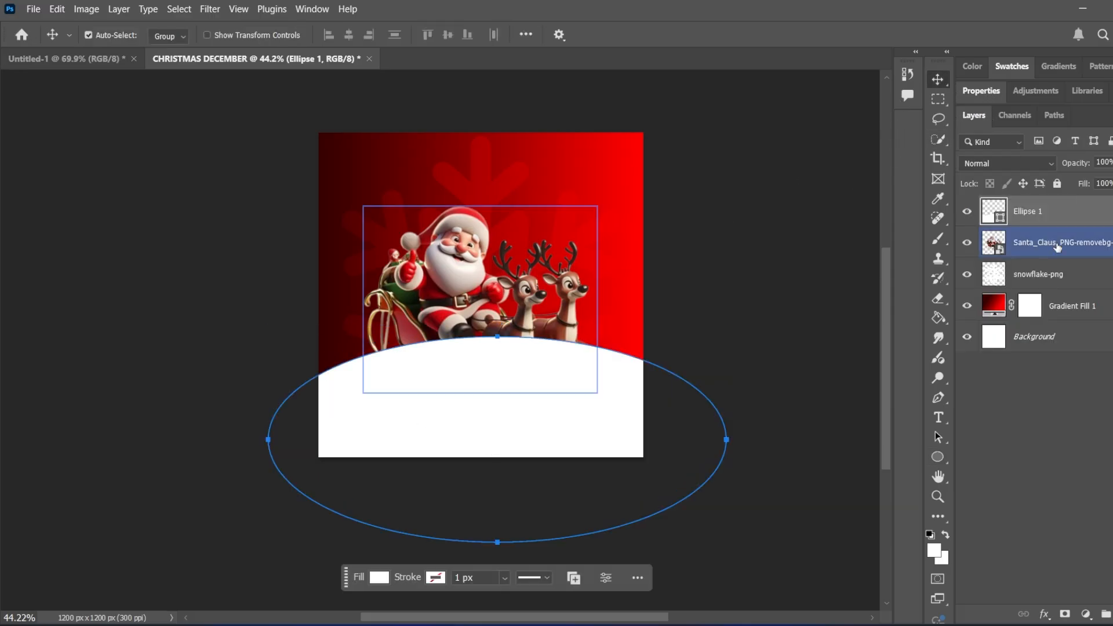
pyautogui.moveTo(1048, 219); pyautogui.dragTo(1050, 268)
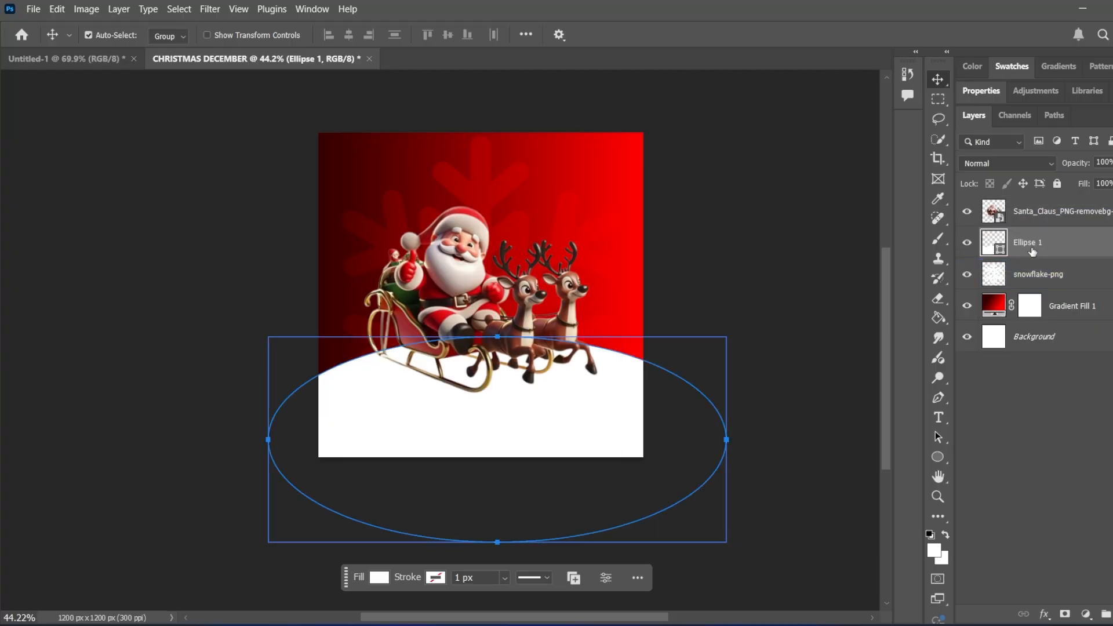
pyautogui.click(793, 342)
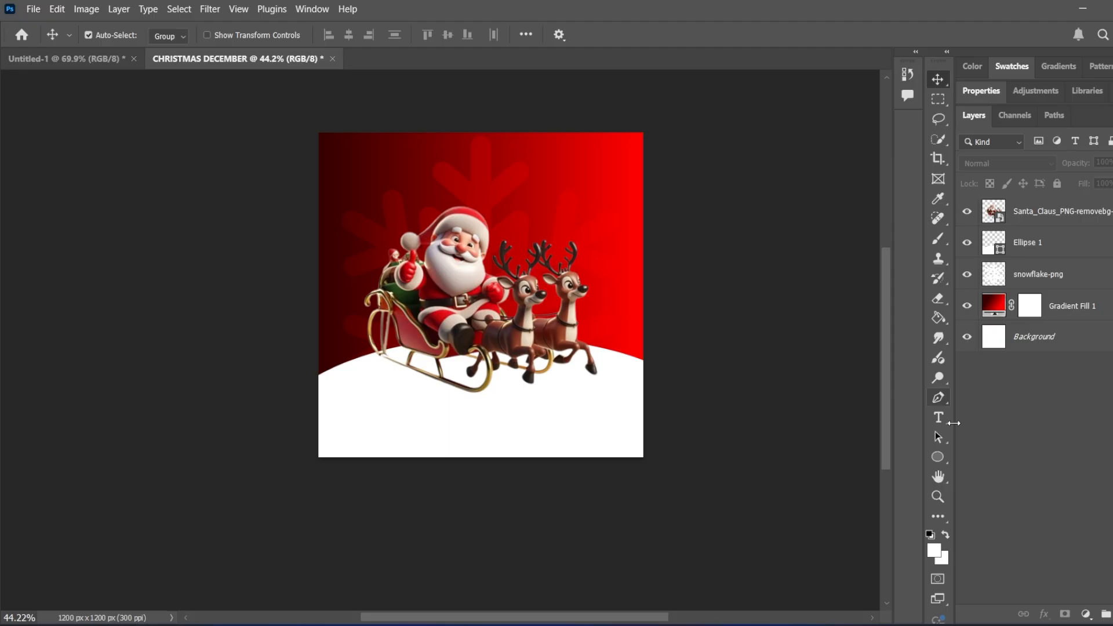
# Step: Add the heading text DECEMBER just above Santa's hat
pyautogui.click(943, 426)
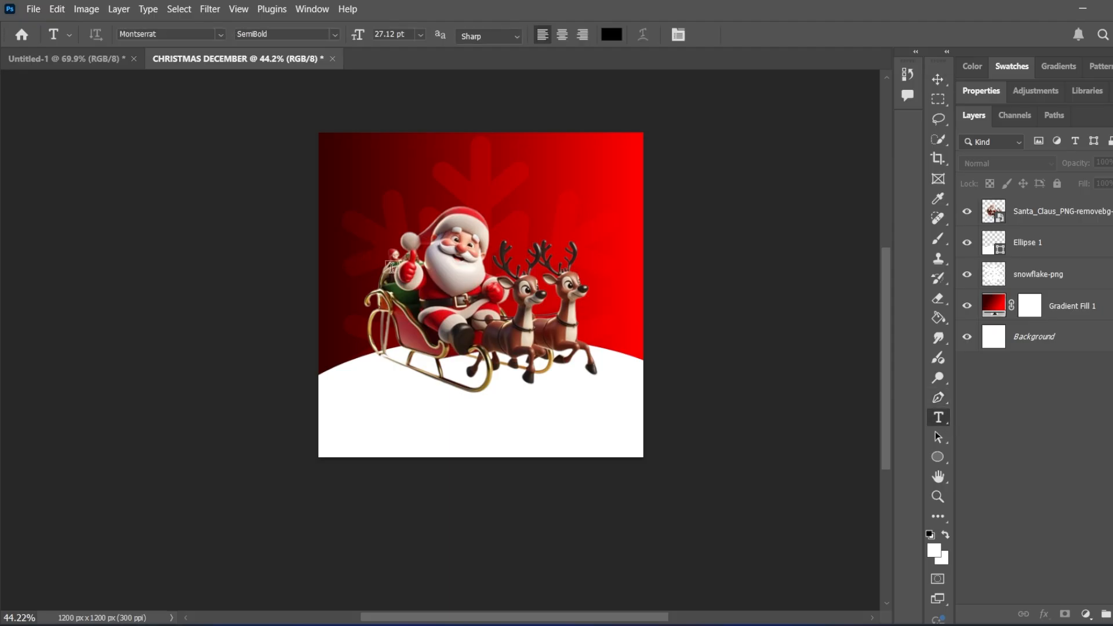
pyautogui.scroll(3, 419, 287)
pyautogui.scroll(4, 419, 286)
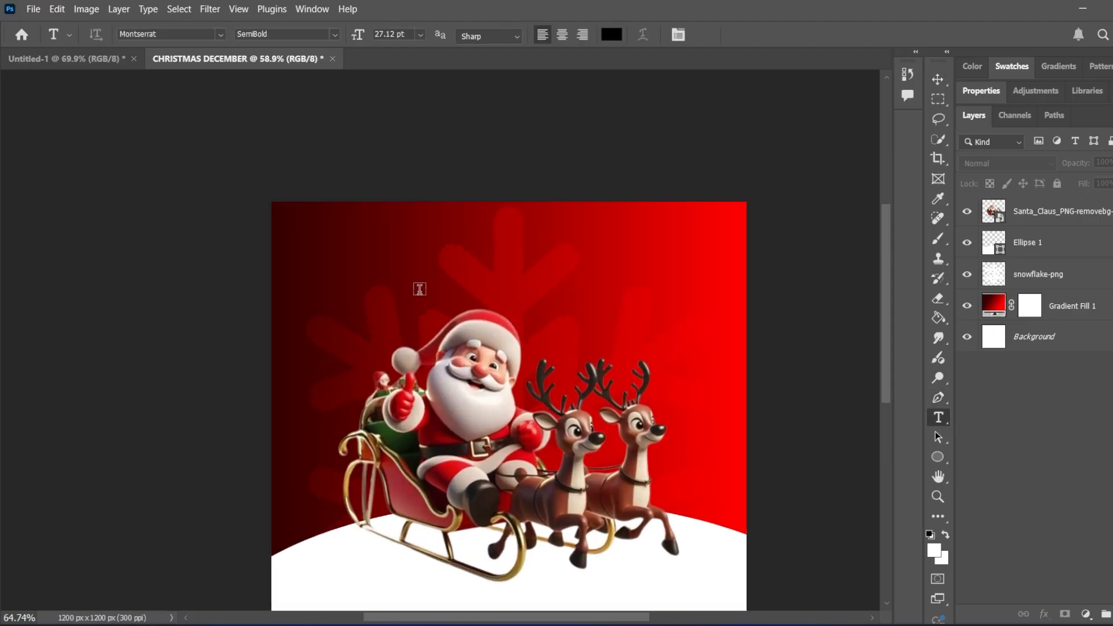
pyautogui.click(383, 314)
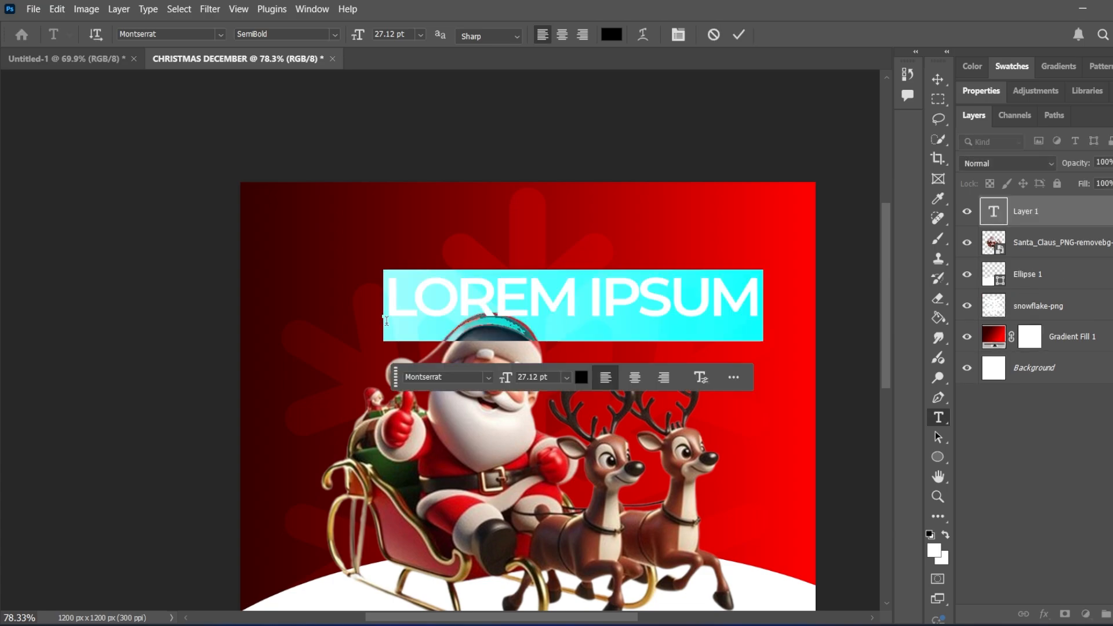
pyautogui.write('DECE')
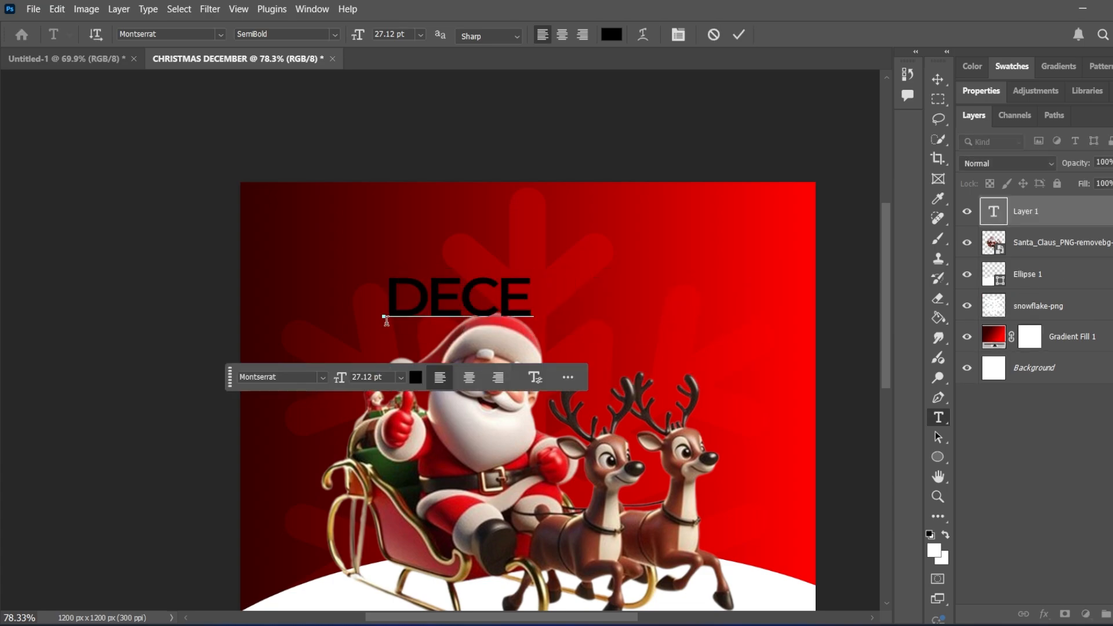
pyautogui.write('MBER')
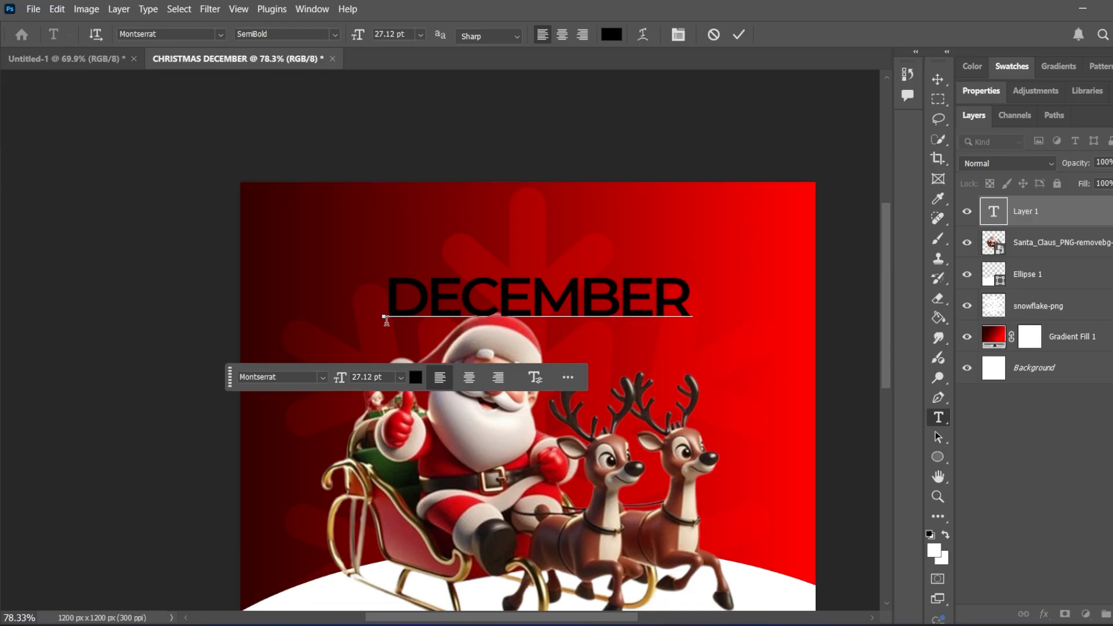
# Step: Format the DECEMBER heading in Agency FB Bold at 60 pt and commit the text
pyautogui.doubleClick(525, 277)
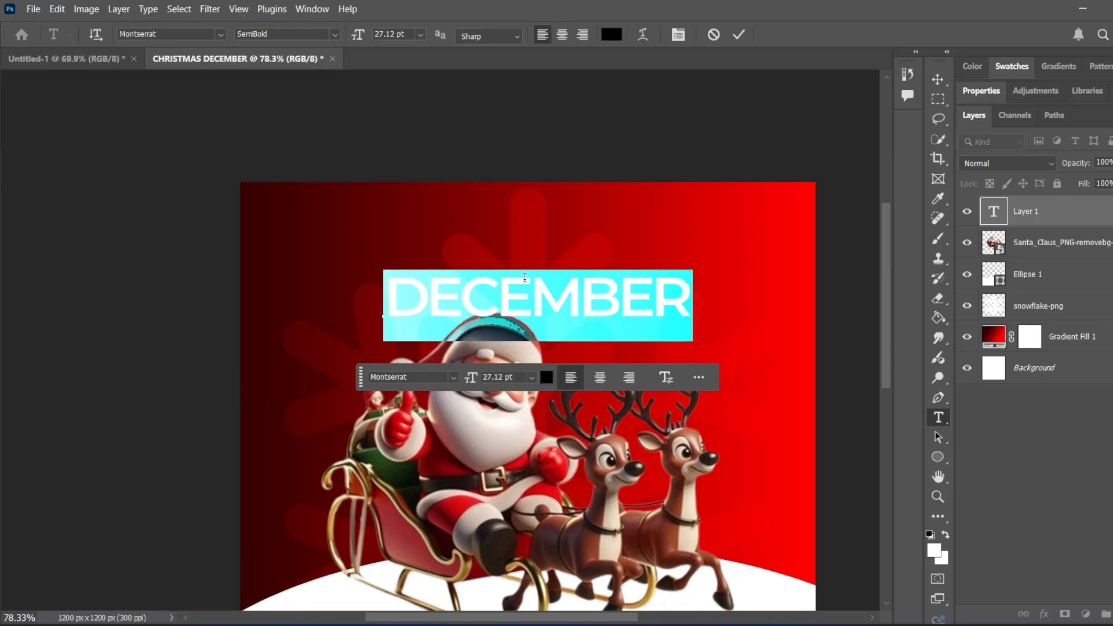
pyautogui.click(223, 35)
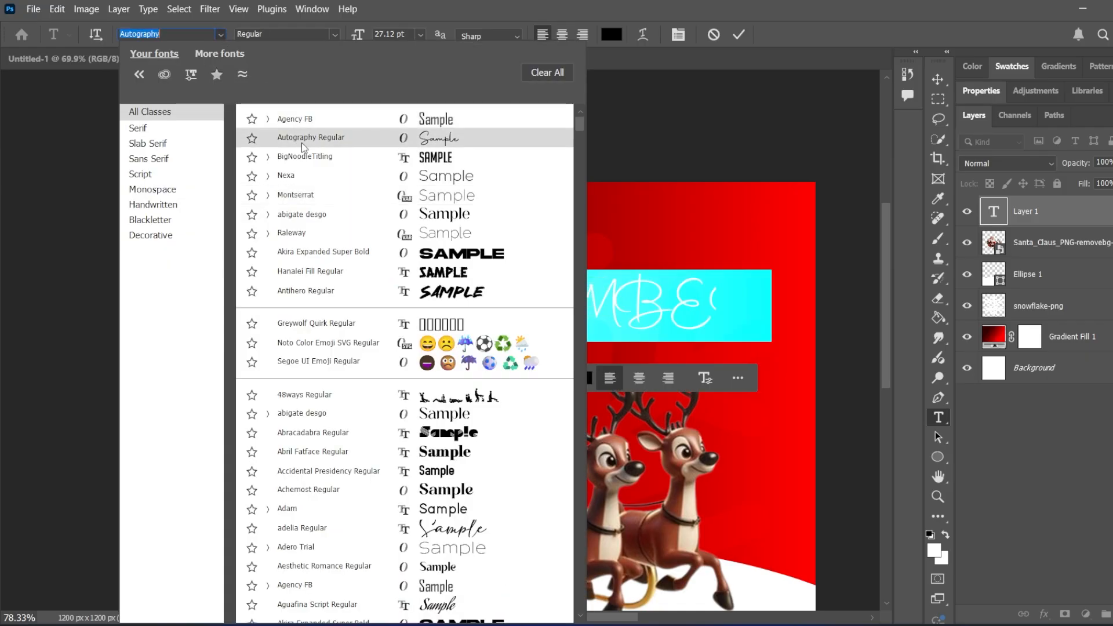
pyautogui.click(308, 120)
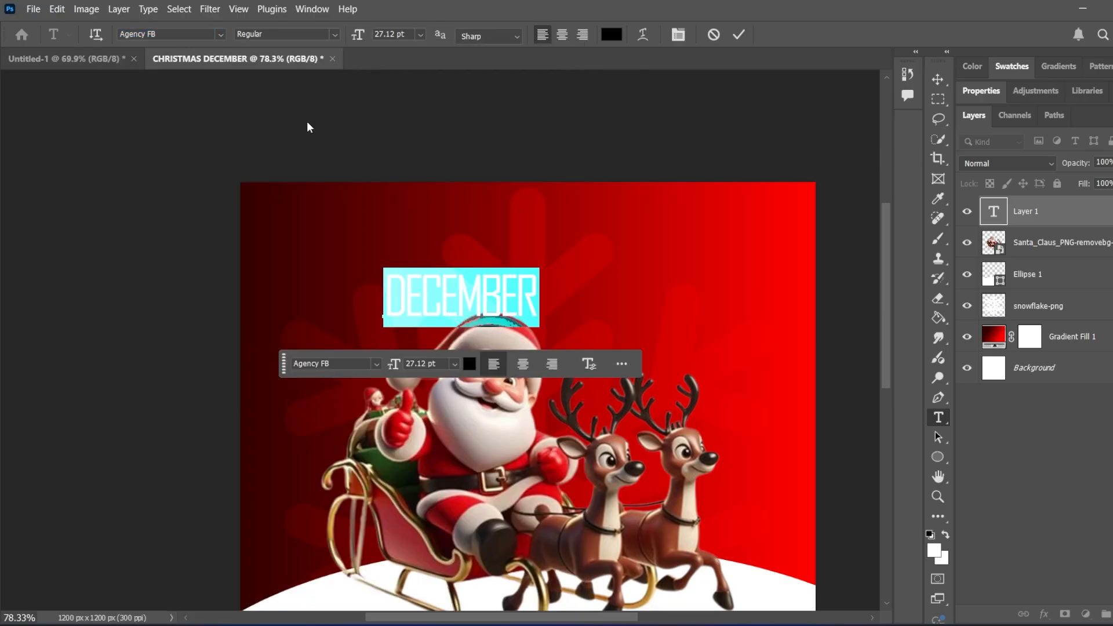
pyautogui.click(332, 34)
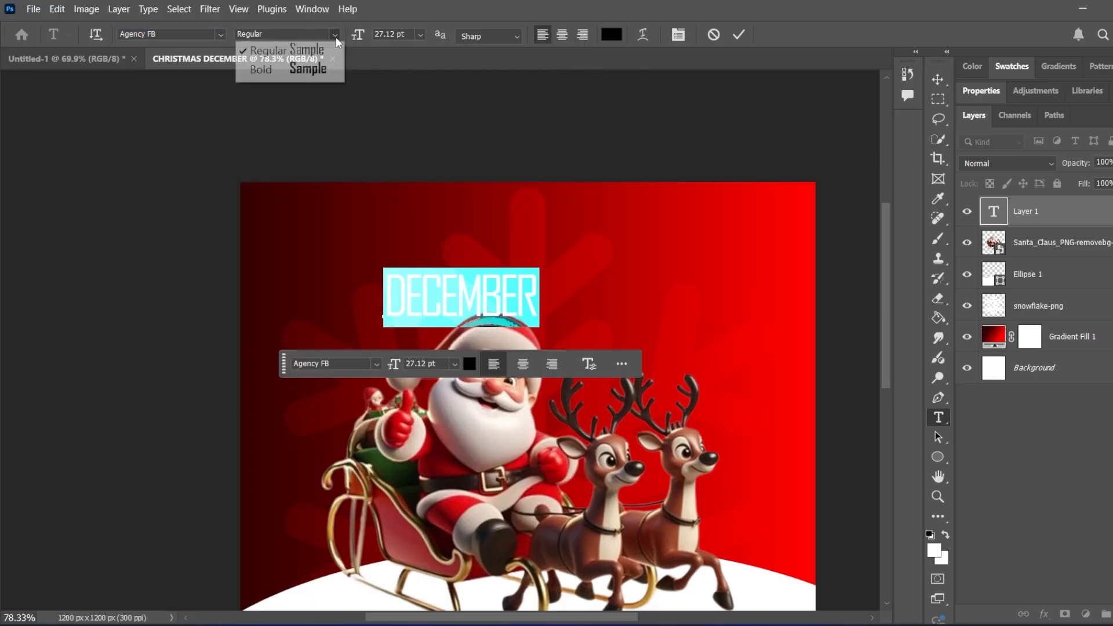
pyautogui.click(307, 71)
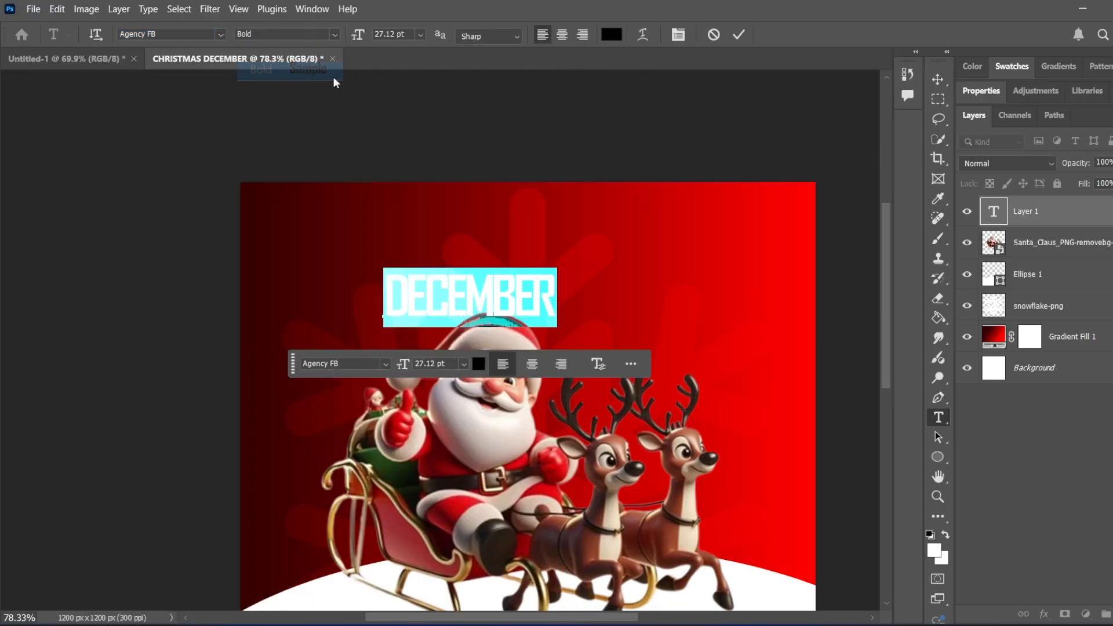
pyautogui.click(419, 35)
pyautogui.click(406, 236)
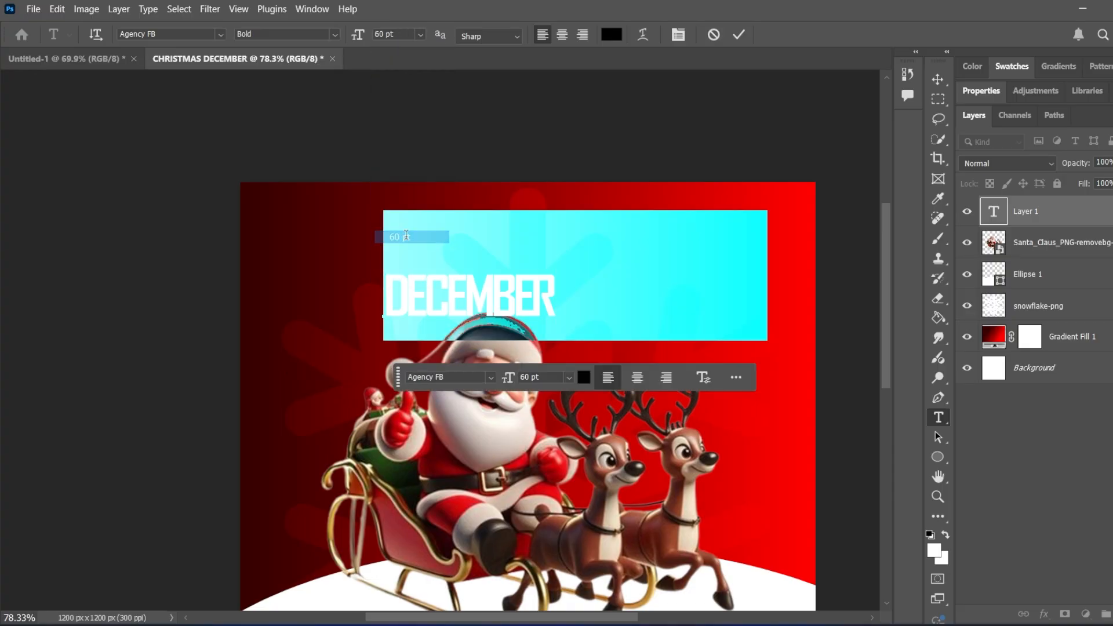
pyautogui.click(739, 36)
pyautogui.scroll(-3, 572, 181)
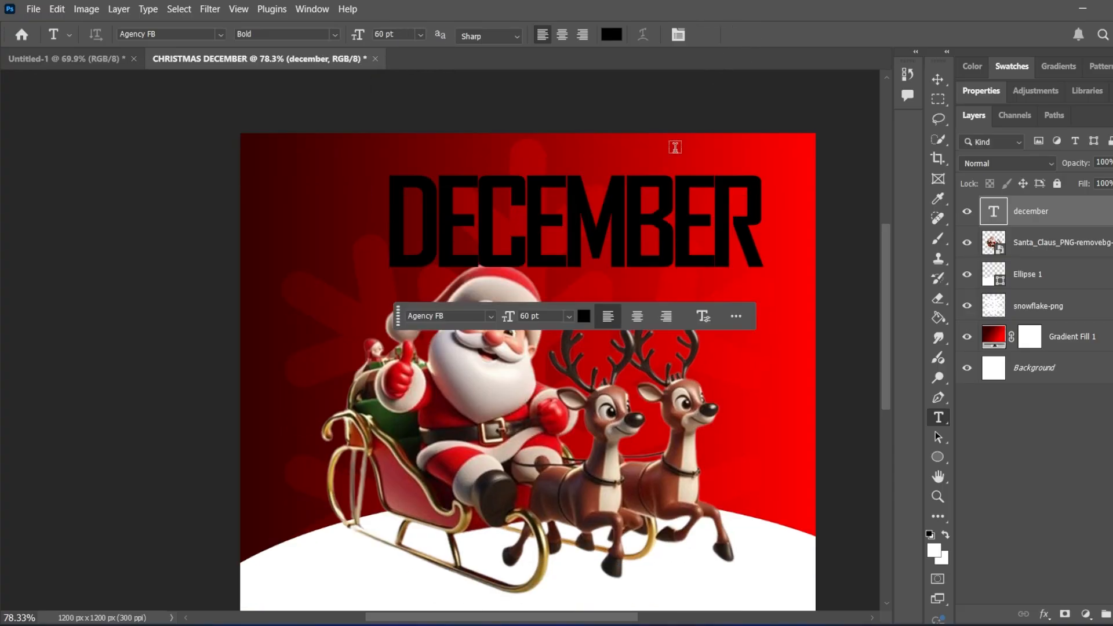
# Step: Recolor the DECEMBER heading text white (ffffff) and commit the change
pyautogui.doubleClick(571, 181)
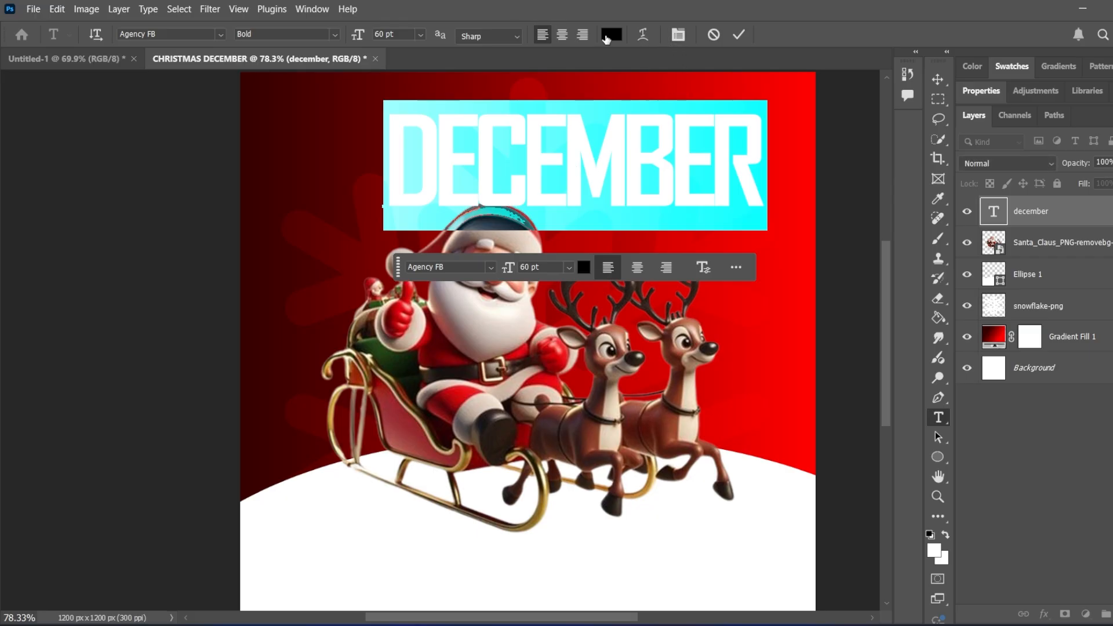
pyautogui.click(611, 35)
pyautogui.moveTo(791, 335)
pyautogui.mouseDown()
pyautogui.moveTo(802, 375)
pyautogui.moveTo(760, 328)
pyautogui.mouseUp()
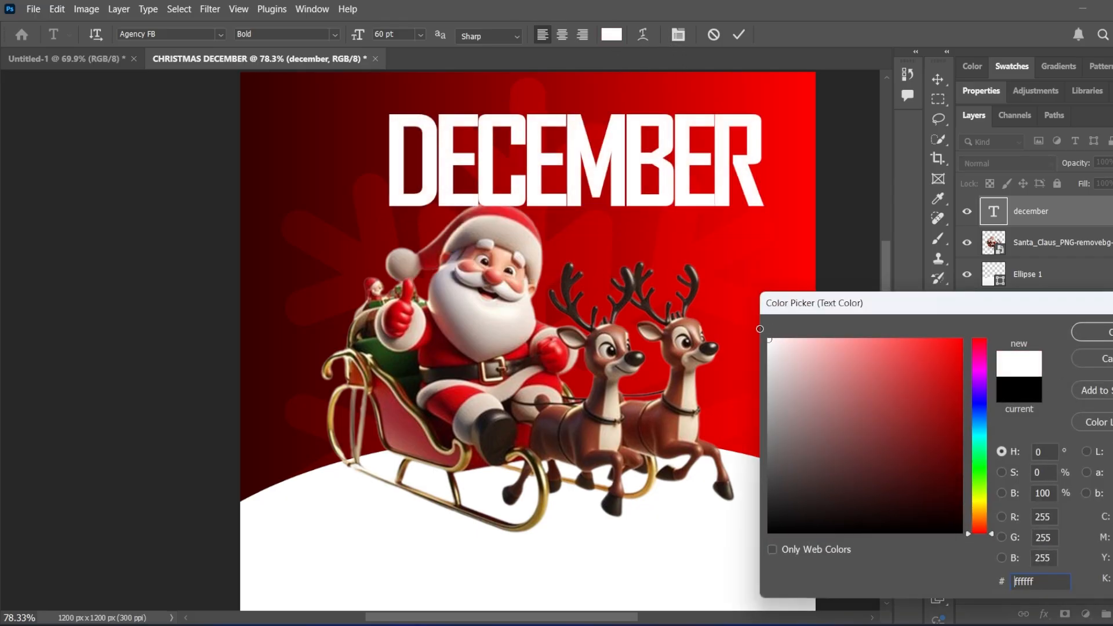
pyautogui.click(1102, 338)
pyautogui.click(737, 35)
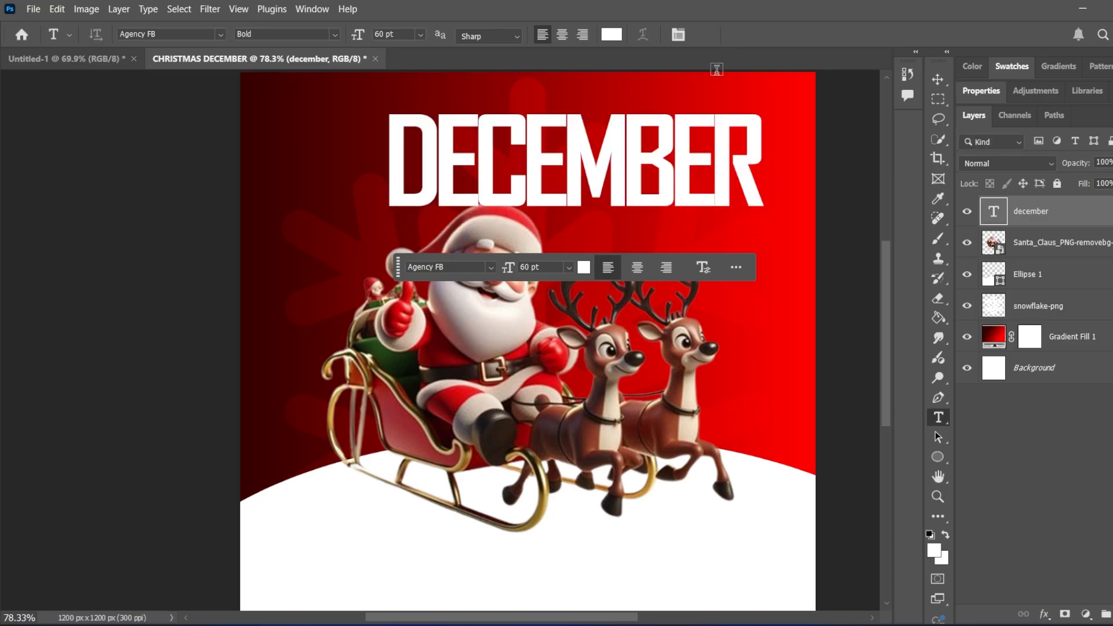
# Step: Move the Santa sleigh image slightly lower on the snowy hill
pyautogui.scroll(3, 613, 290)
pyautogui.click(938, 79)
pyautogui.scroll(-3, 590, 371)
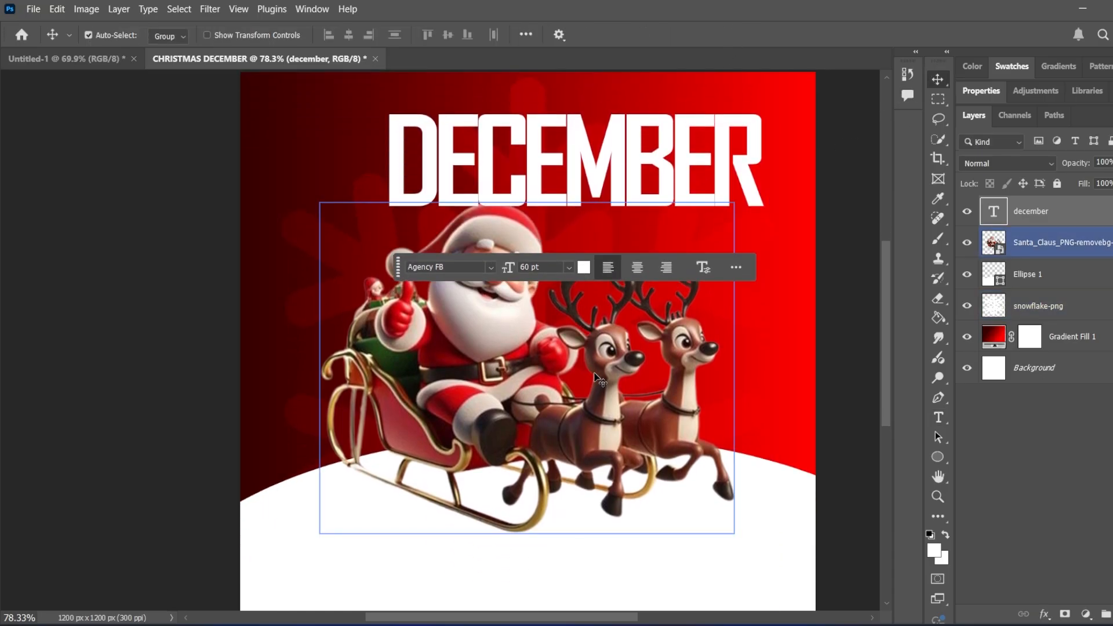
pyautogui.moveTo(591, 371); pyautogui.dragTo(596, 406)
pyautogui.click(597, 273)
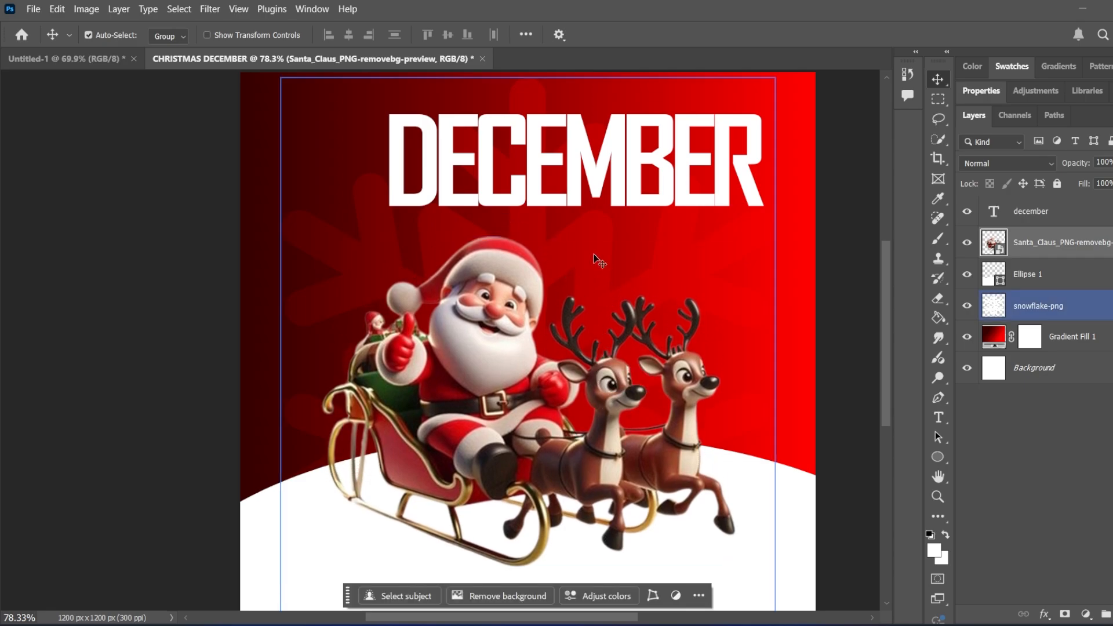
# Step: Lower the DECEMBER heading so it overlaps Santa's hat and place its layer beneath the Santa image layer
pyautogui.moveTo(614, 188); pyautogui.dragTo(581, 252)
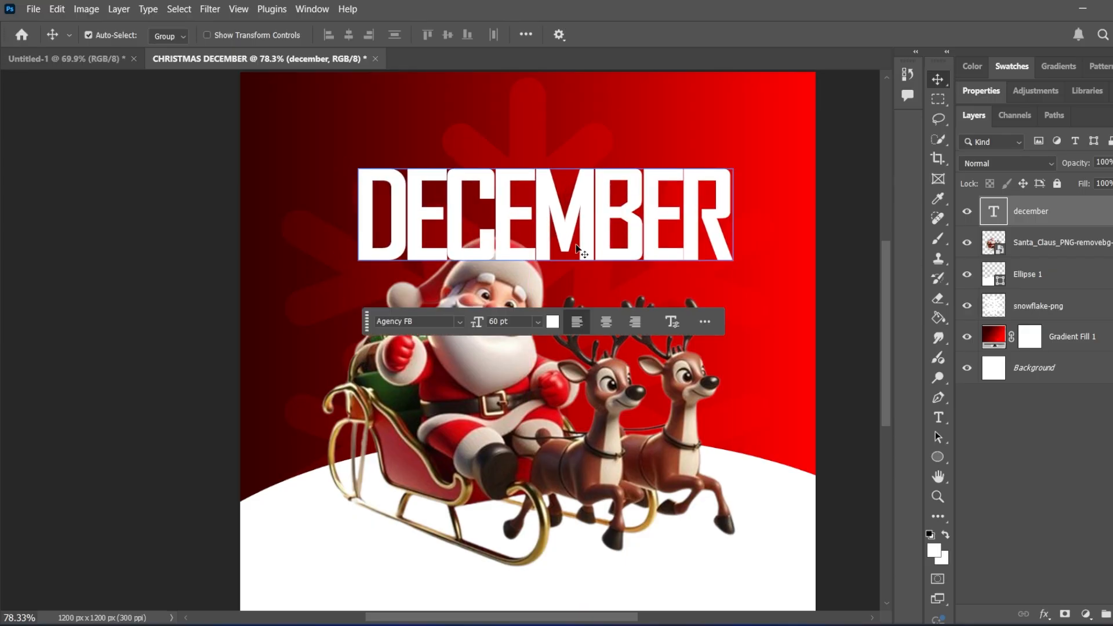
pyautogui.click(1036, 243)
pyautogui.click(1047, 214)
pyautogui.moveTo(1046, 215); pyautogui.dragTo(1053, 249)
pyautogui.moveTo(650, 223); pyautogui.dragTo(647, 242)
pyautogui.click(658, 168)
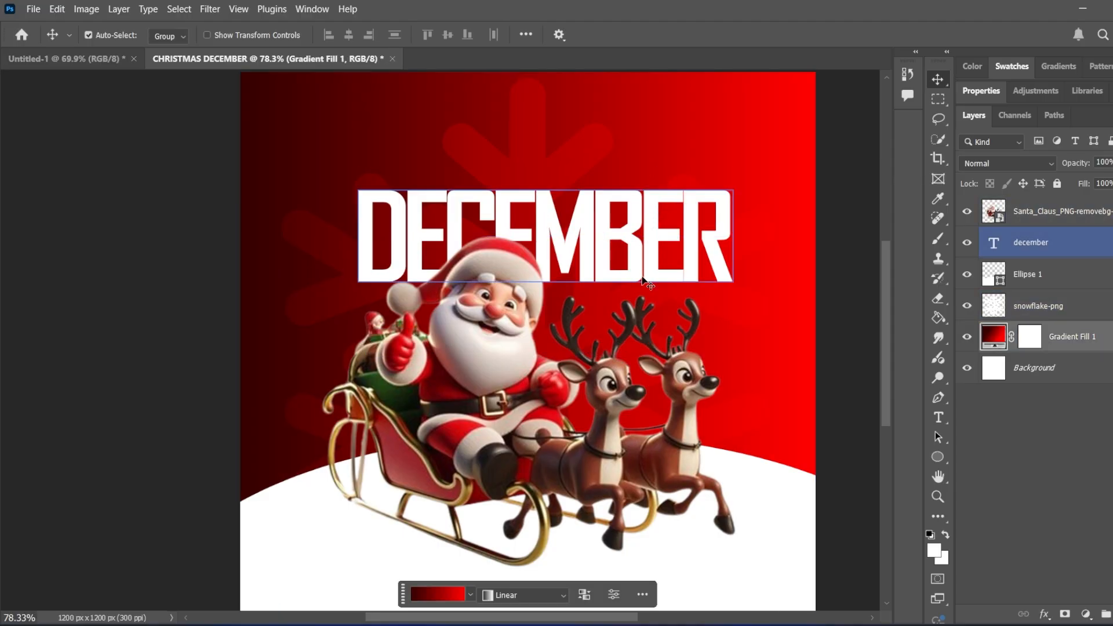
# Step: Add the text CONTACT in black (000000) on the white hill and place its layer just above Ellipse 1
pyautogui.scroll(-3, 643, 281)
pyautogui.scroll(-1, 643, 281)
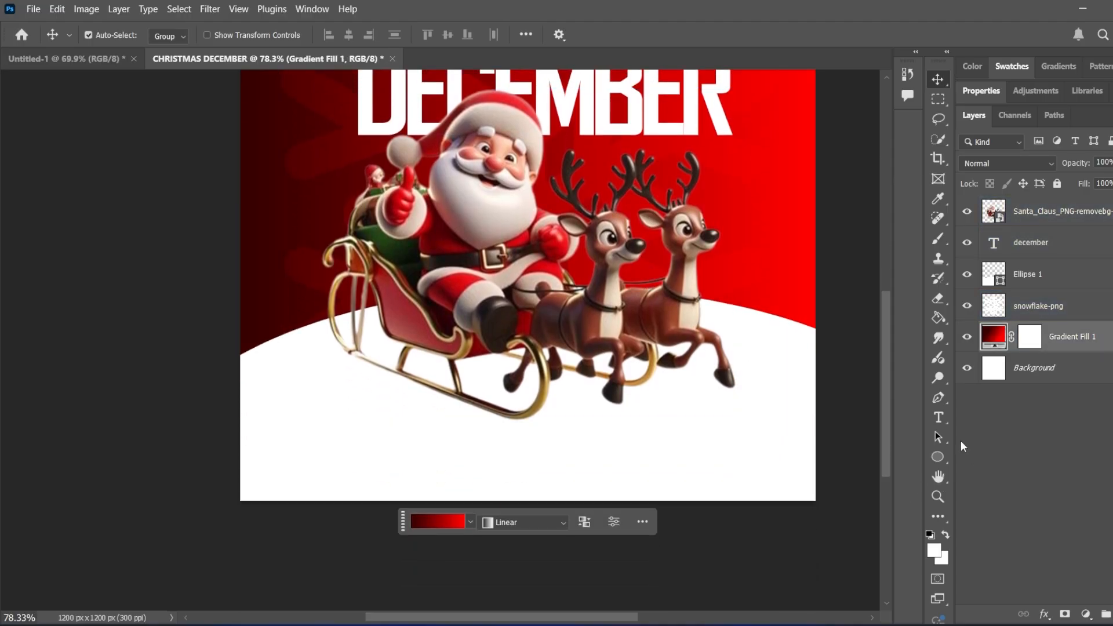
pyautogui.click(939, 418)
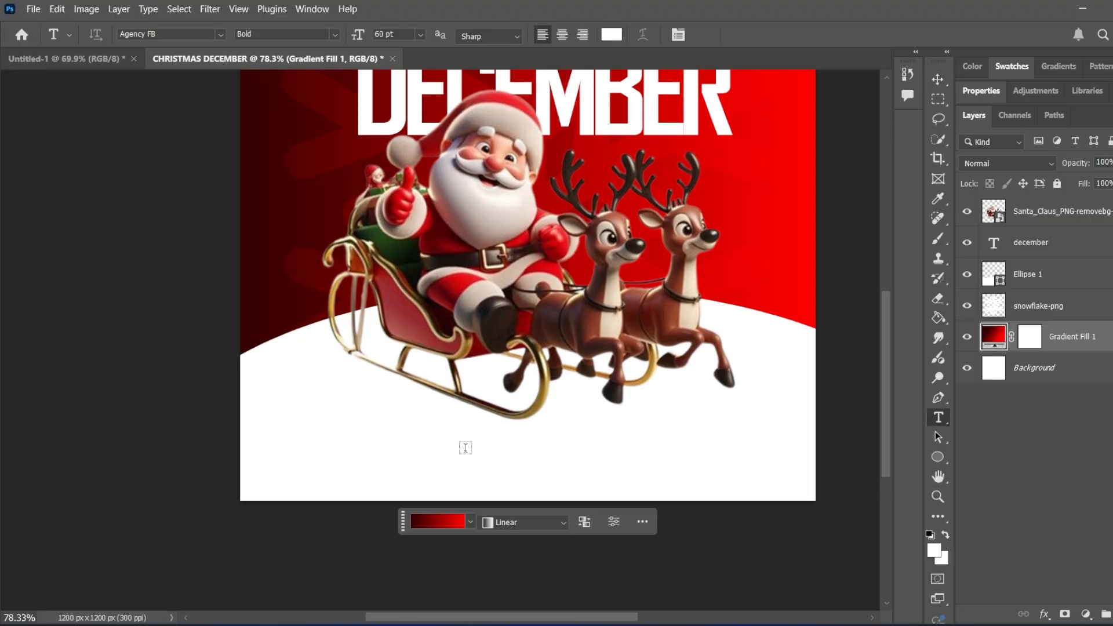
pyautogui.click(465, 448)
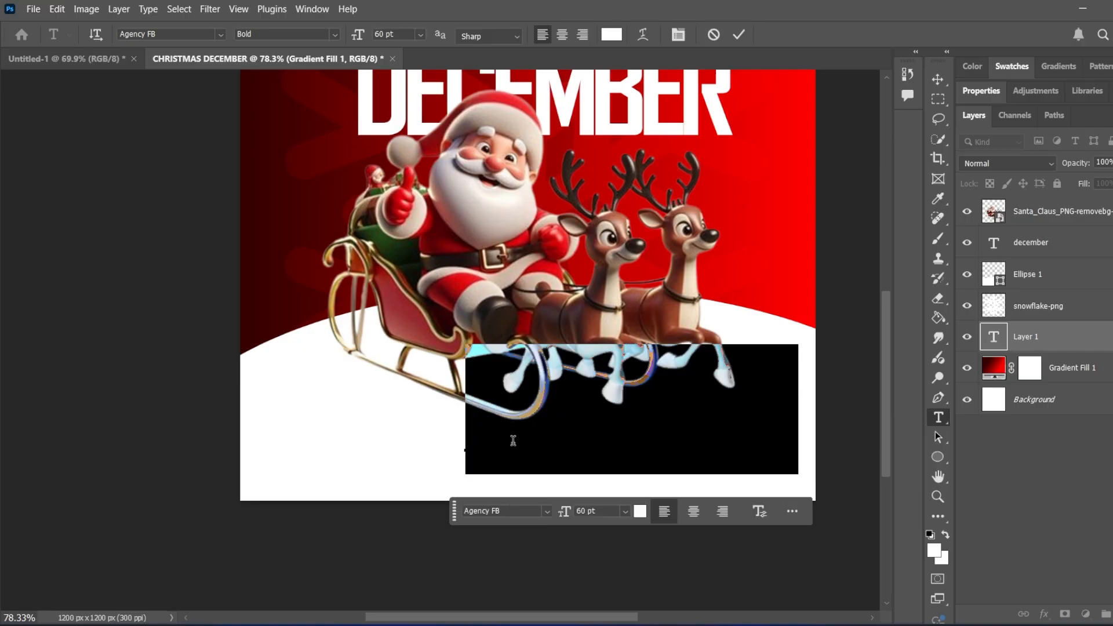
pyautogui.click(611, 35)
pyautogui.write('000000')
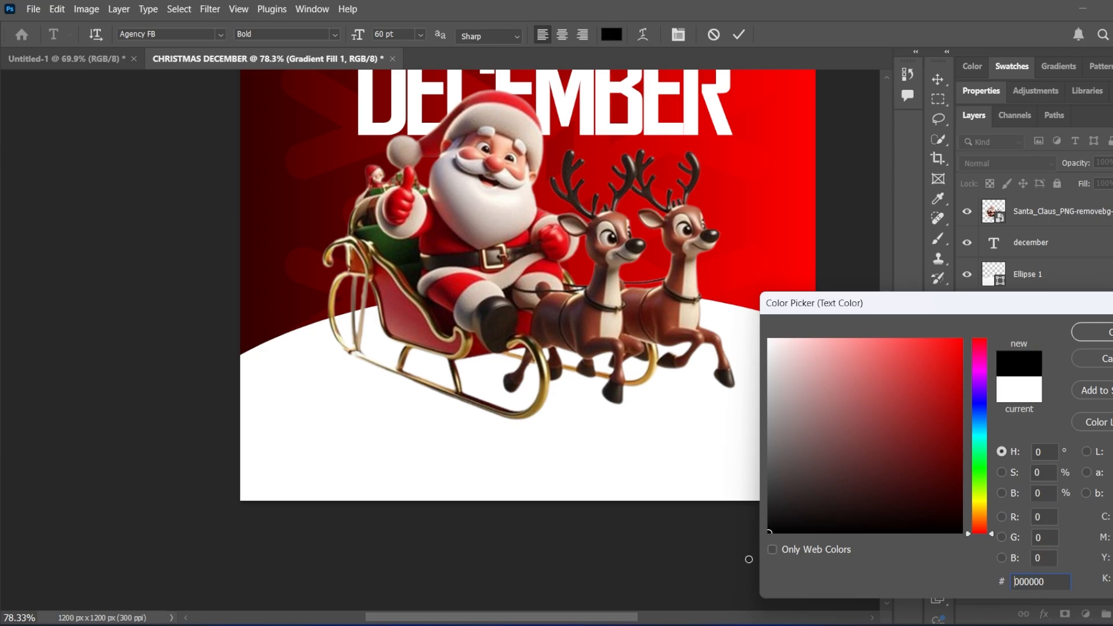
pyautogui.click(1089, 335)
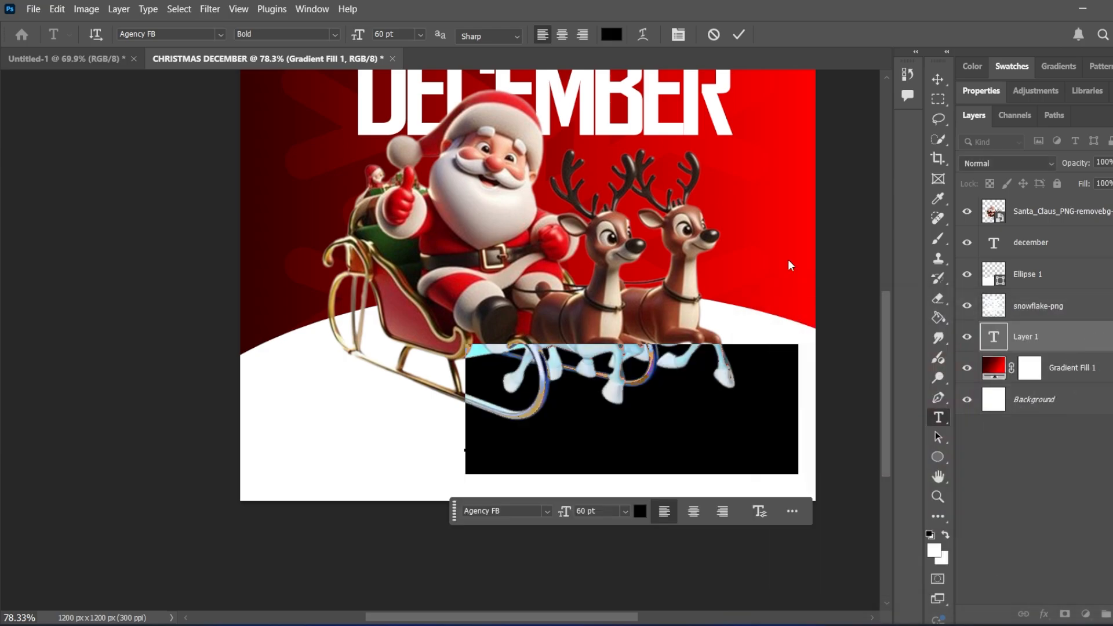
pyautogui.click(738, 35)
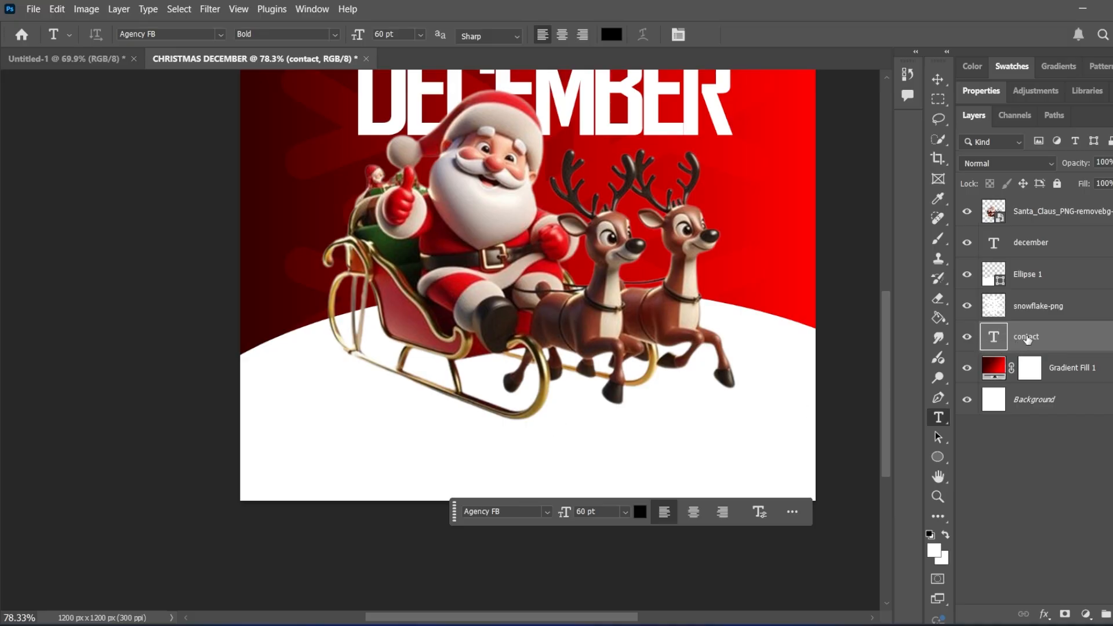
pyautogui.moveTo(1039, 339); pyautogui.dragTo(1042, 270)
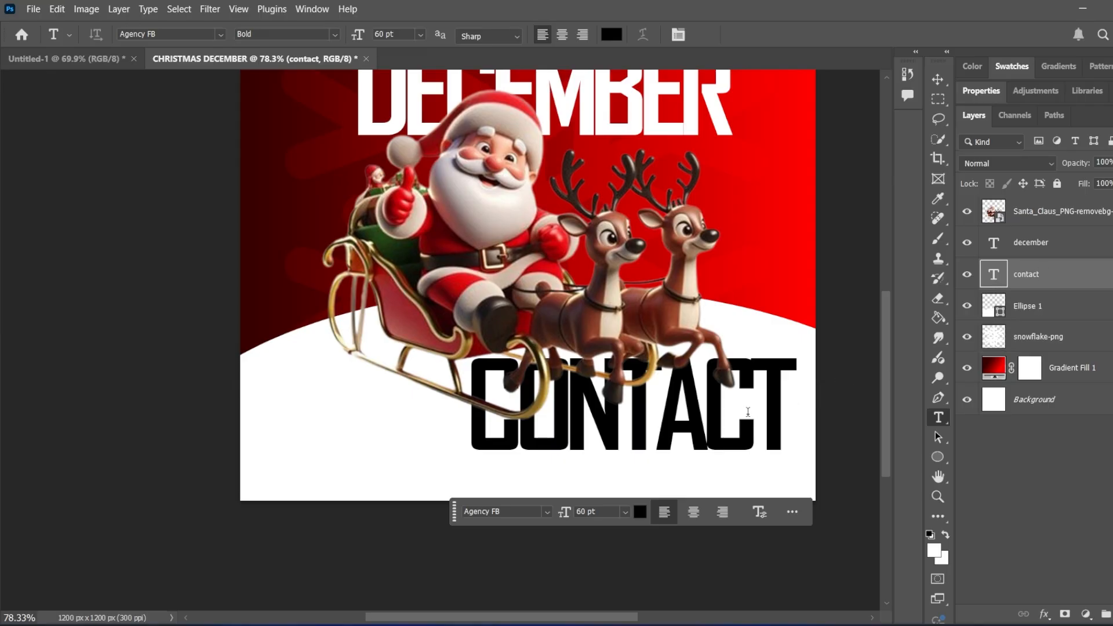
# Step: Reduce the CONTACT text to 11 pt and shift it right beneath the sleigh
pyautogui.doubleClick(711, 423)
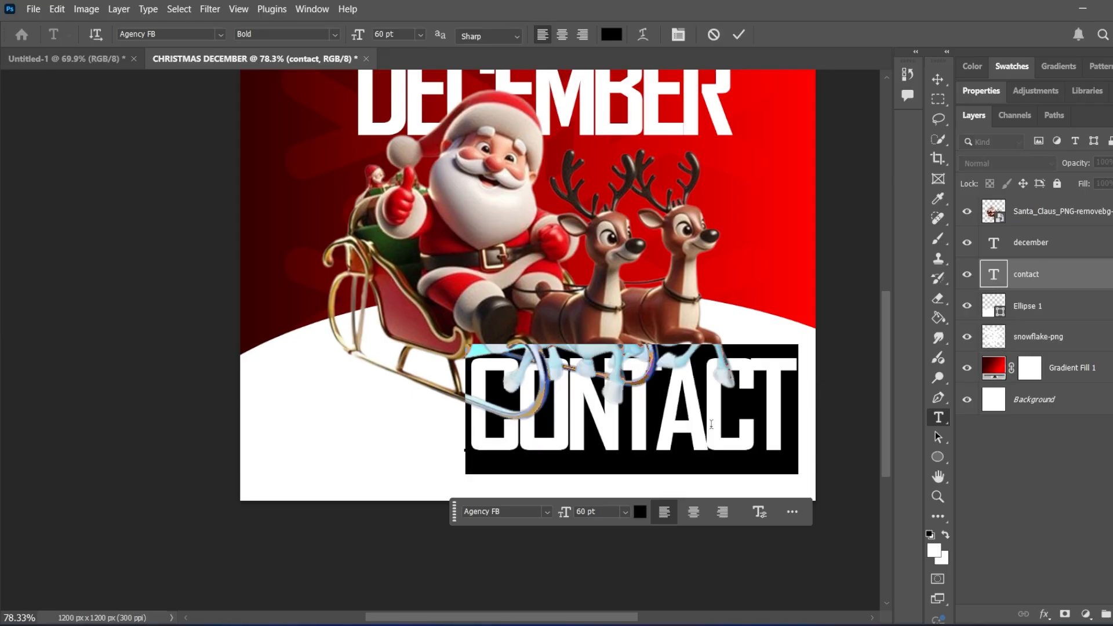
pyautogui.click(421, 36)
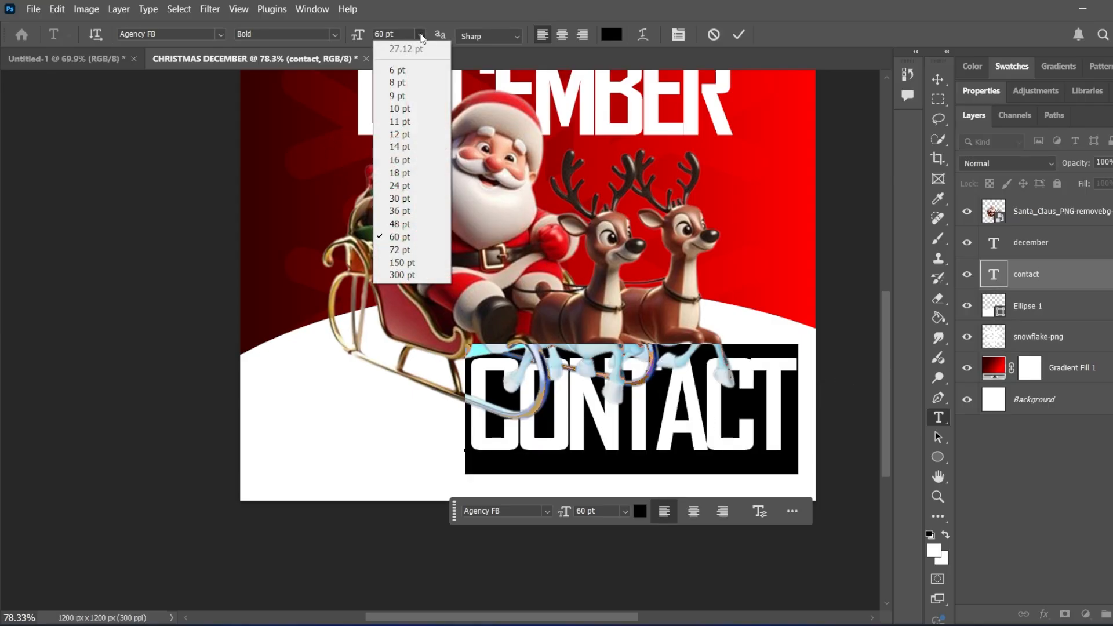
pyautogui.click(397, 96)
pyautogui.click(421, 33)
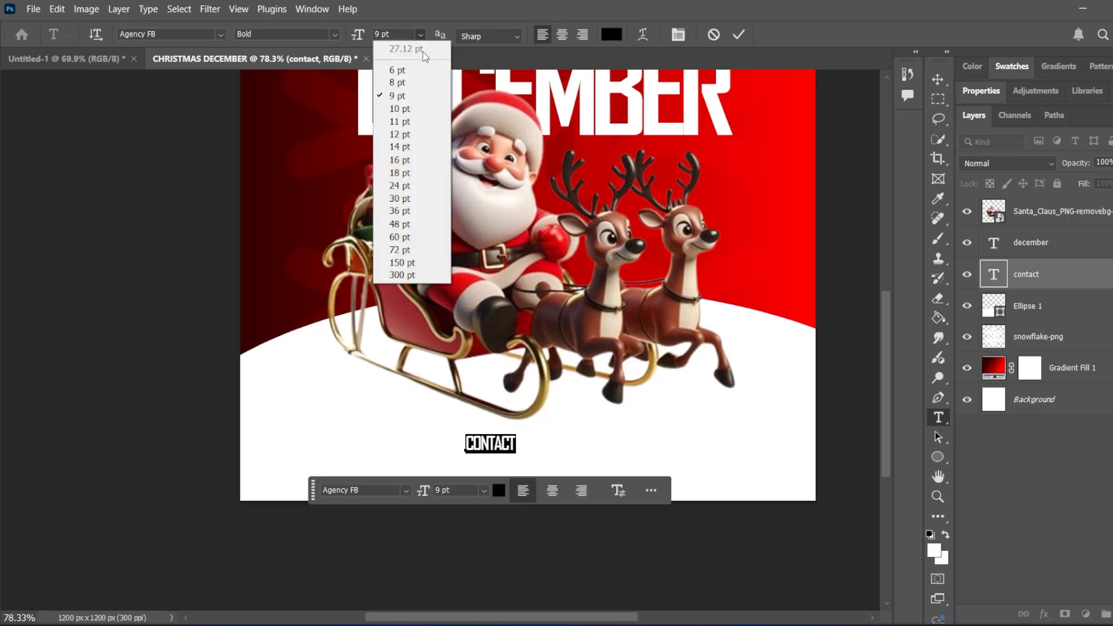
pyautogui.click(397, 120)
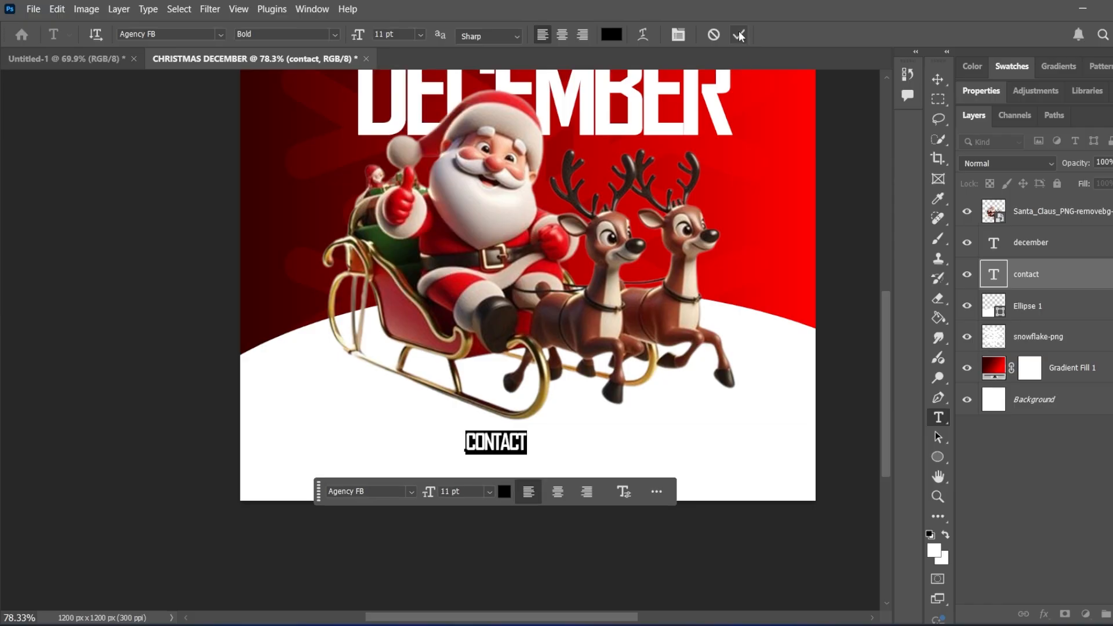
pyautogui.click(738, 35)
pyautogui.click(937, 80)
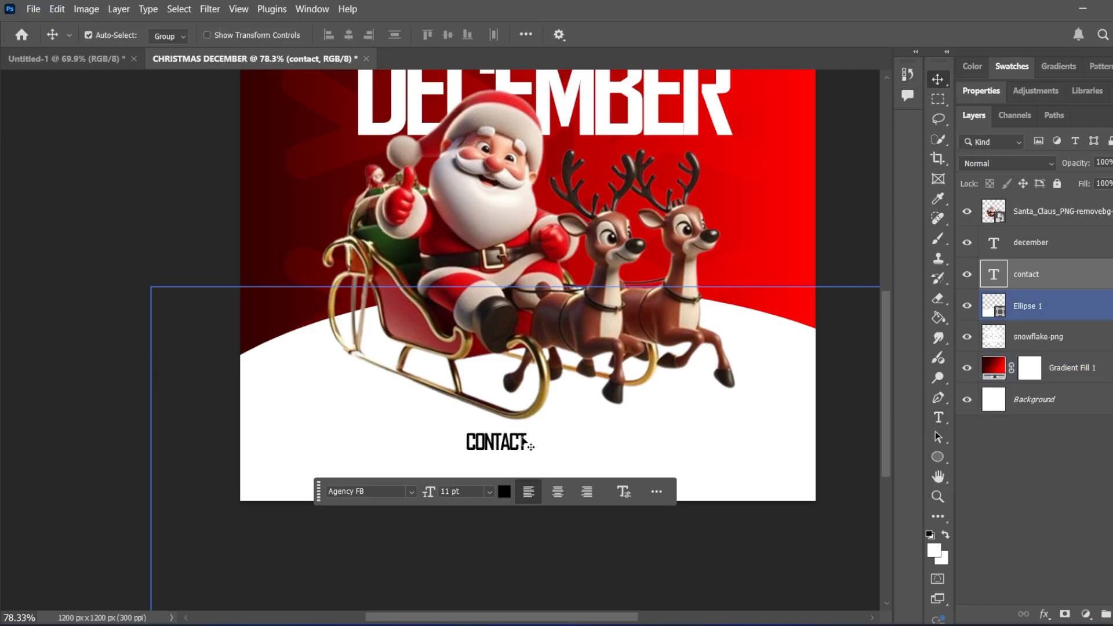
pyautogui.moveTo(518, 444); pyautogui.dragTo(554, 444)
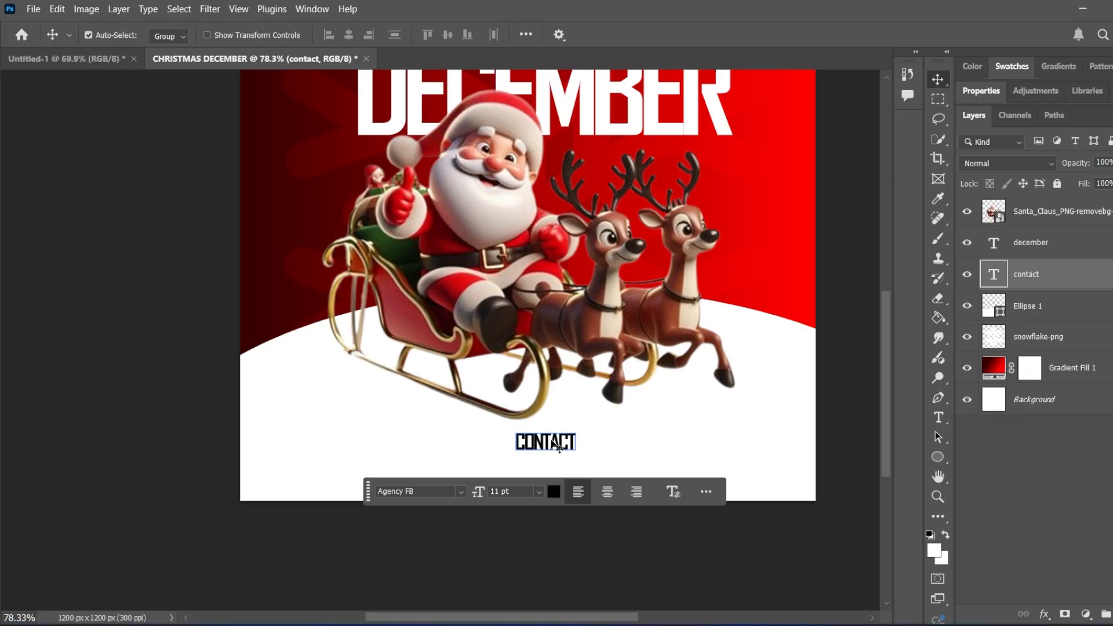
# Step: Add a placeholder phone number made of zeros in a new text line under CONTACT and select all of it
pyautogui.click(938, 417)
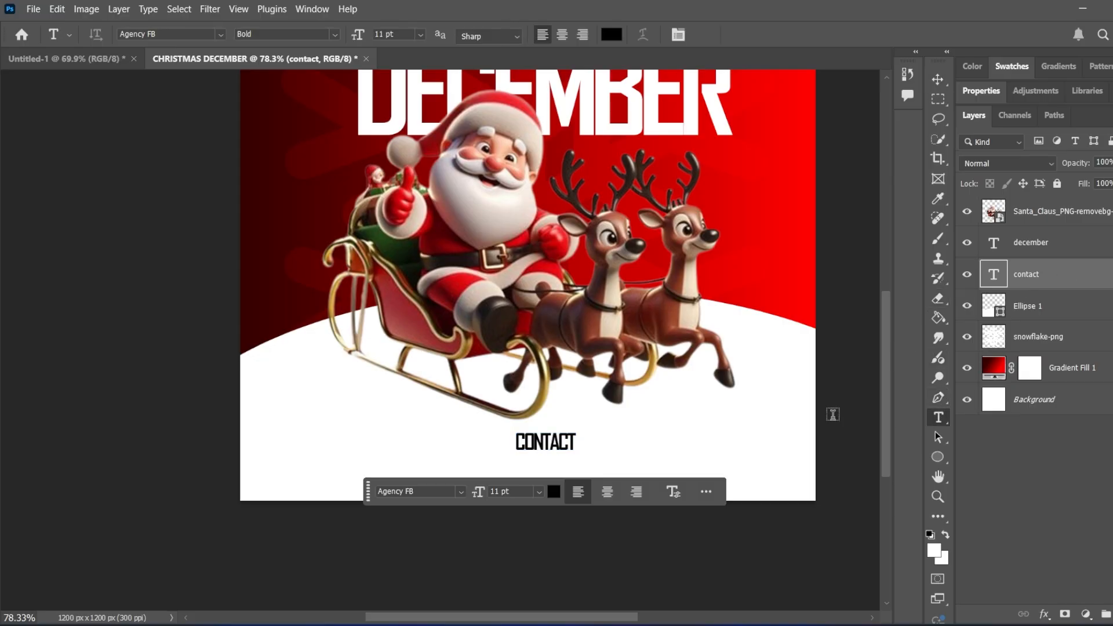
pyautogui.click(452, 469)
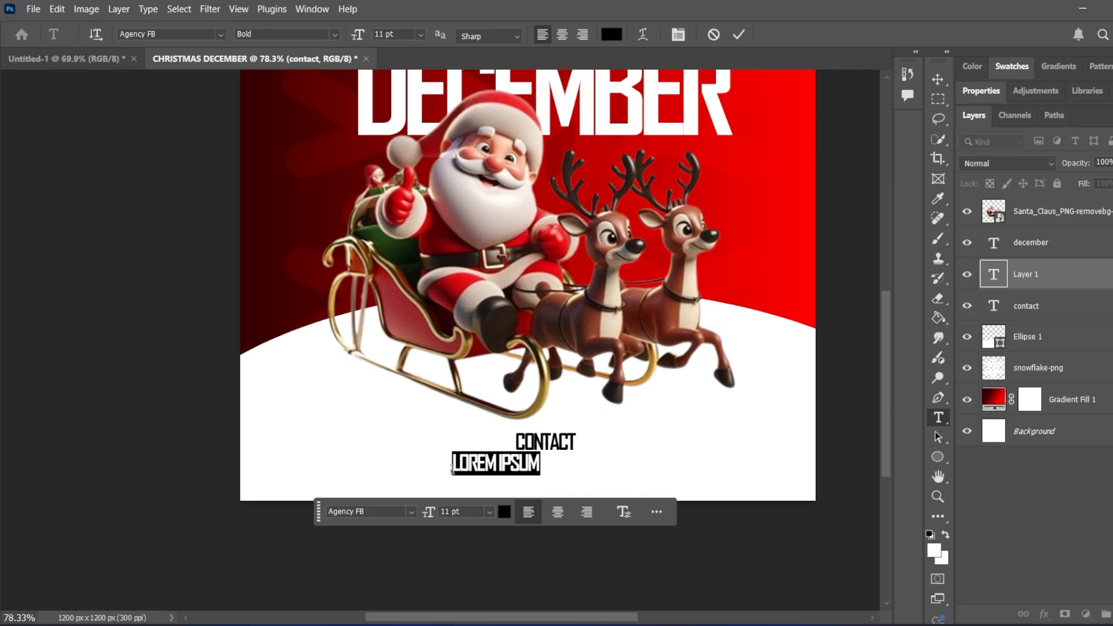
pyautogui.write('00000000')
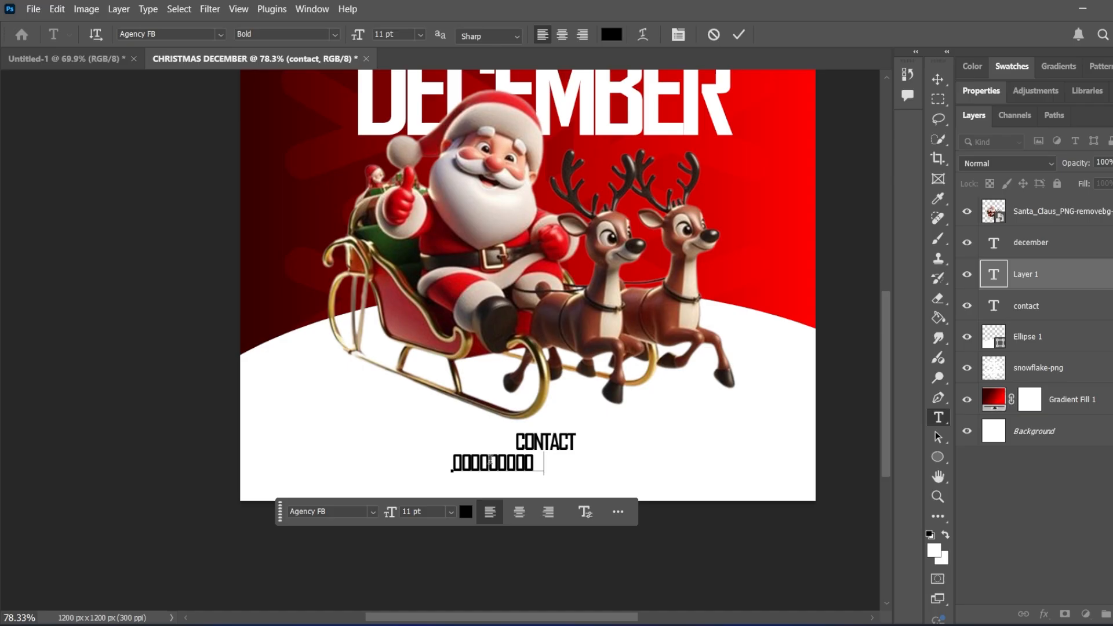
pyautogui.write('00')
pyautogui.hotkey('ctrl', 'a')
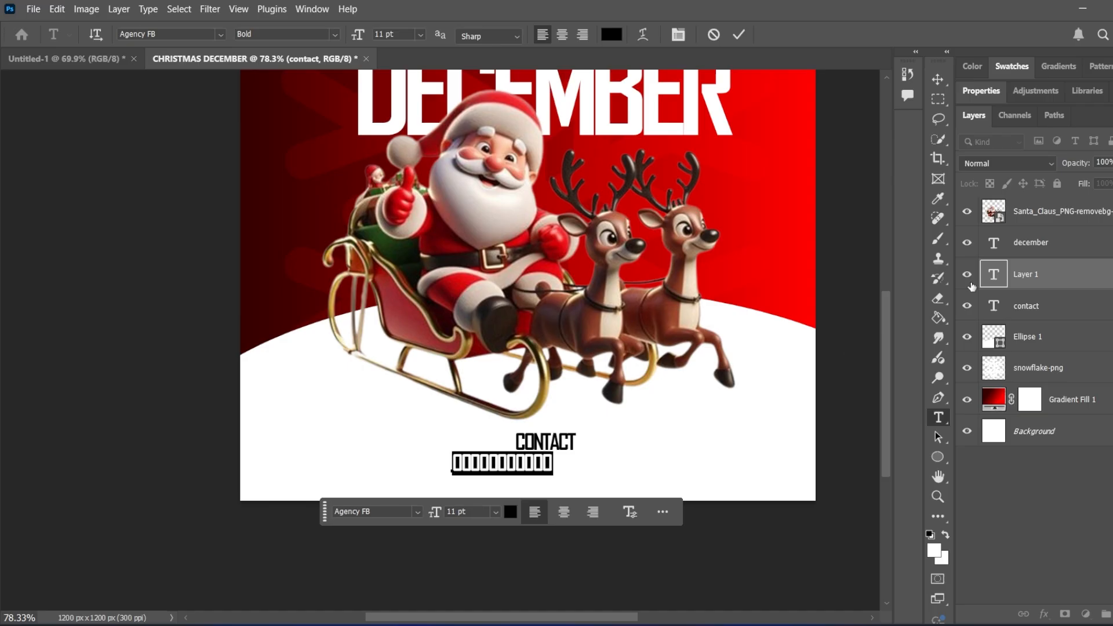
# Step: Set the placeholder number's tracking to 0, commit it and move the line to the right under CONTACT
pyautogui.click(979, 91)
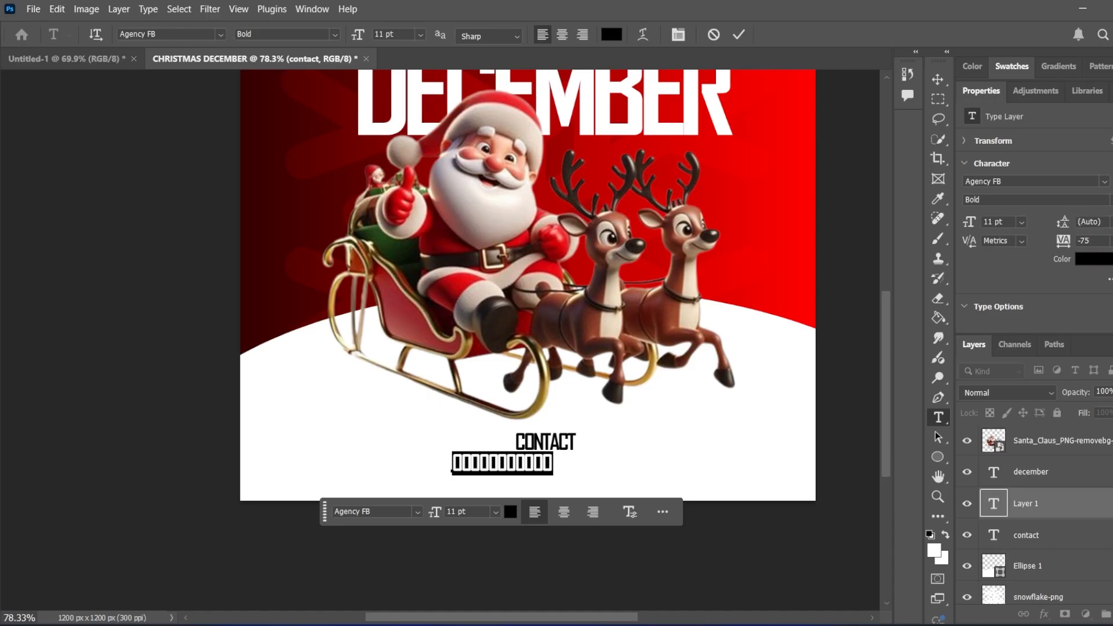
pyautogui.click(1109, 241)
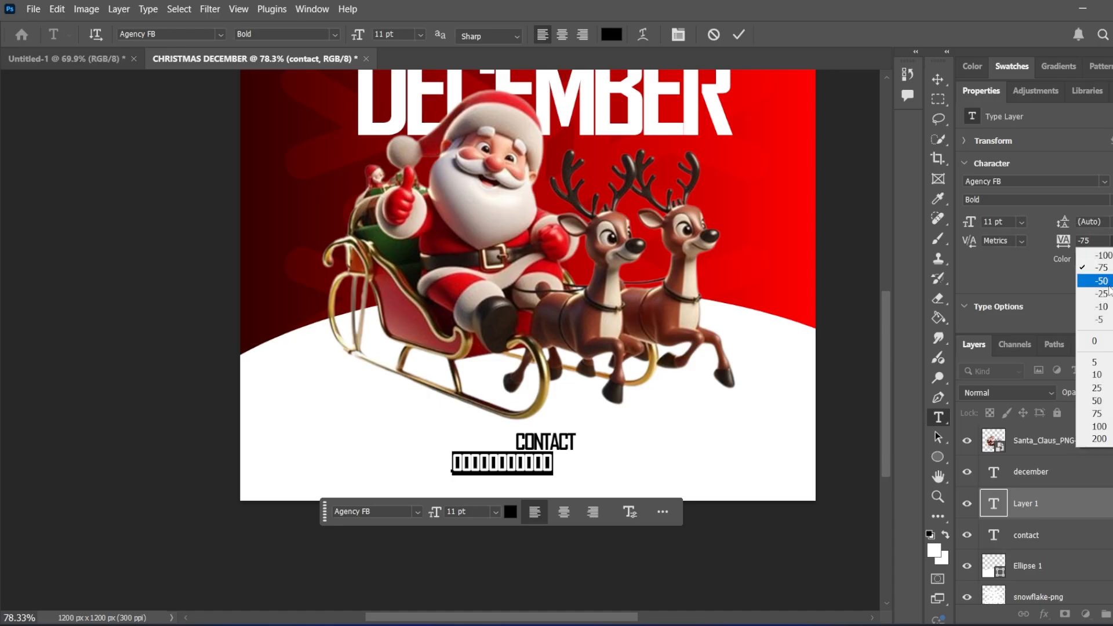
pyautogui.click(1095, 341)
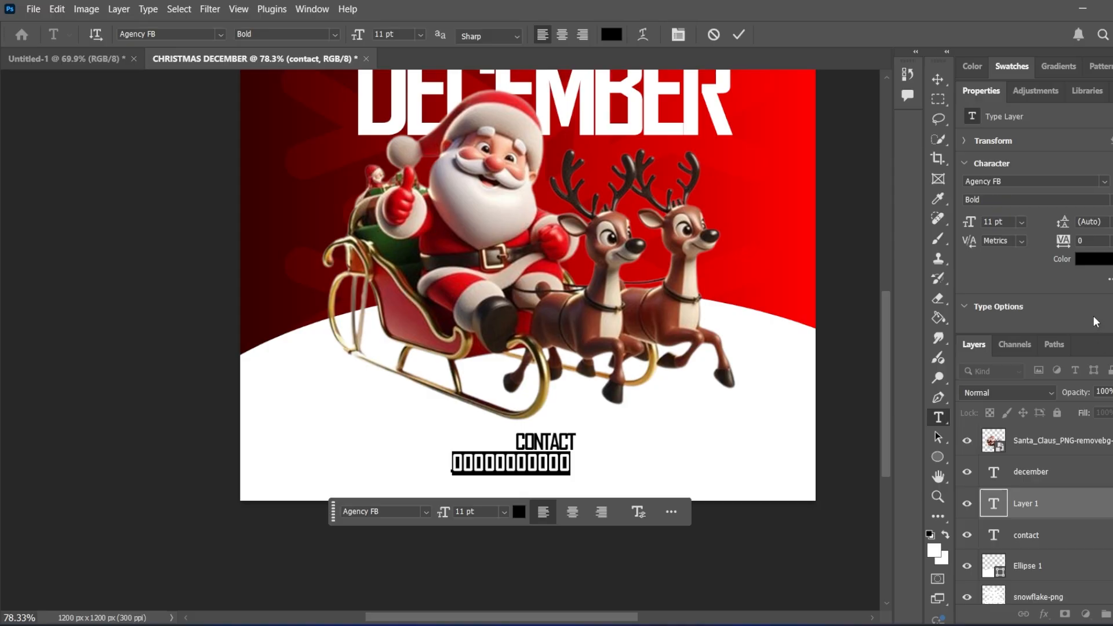
pyautogui.click(744, 35)
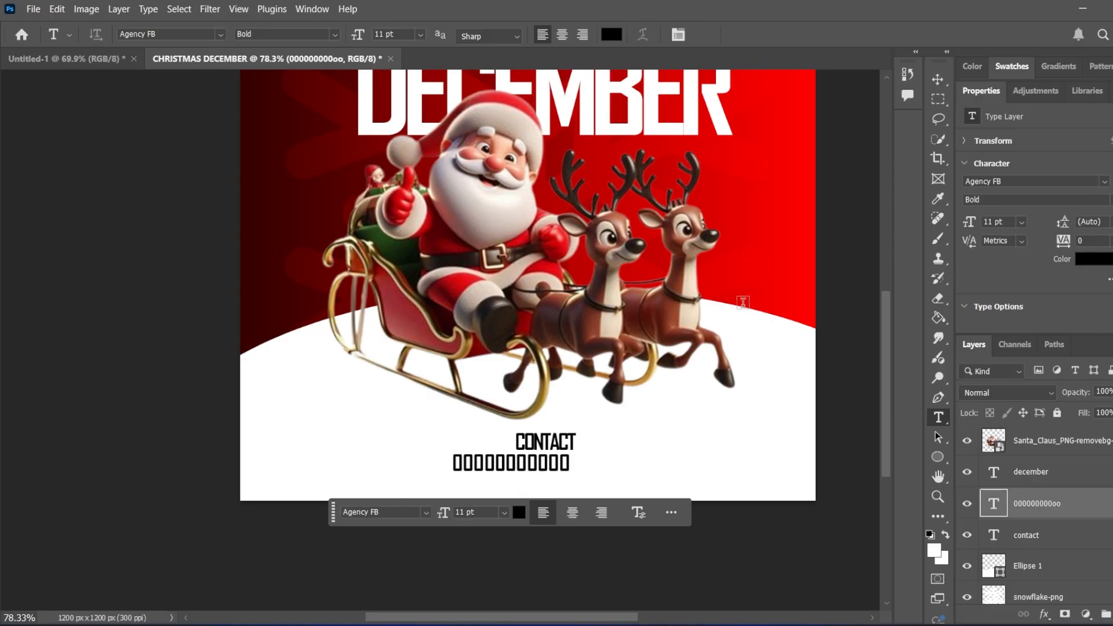
pyautogui.click(938, 80)
pyautogui.moveTo(497, 464); pyautogui.dragTo(567, 464)
# Step: Draw an unfilled rectangle about 245 x 58 px with a 4.68 px white stroke in the flyer's upper-right corner
pyautogui.scroll(5, 568, 470)
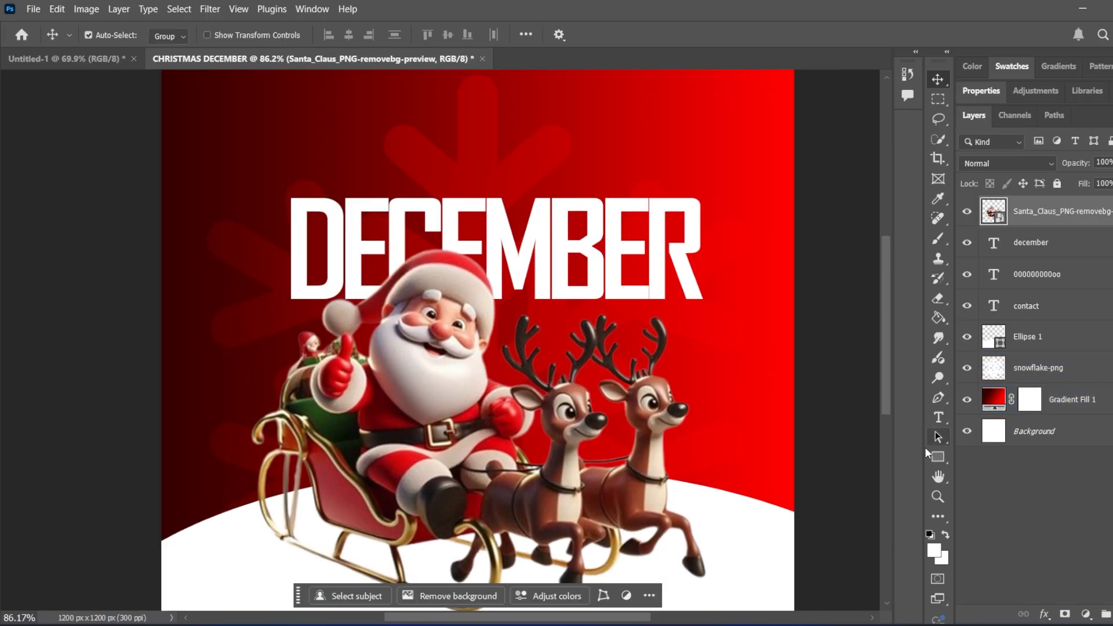
pyautogui.click(934, 458)
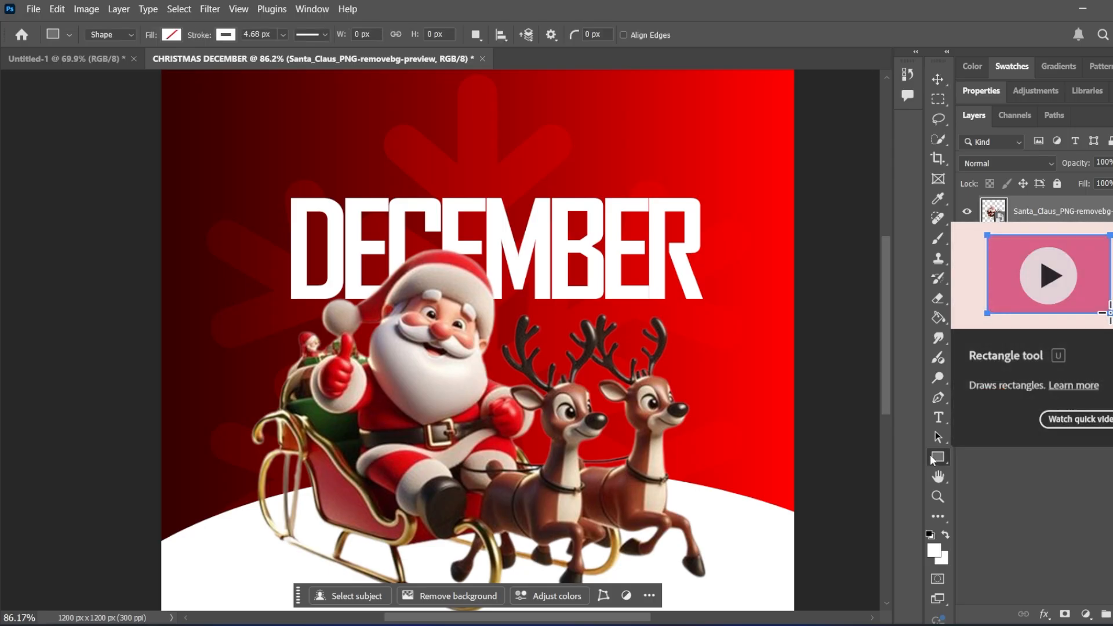
pyautogui.scroll(2, 662, 261)
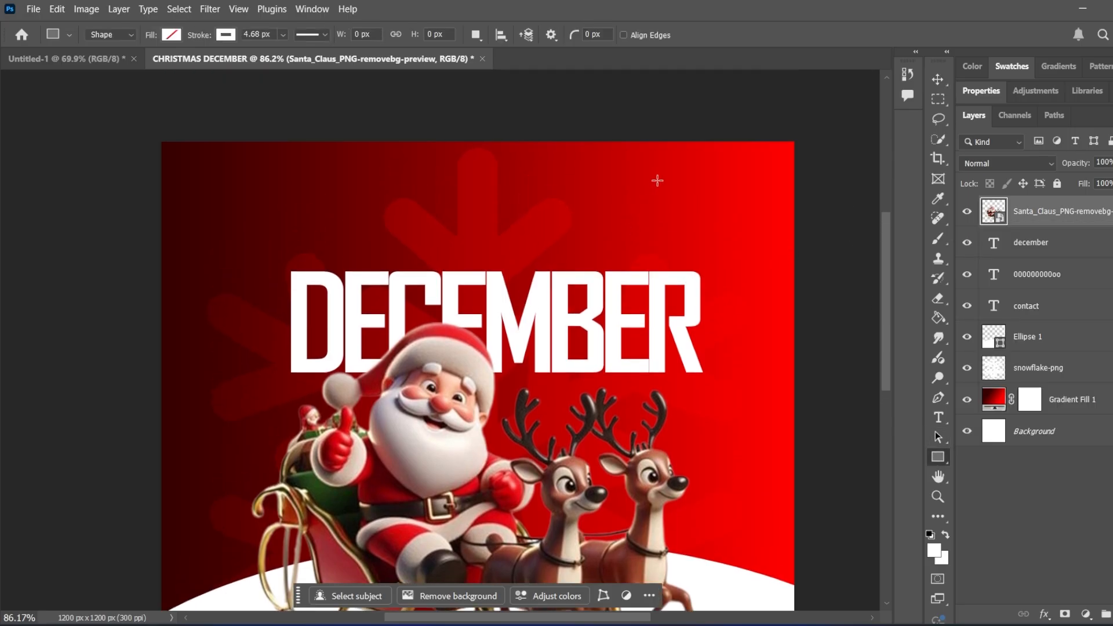
pyautogui.moveTo(621, 168); pyautogui.dragTo(750, 200)
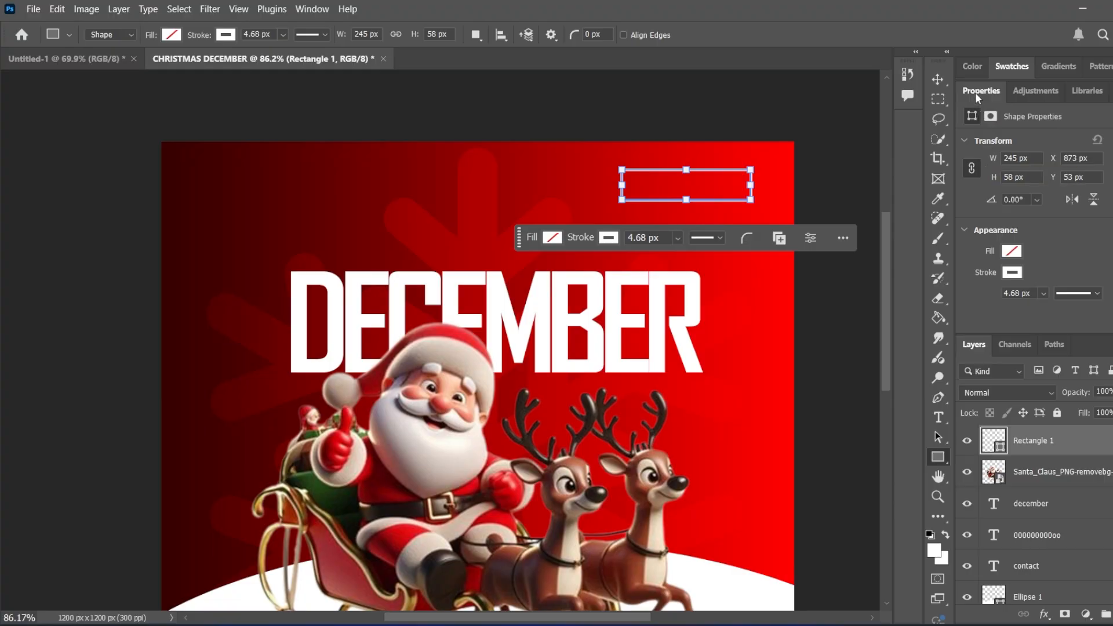
# Step: Round the rectangle's corners with radii of 40.48 px at the upper left and 17.52 px at the other three
pyautogui.scroll(-3, 1029, 242)
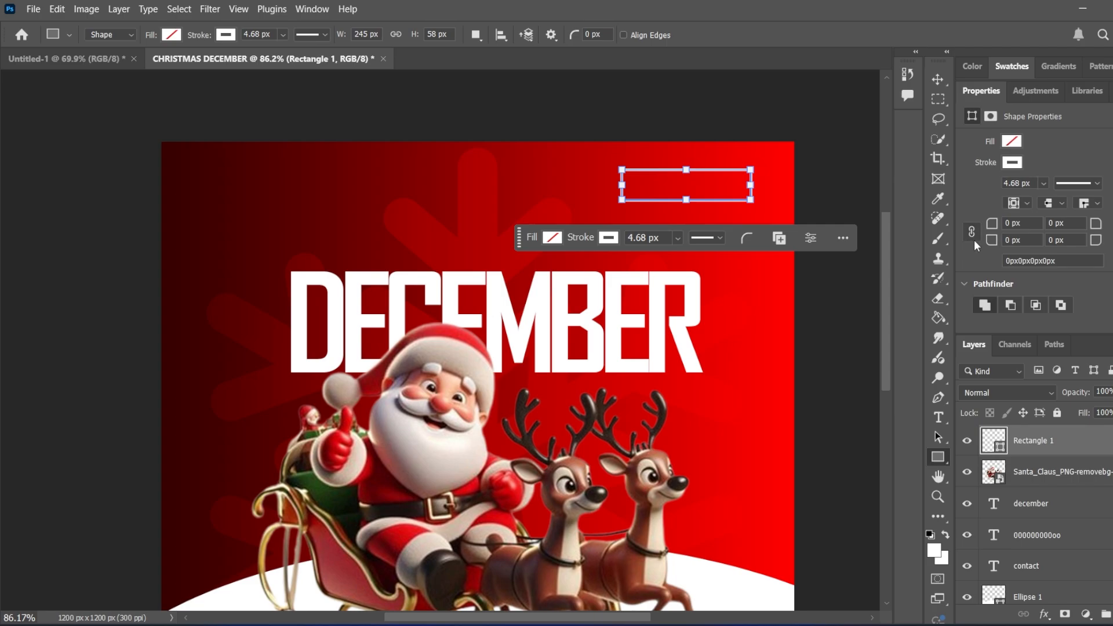
pyautogui.click(972, 231)
pyautogui.moveTo(989, 226); pyautogui.dragTo(1029, 234)
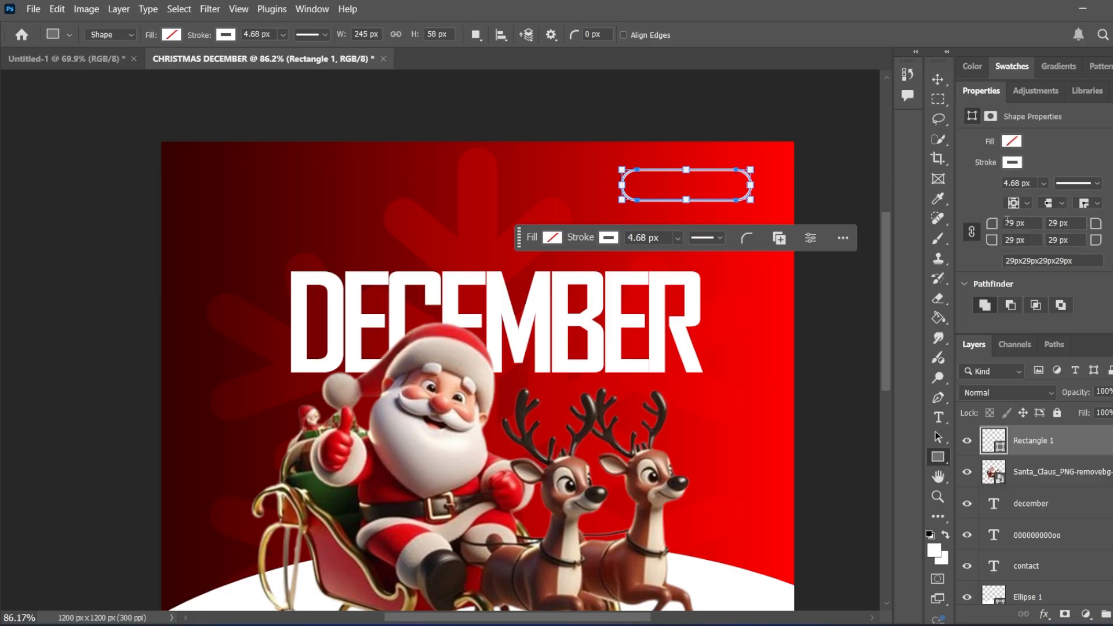
pyautogui.click(971, 232)
pyautogui.moveTo(992, 228)
pyautogui.mouseDown()
pyautogui.moveTo(963, 233)
pyautogui.moveTo(1042, 233)
pyautogui.moveTo(1006, 237)
pyautogui.mouseUp()
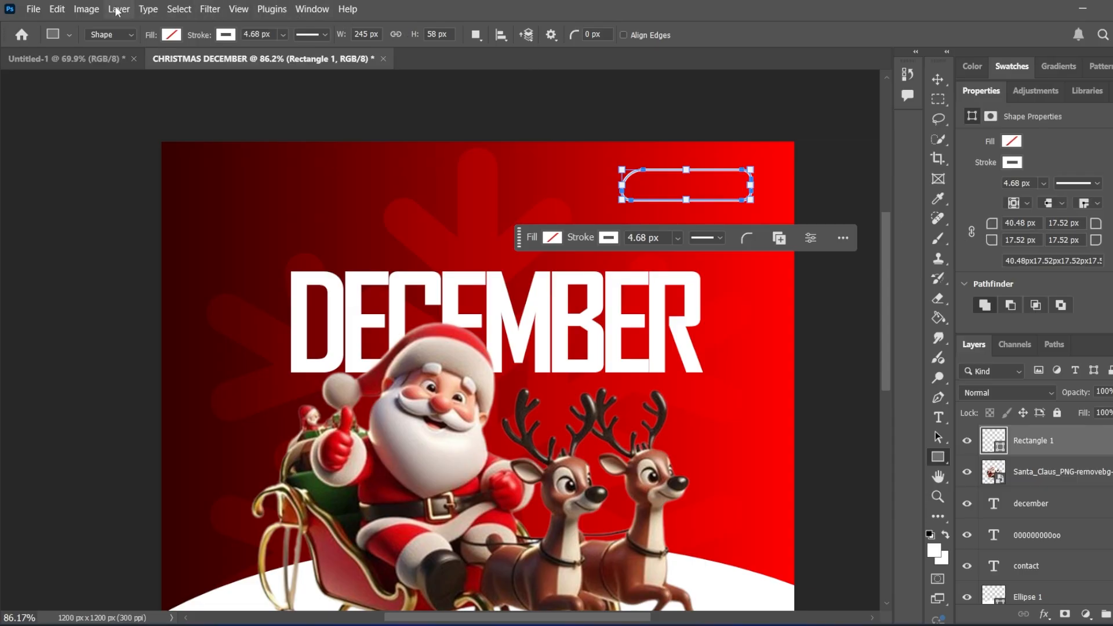
# Step: Undo the uneven corner rounding of the outline rectangle and link its four corner radii at 29 px
pyautogui.click(58, 9)
pyautogui.click(87, 9)
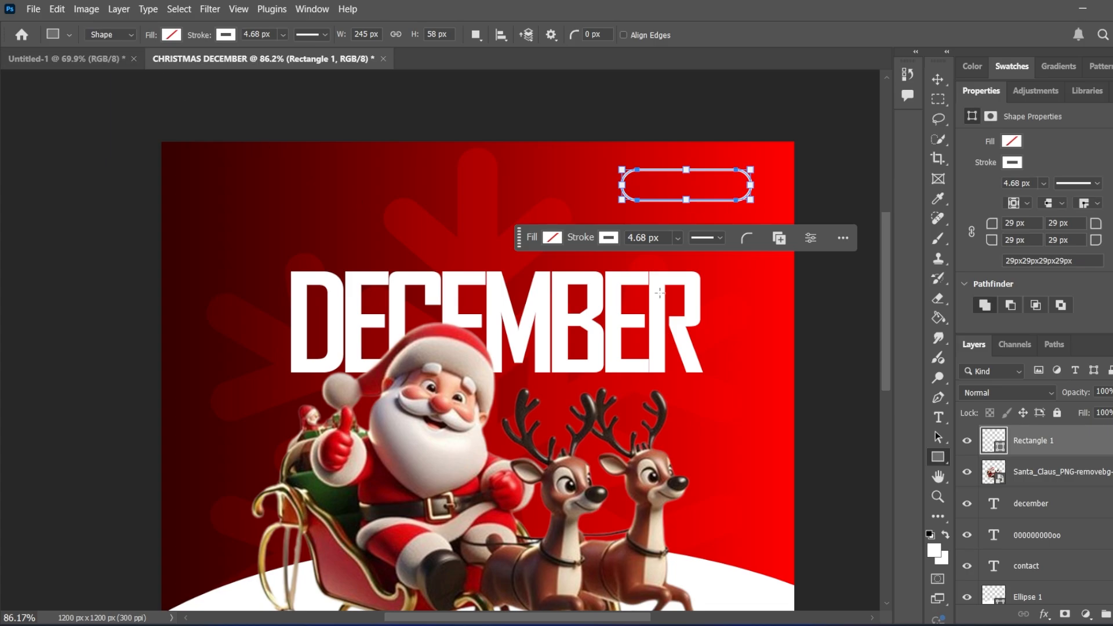
pyautogui.click(971, 236)
pyautogui.moveTo(992, 226); pyautogui.dragTo(1006, 230)
pyautogui.press('Escape')
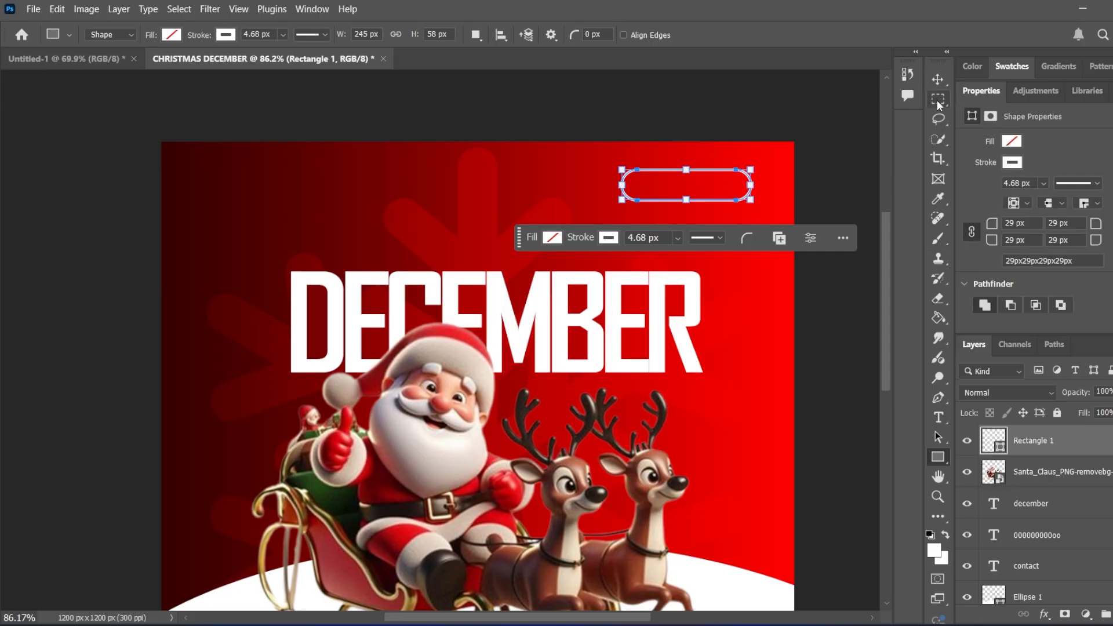
# Step: Move the rounded outline box slightly left to about X 816 px, Y 55 px
pyautogui.click(937, 79)
pyautogui.click(706, 174)
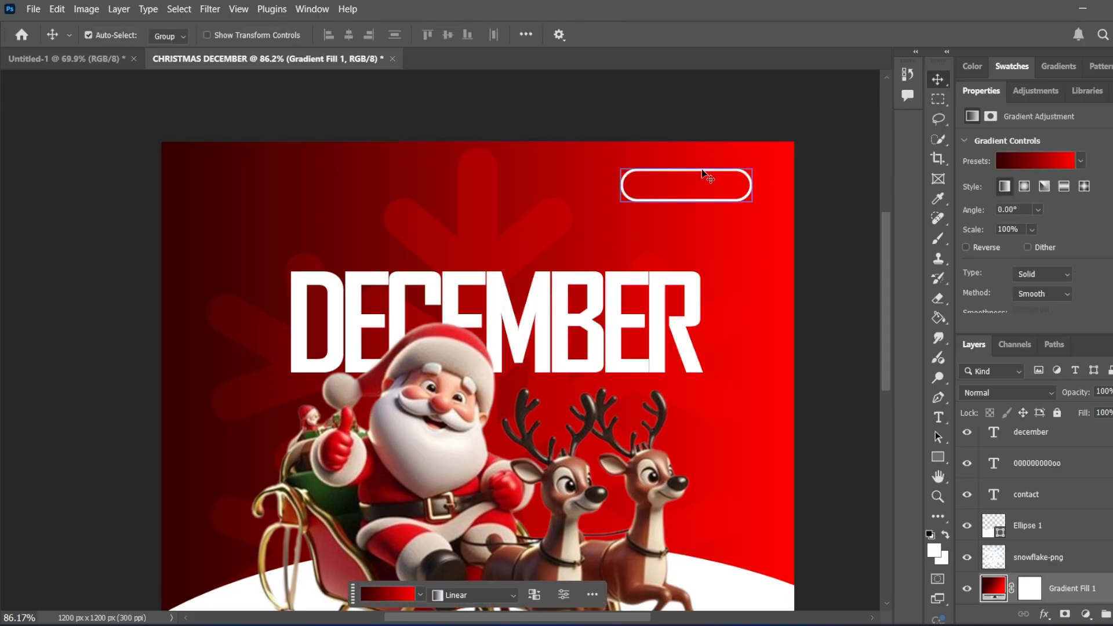
pyautogui.moveTo(700, 169); pyautogui.dragTo(672, 170)
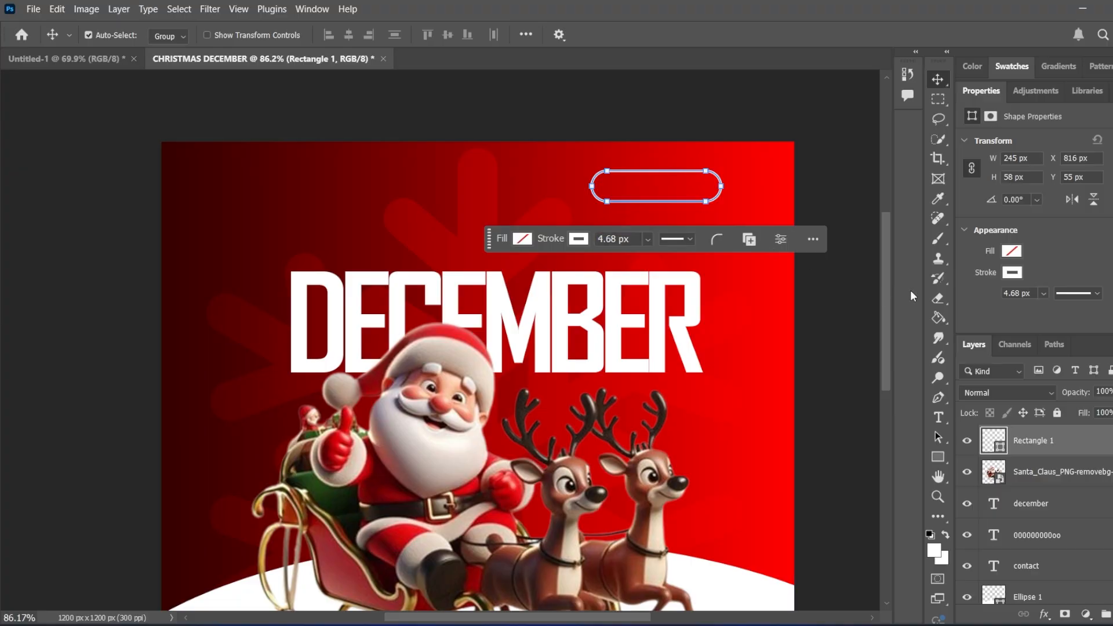
# Step: Set the rounded outline box's stroke width to 2 px and deselect the box
pyautogui.click(1012, 293)
pyautogui.write('2')
pyautogui.press('Return')
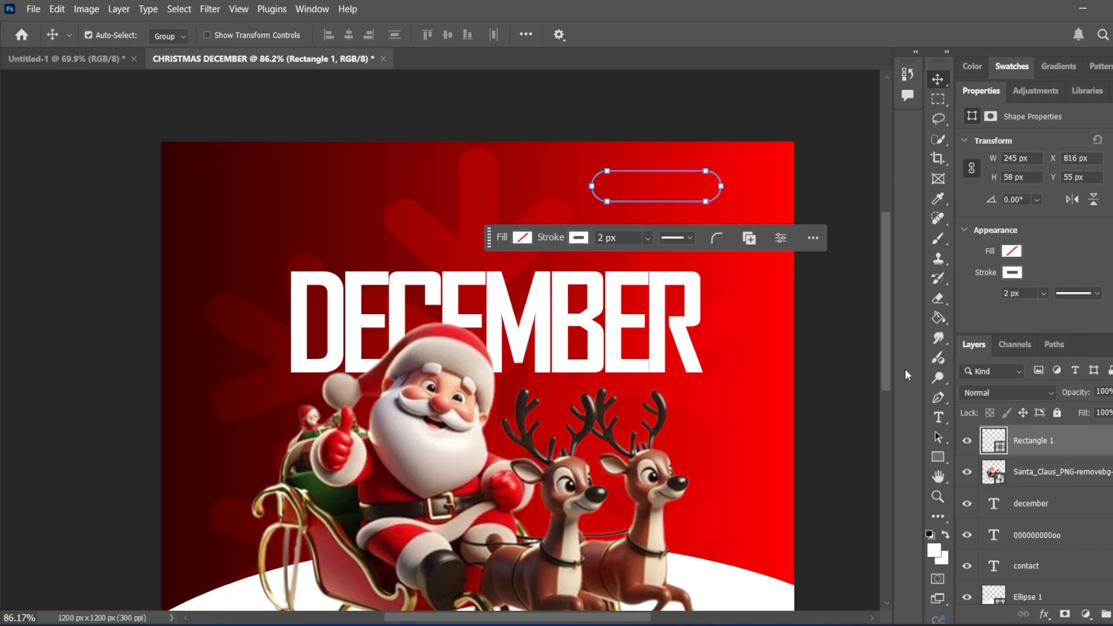
pyautogui.click(784, 284)
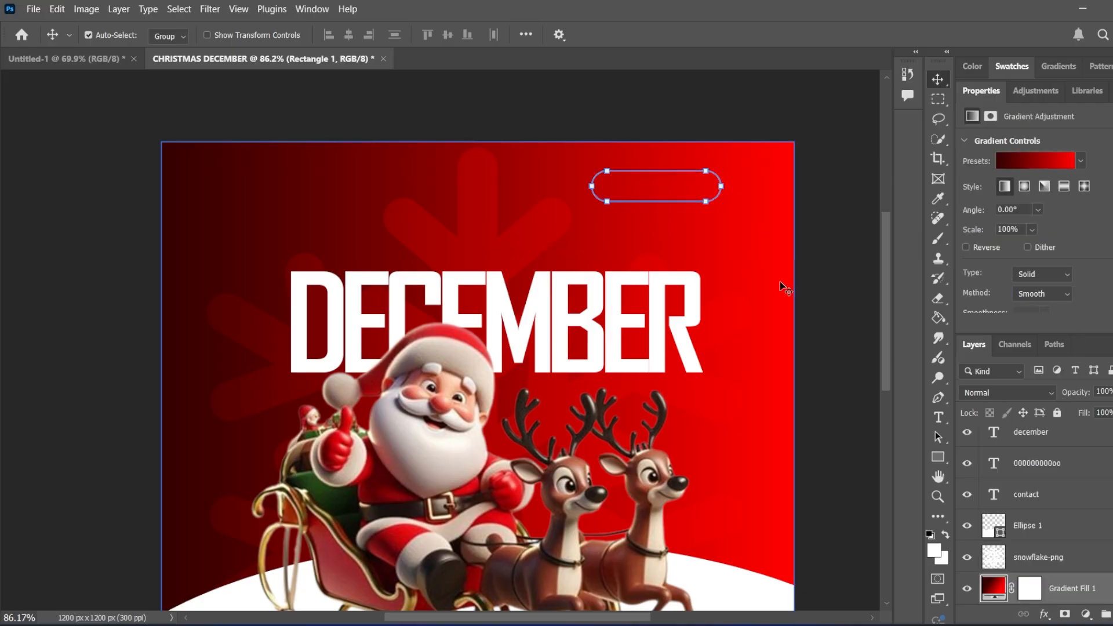
# Step: Add the white 8 pt Agency FB Bold text "BUSSINESS NAME" over the rounded outline box and commit it
pyautogui.click(942, 422)
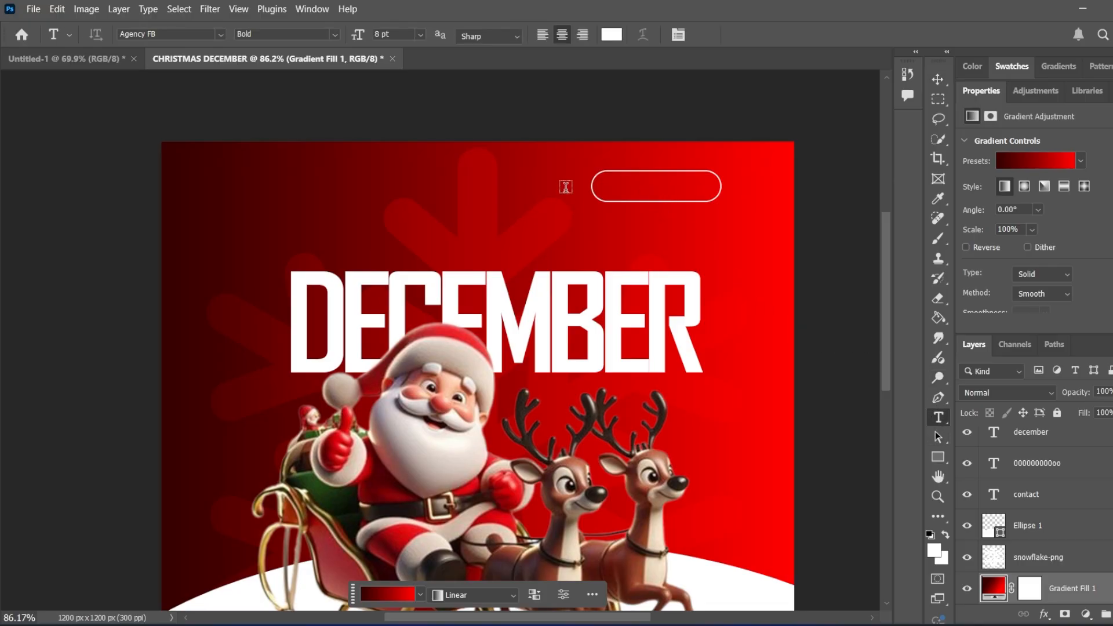
pyautogui.click(623, 185)
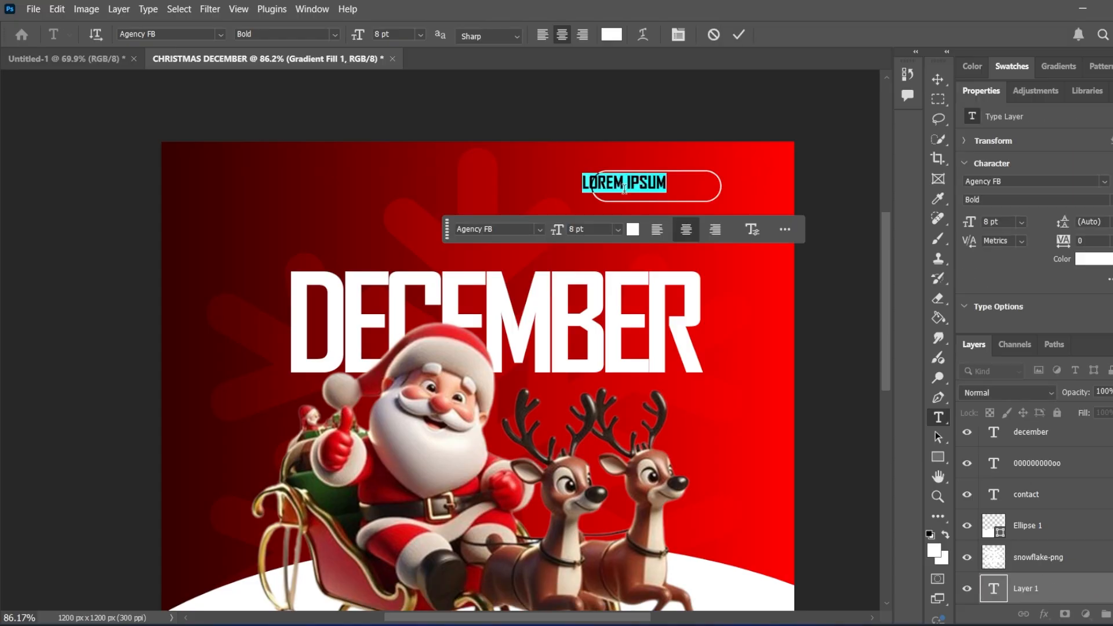
pyautogui.write('BU')
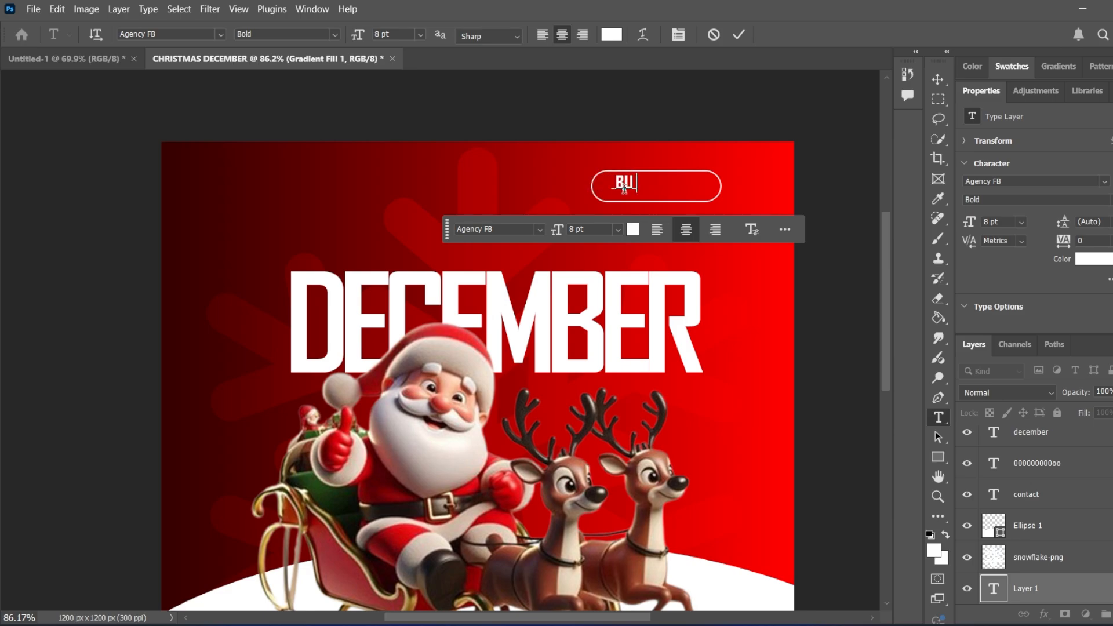
pyautogui.write('SSINE')
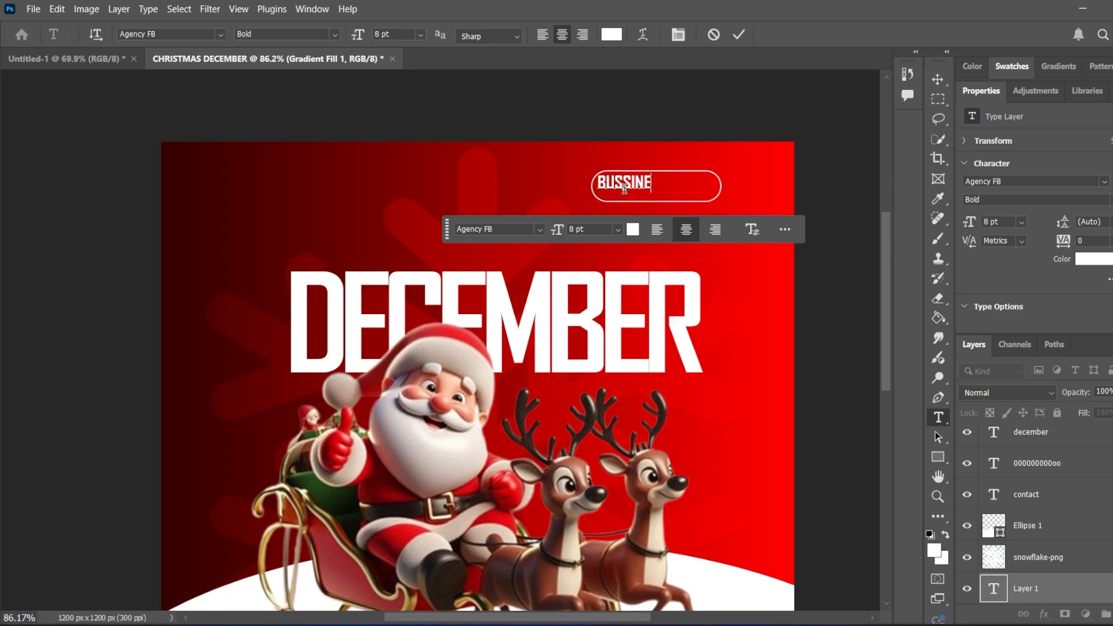
pyautogui.write('SS')
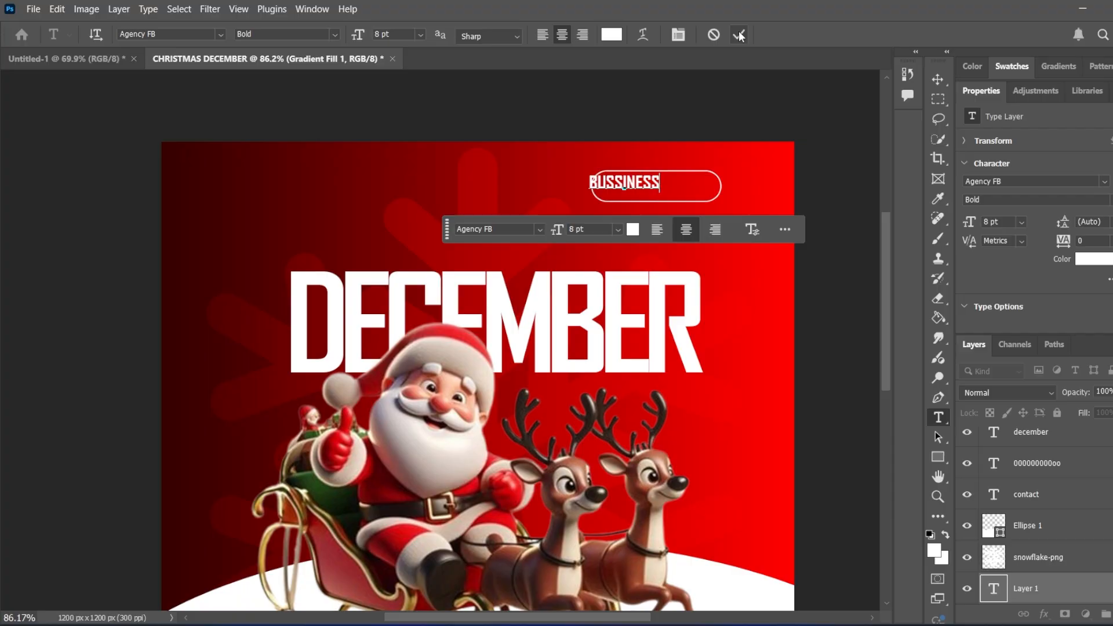
pyautogui.write(' NAME')
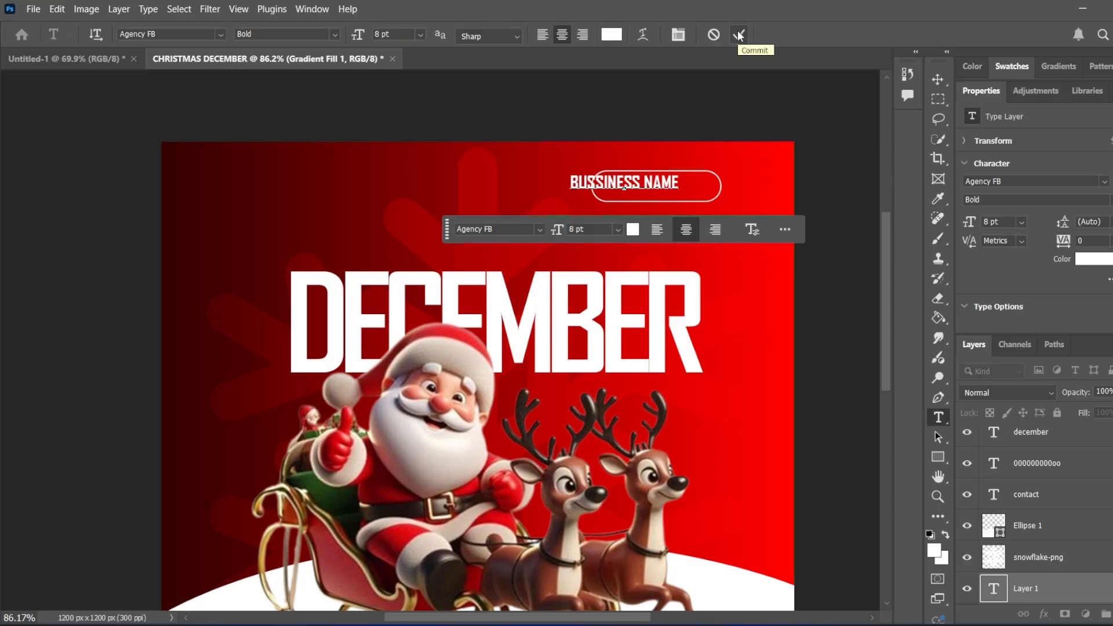
pyautogui.click(737, 34)
# Step: Move the BUSSINESS NAME text into the middle of the rounded outline box
pyautogui.click(937, 79)
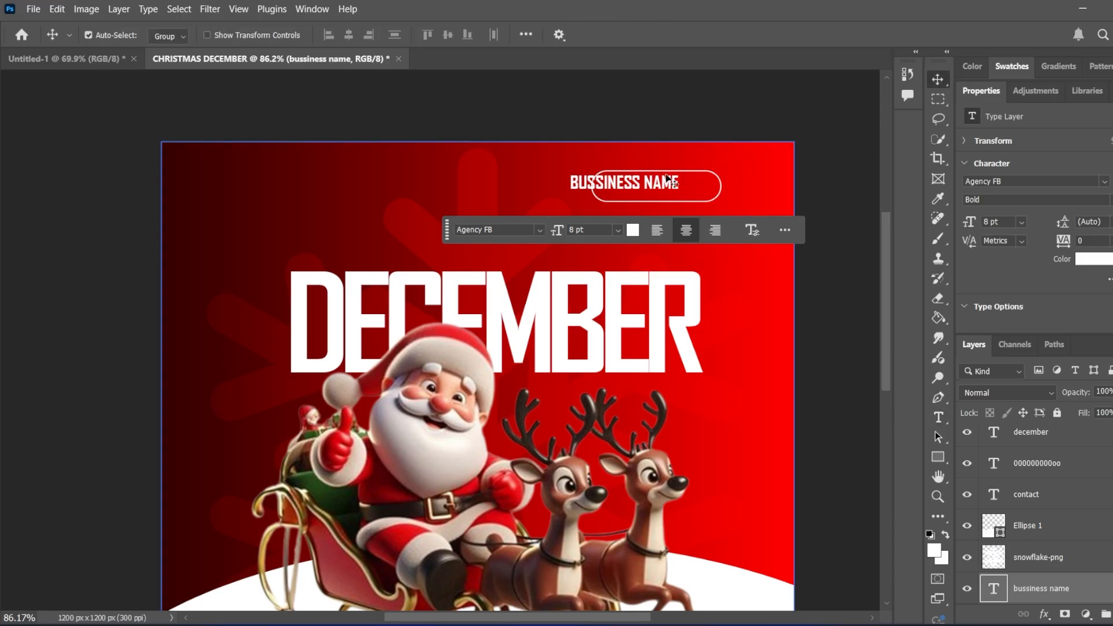
pyautogui.moveTo(666, 175); pyautogui.dragTo(698, 173)
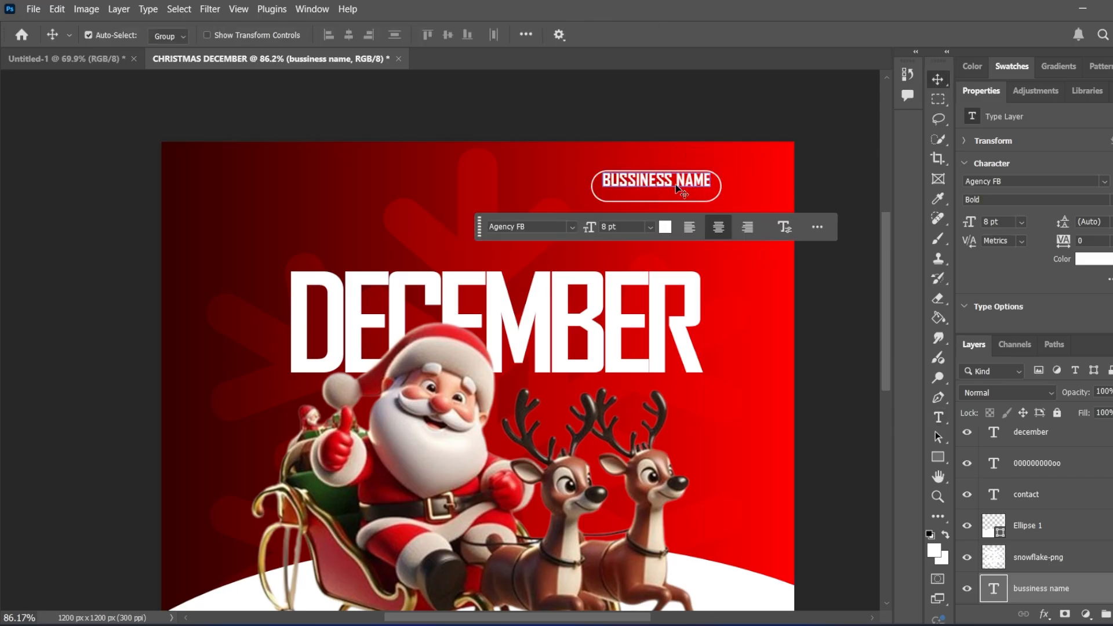
pyautogui.doubleClick(676, 181)
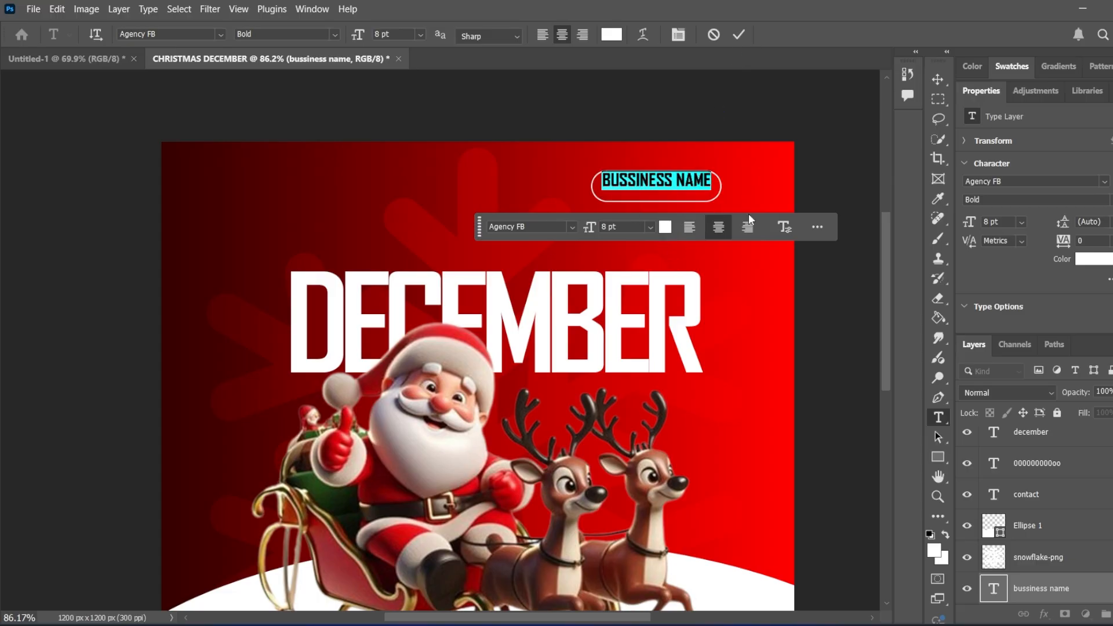
pyautogui.click(937, 79)
pyautogui.click(765, 204)
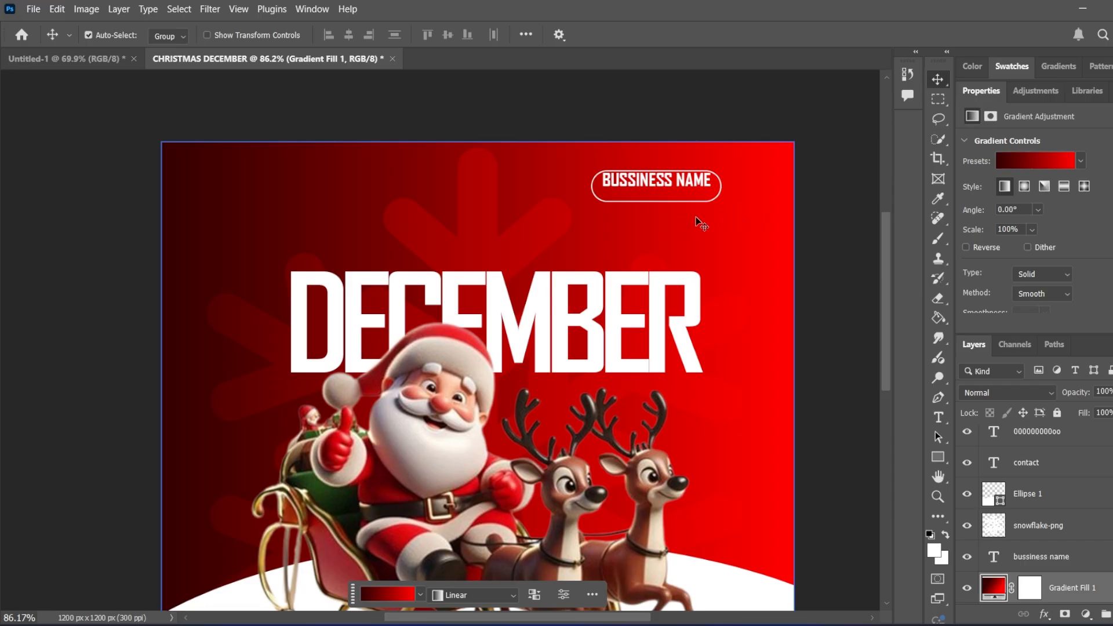
pyautogui.moveTo(672, 179); pyautogui.dragTo(671, 188)
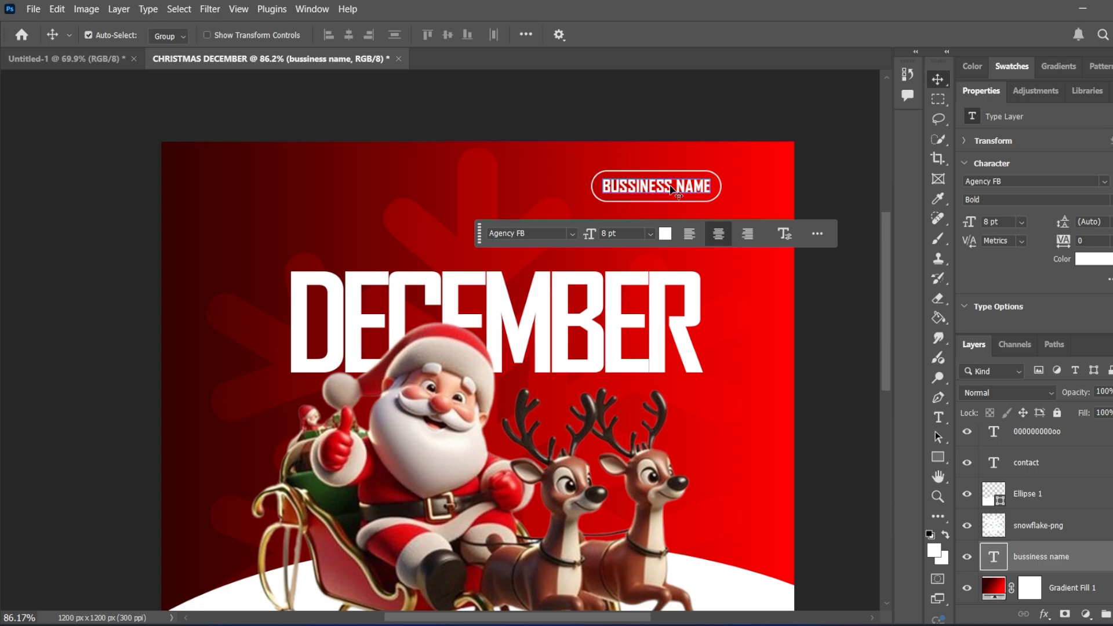
# Step: Reduce the BUSSINESS NAME text to 6 pt and nudge it to stay centred in the rounded outline box
pyautogui.doubleClick(671, 189)
pyautogui.click(422, 35)
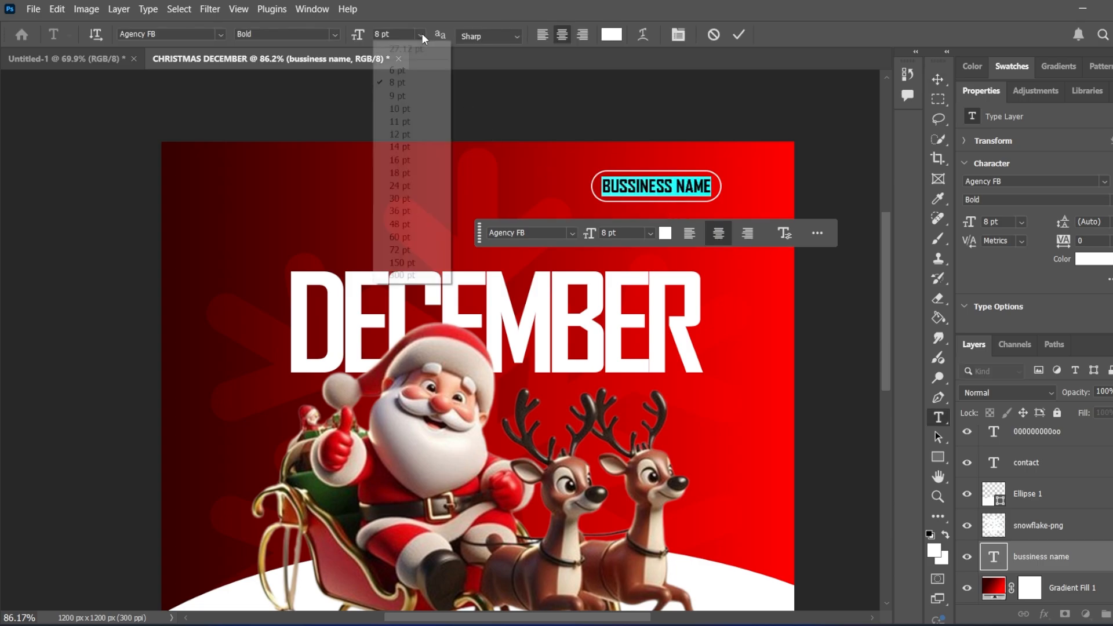
pyautogui.click(417, 69)
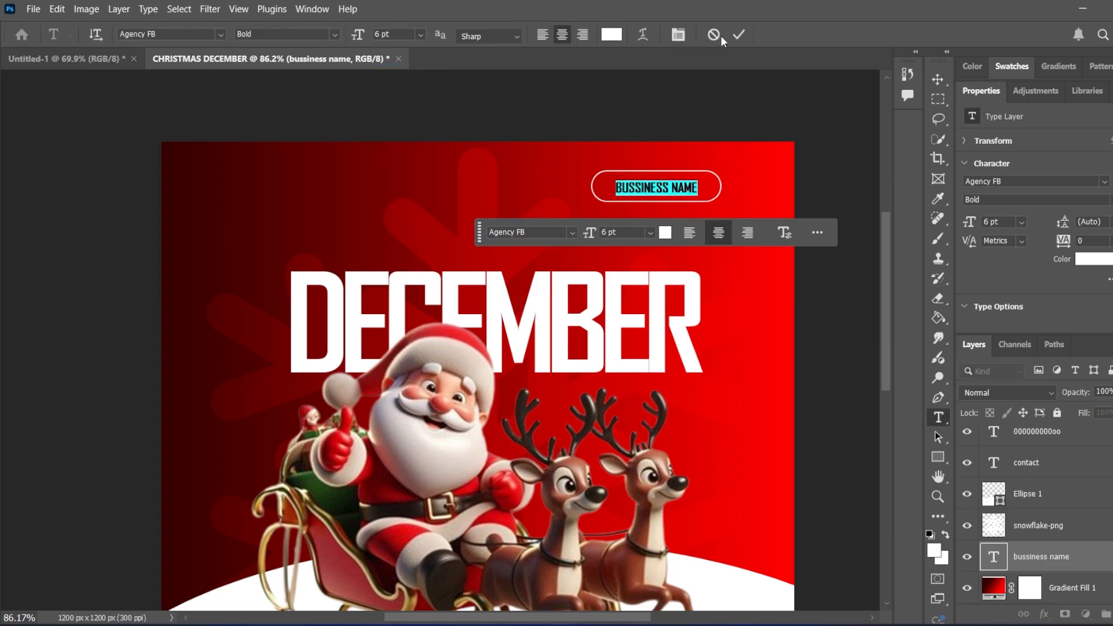
pyautogui.click(739, 34)
pyautogui.press('v')
pyautogui.moveTo(669, 187); pyautogui.dragTo(669, 188)
pyautogui.click(807, 187)
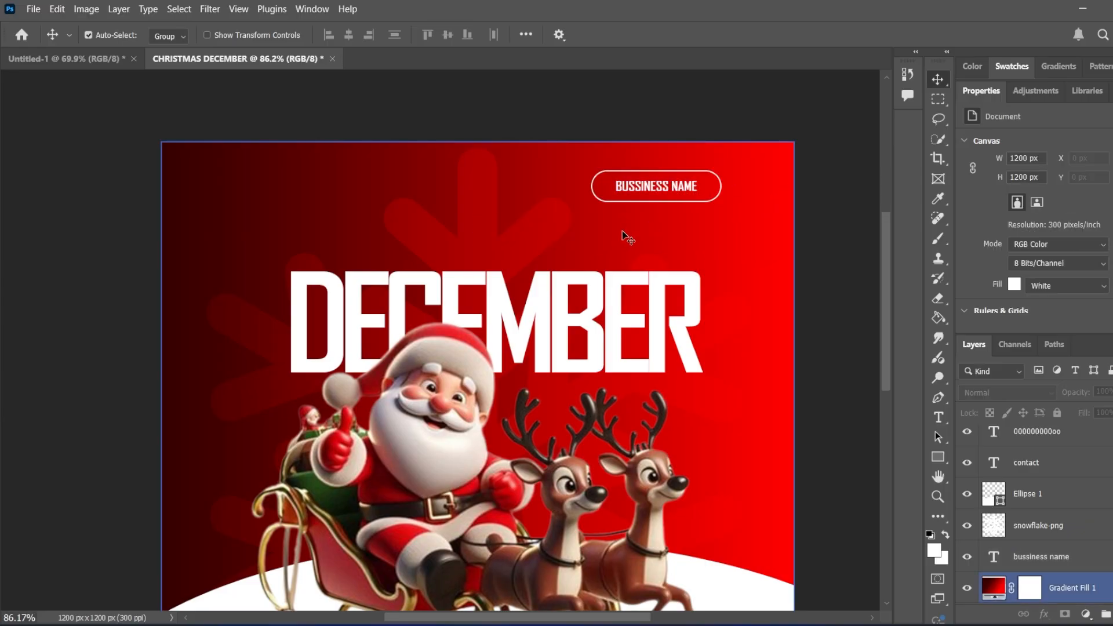
# Step: Add a new text line "HELLO" above the first letters of the DECEMBER heading
pyautogui.scroll(-2, 602, 250)
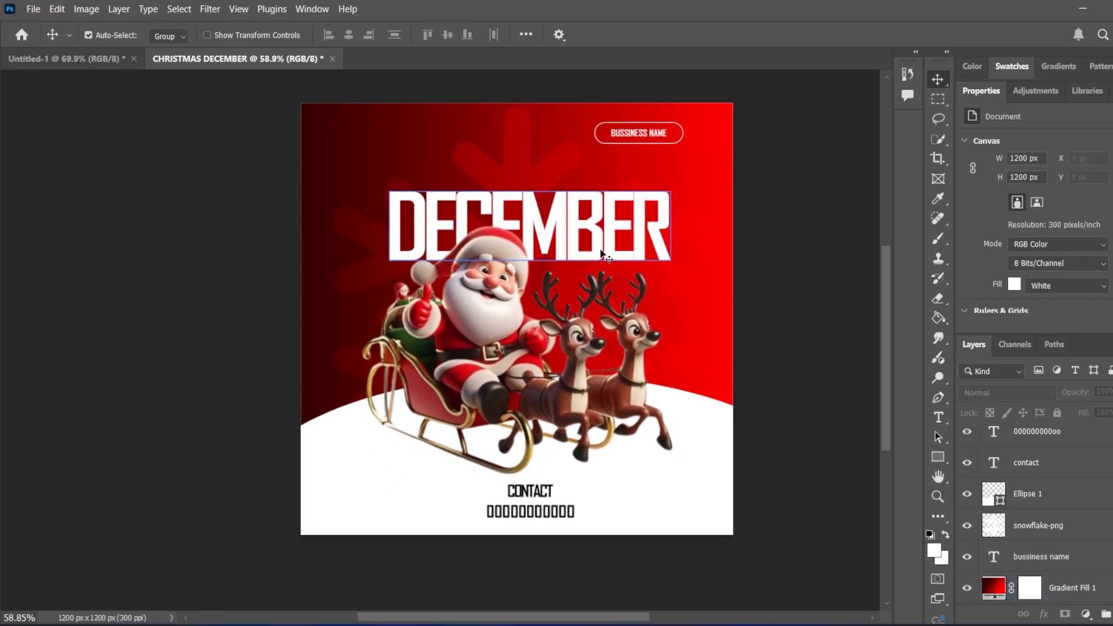
pyautogui.scroll(-2, 603, 255)
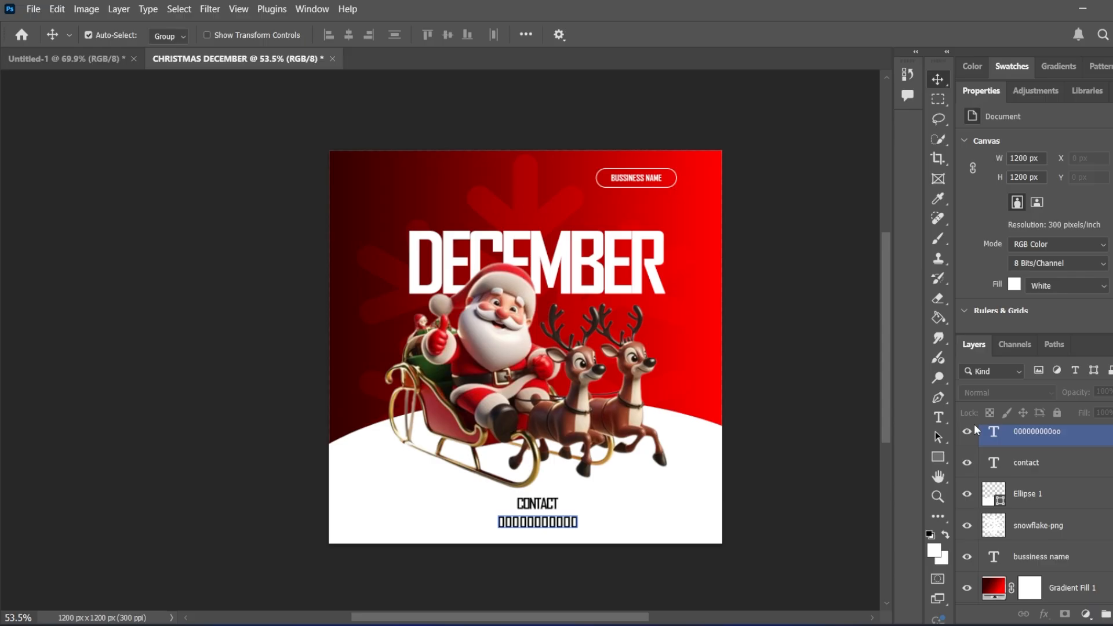
pyautogui.click(938, 418)
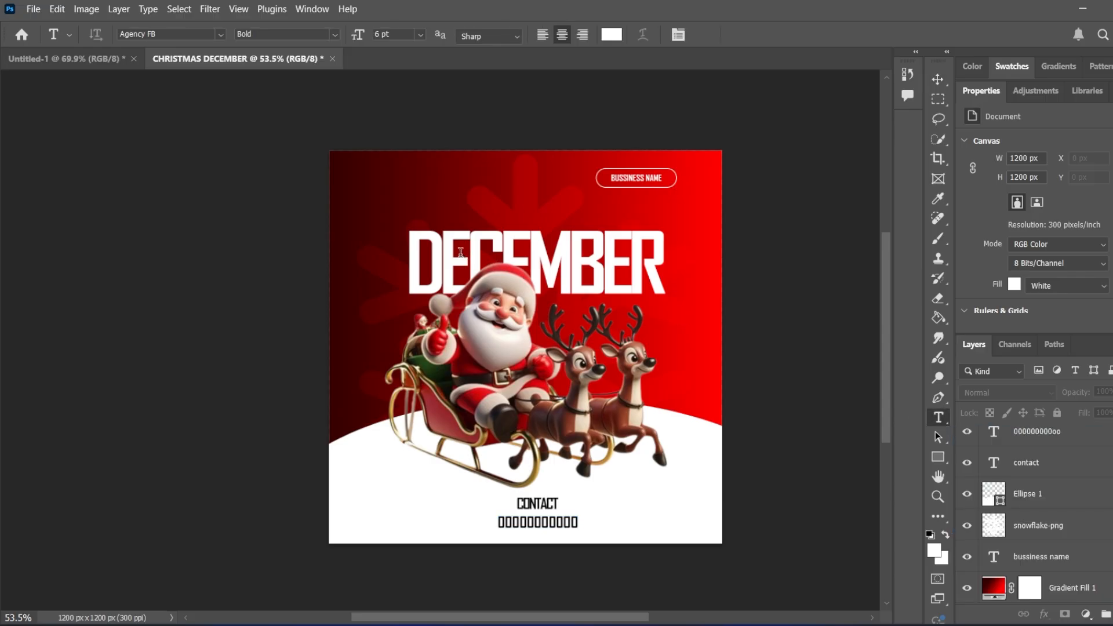
pyautogui.scroll(3, 454, 251)
pyautogui.scroll(2, 454, 251)
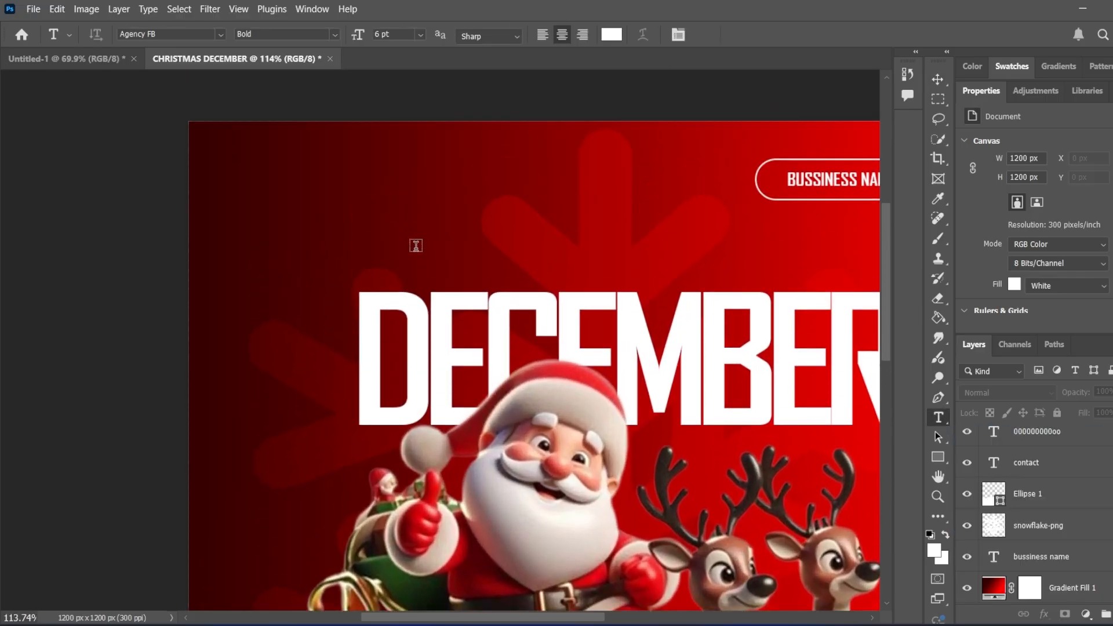
pyautogui.click(388, 250)
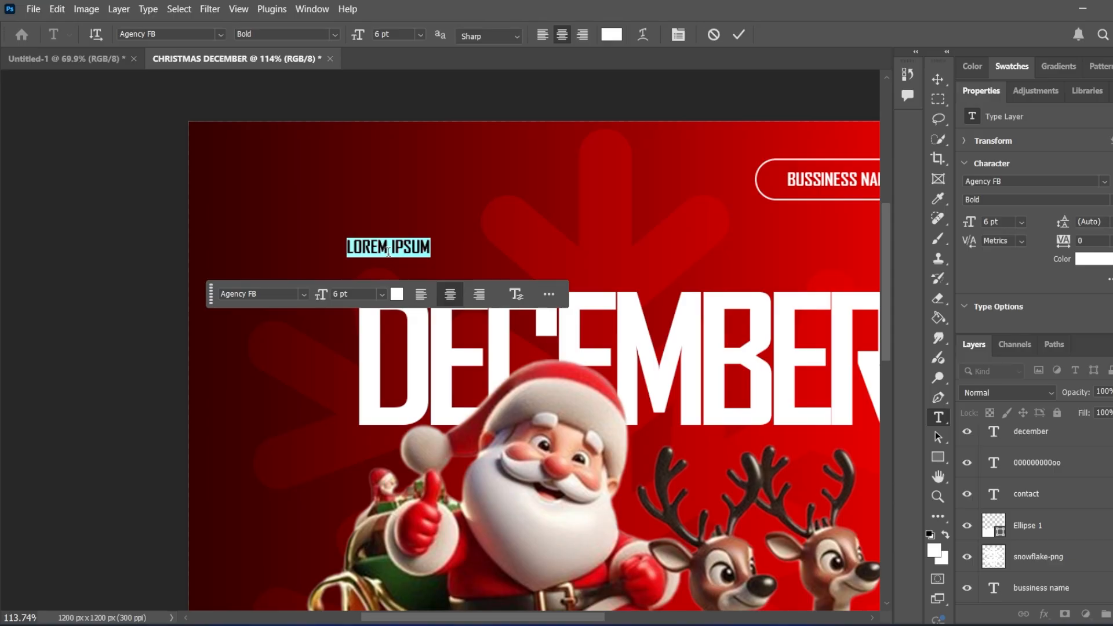
pyautogui.write('HE')
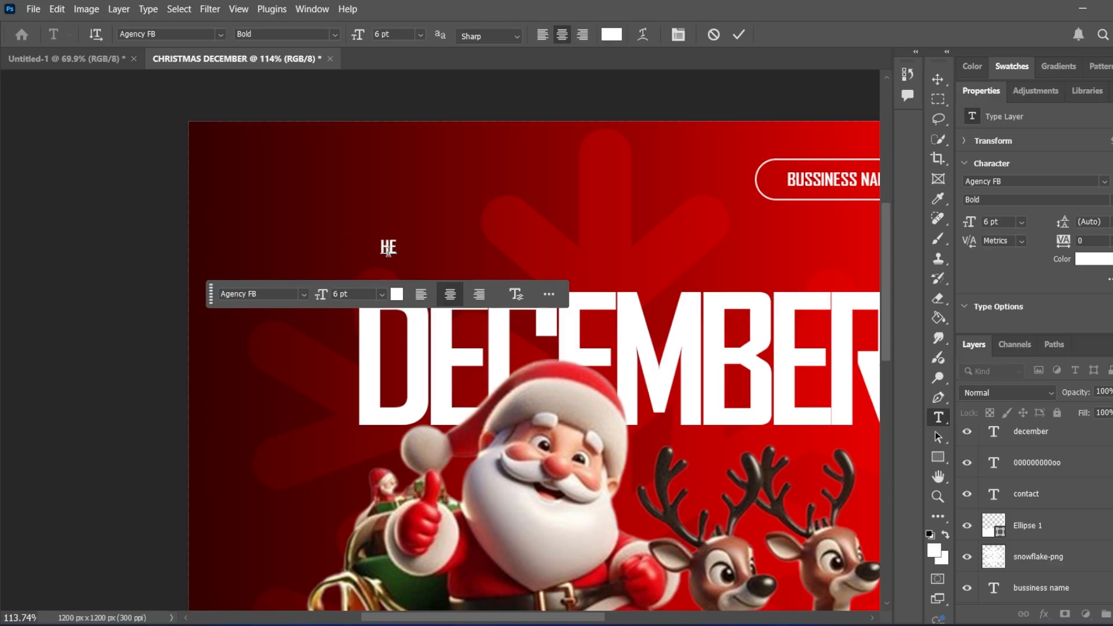
pyautogui.write('LLO')
# Step: Change the HELLO text's font to Autography Regular, turn off All Caps and commit the text
pyautogui.doubleClick(394, 247)
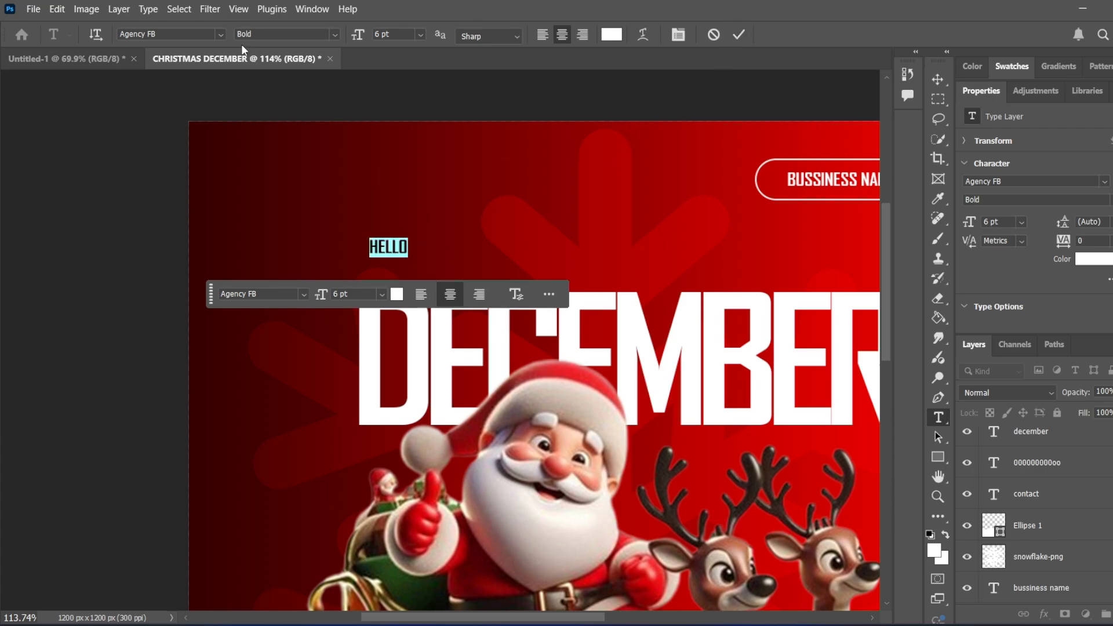
pyautogui.click(222, 35)
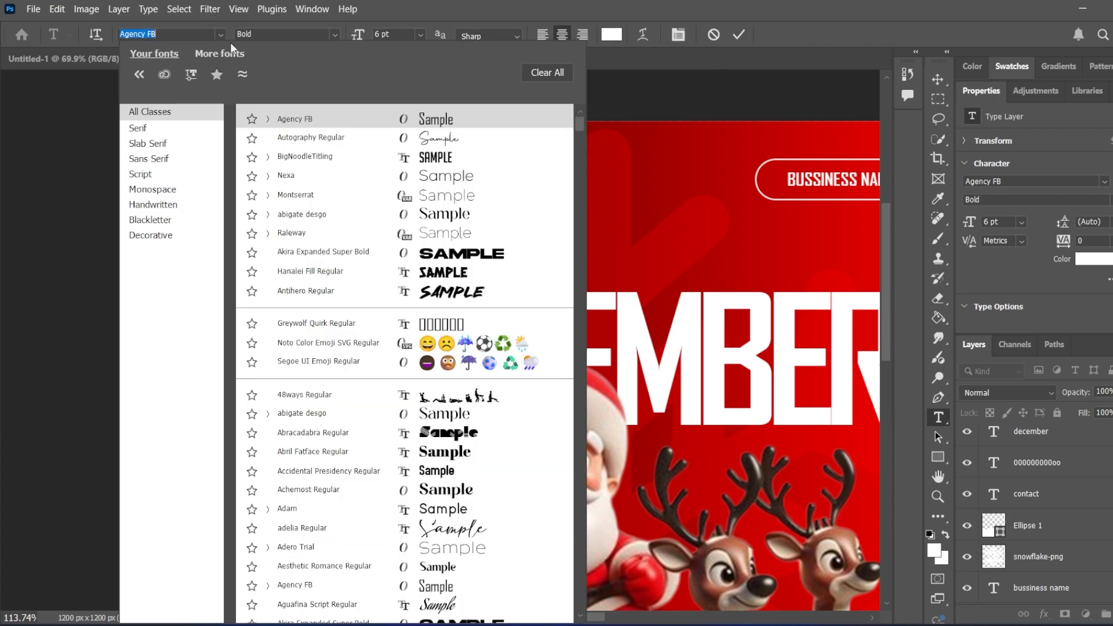
pyautogui.click(312, 139)
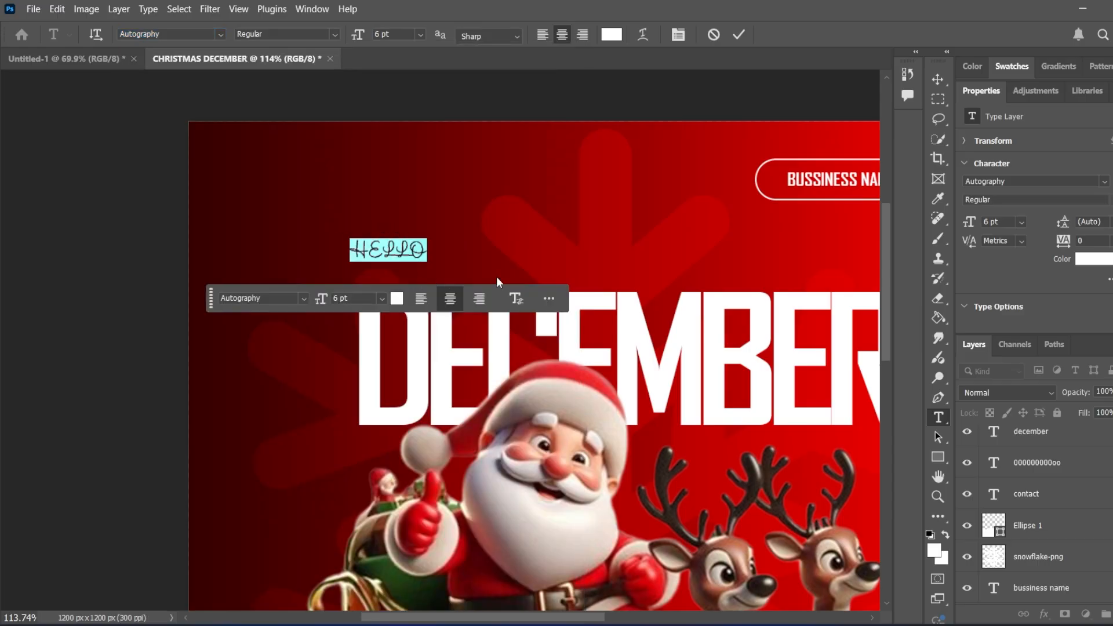
pyautogui.scroll(-2, 1007, 230)
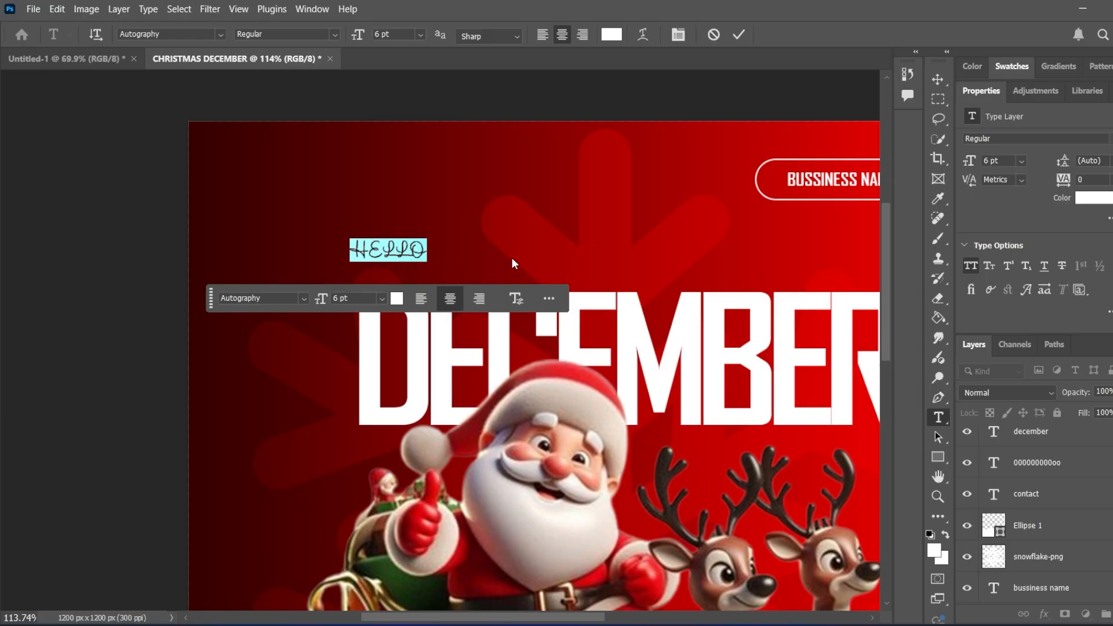
pyautogui.click(971, 269)
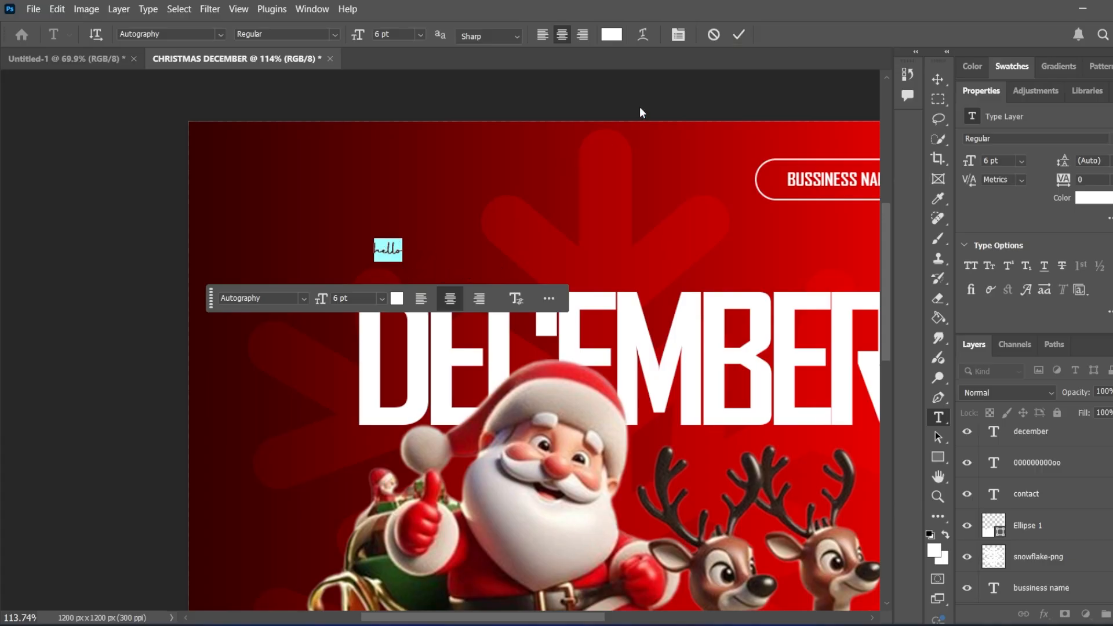
pyautogui.click(738, 35)
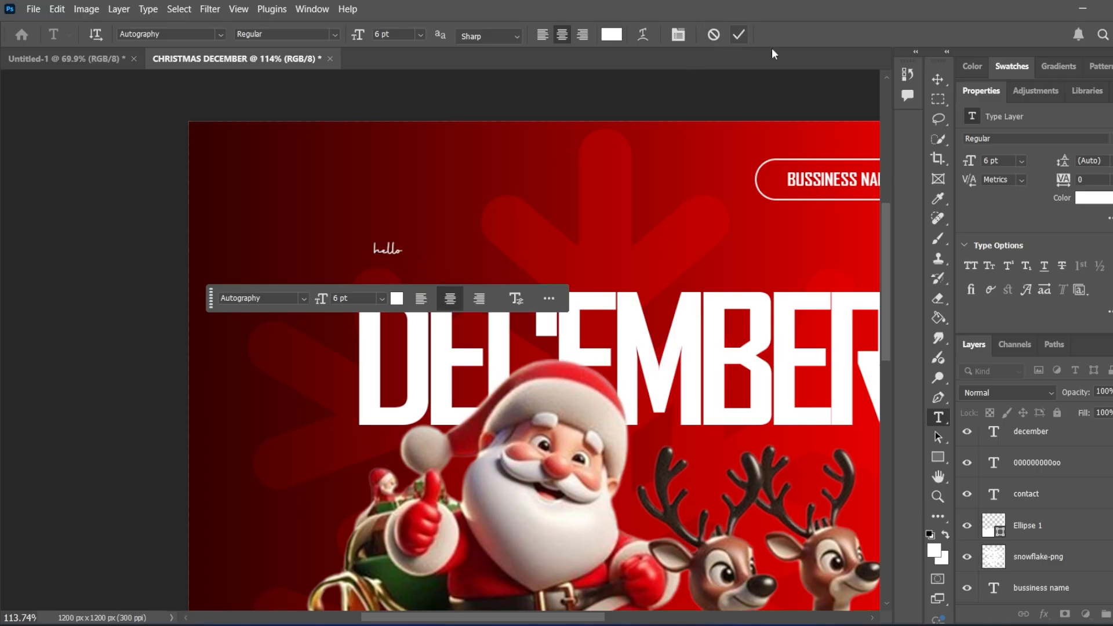
# Step: Select the whole hello text and set its font size to 12 pt
pyautogui.doubleClick(387, 250)
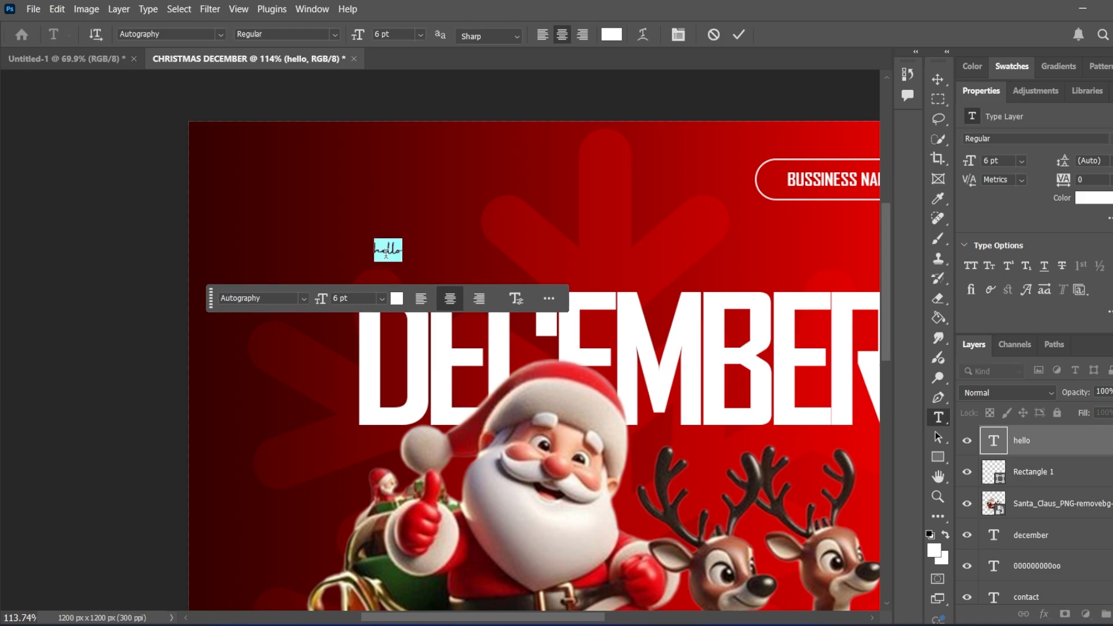
pyautogui.click(419, 34)
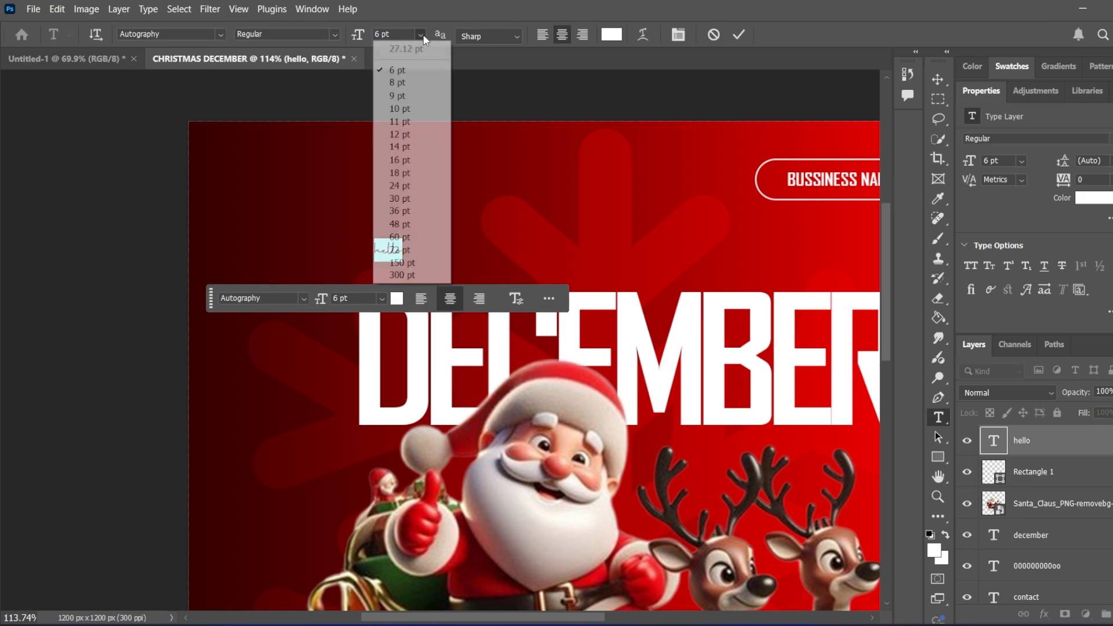
pyautogui.click(401, 134)
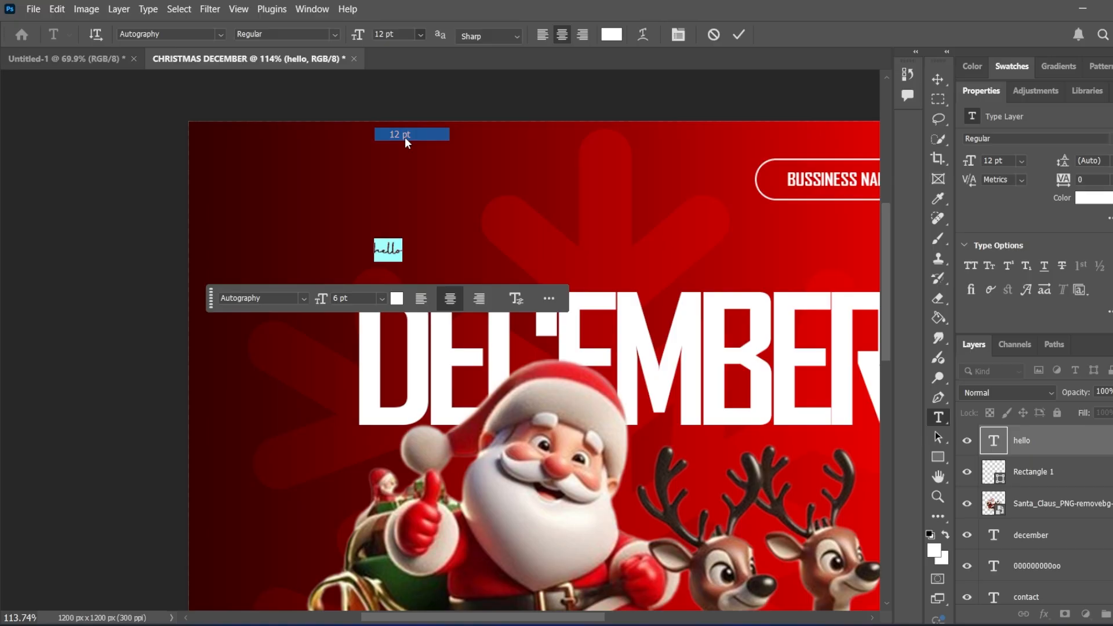
# Step: Enlarge the selected hello text to 24 pt and commit the change
pyautogui.click(419, 34)
pyautogui.click(406, 172)
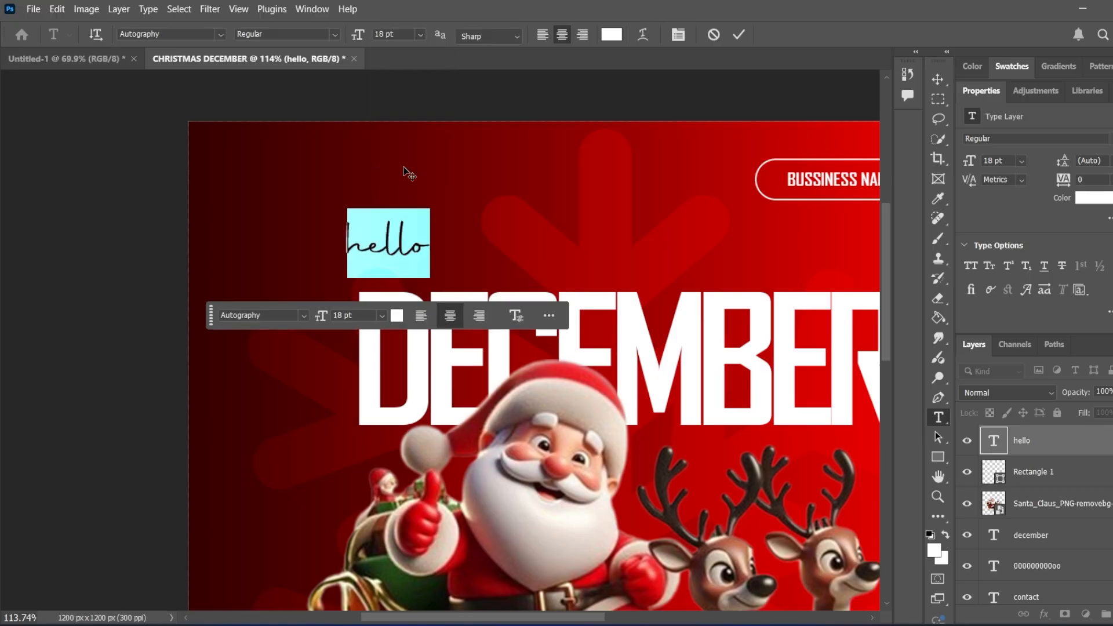
pyautogui.click(420, 35)
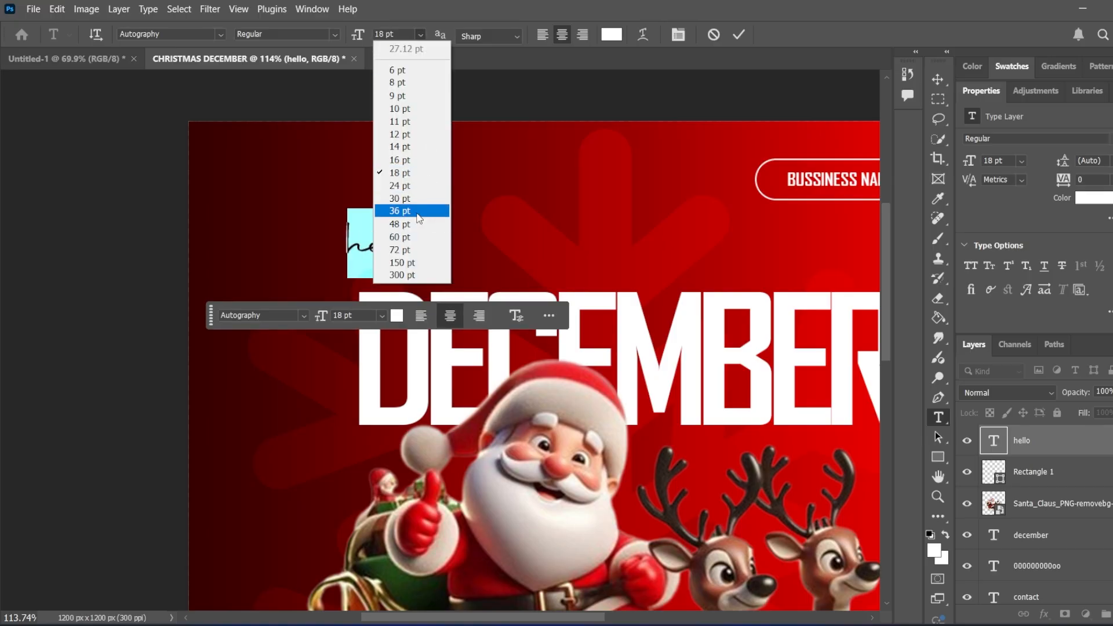
pyautogui.click(412, 187)
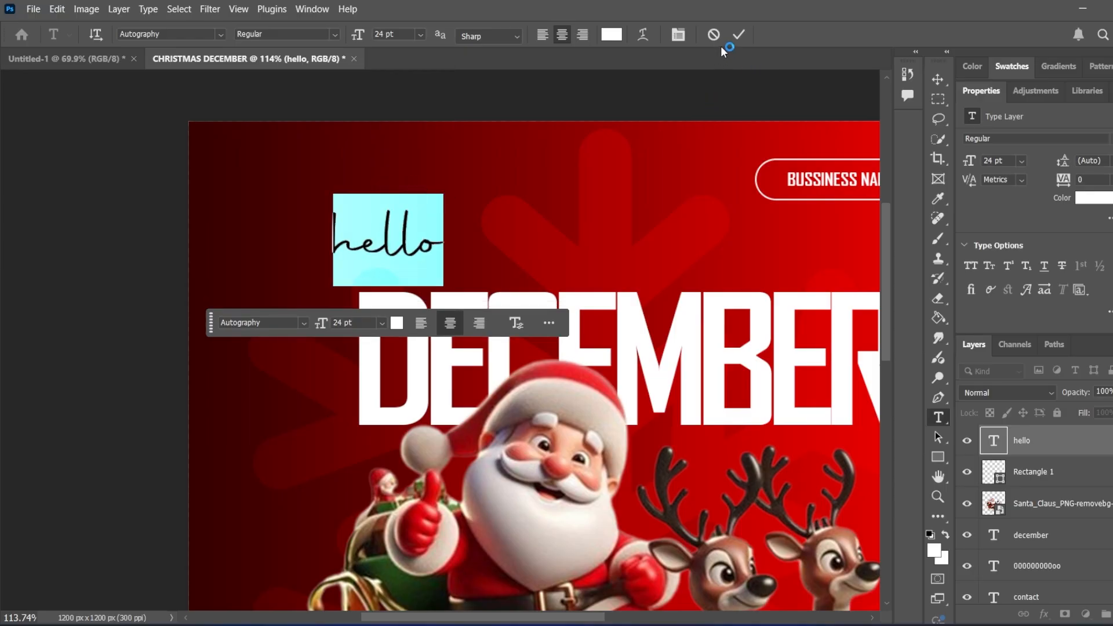
pyautogui.click(738, 34)
# Step: Replace the lowercase first letter of the hello text with a capital H and commit the text
pyautogui.click(359, 246)
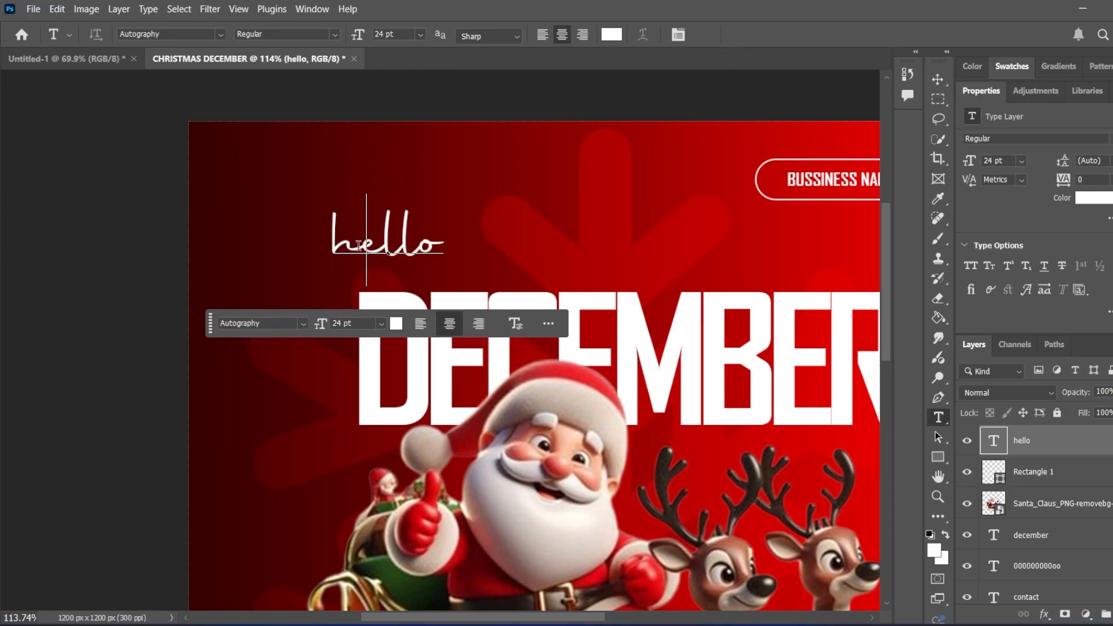
pyautogui.keyDown('shift'); pyautogui.click(318, 244); pyautogui.keyUp('shift')
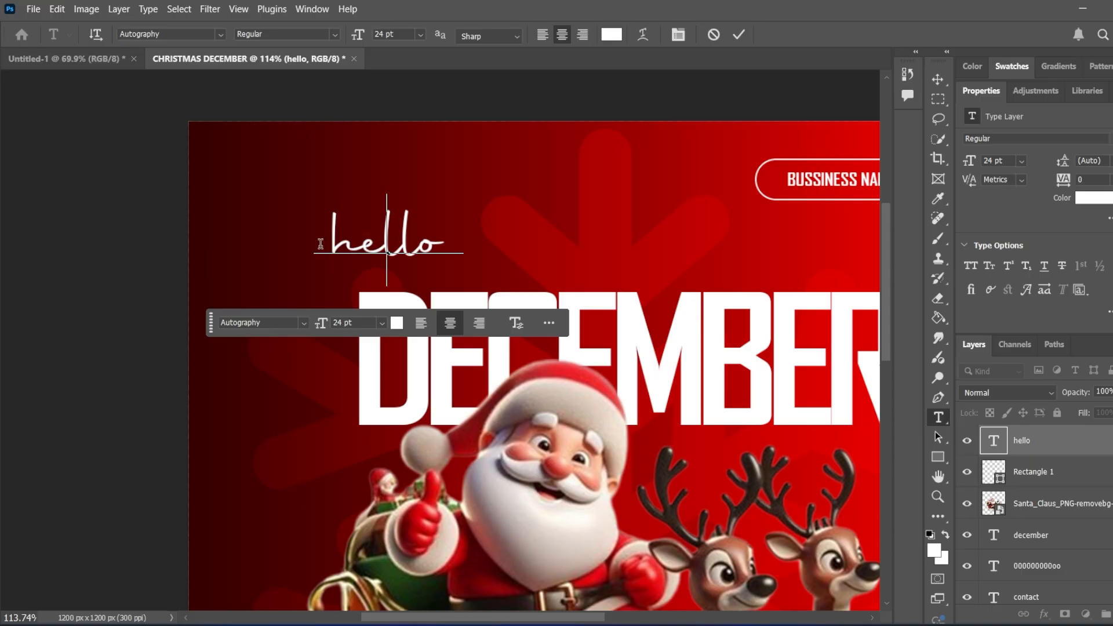
pyautogui.write('H')
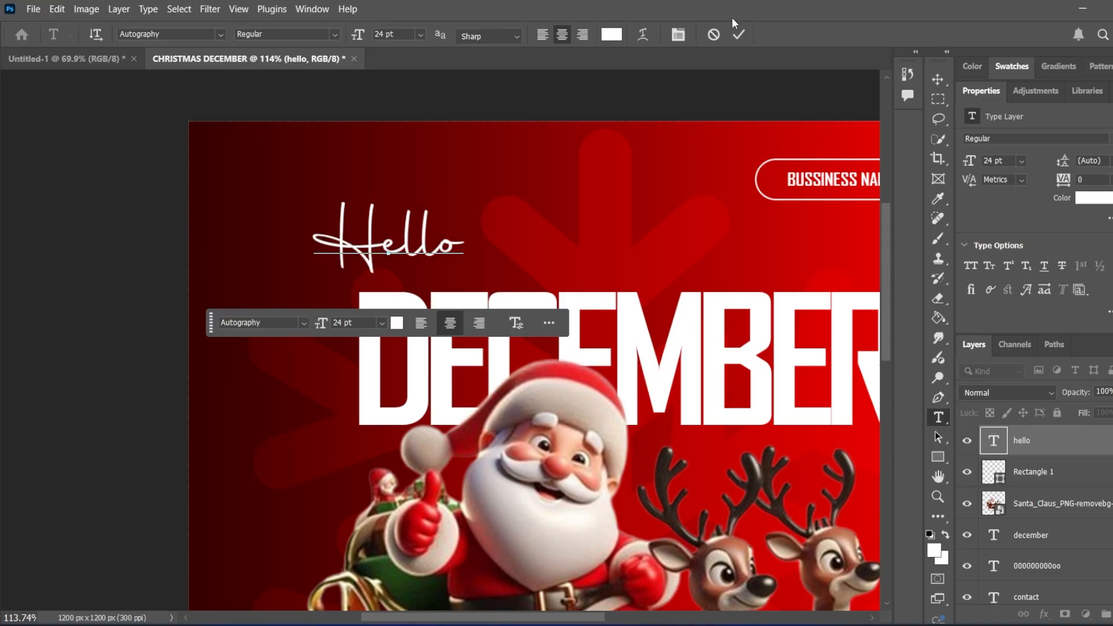
pyautogui.click(738, 35)
# Step: Move the Hello text above the first letters of DECEMBER, nudging the heading slightly down and Hello slightly left
pyautogui.click(938, 79)
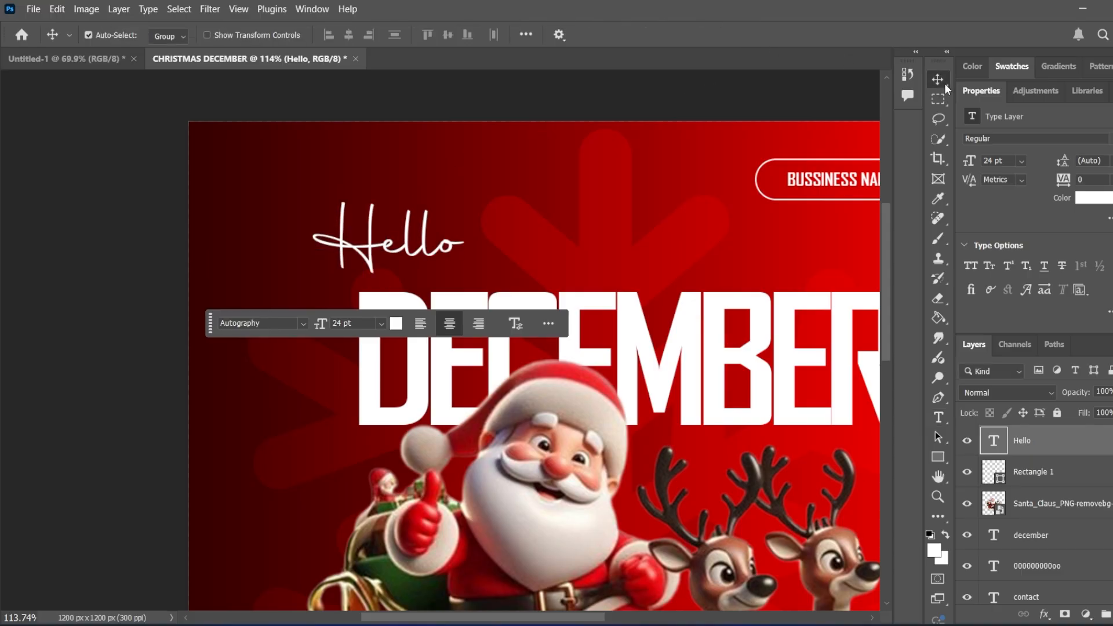
pyautogui.moveTo(371, 264); pyautogui.dragTo(423, 266)
pyautogui.scroll(-4, 423, 266)
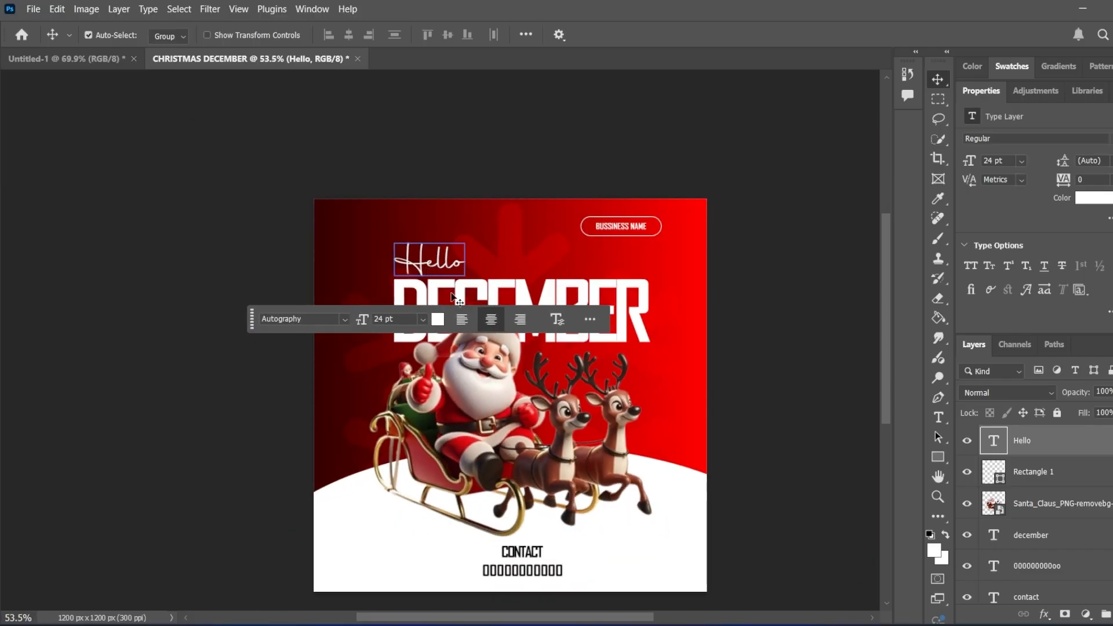
pyautogui.click(542, 302)
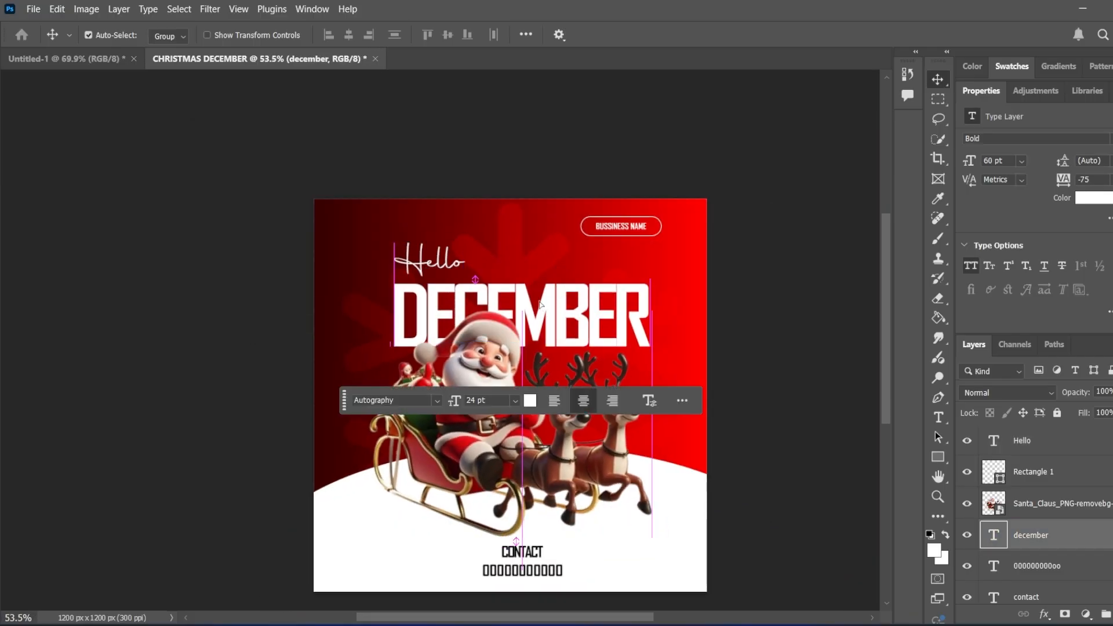
pyautogui.click(438, 261)
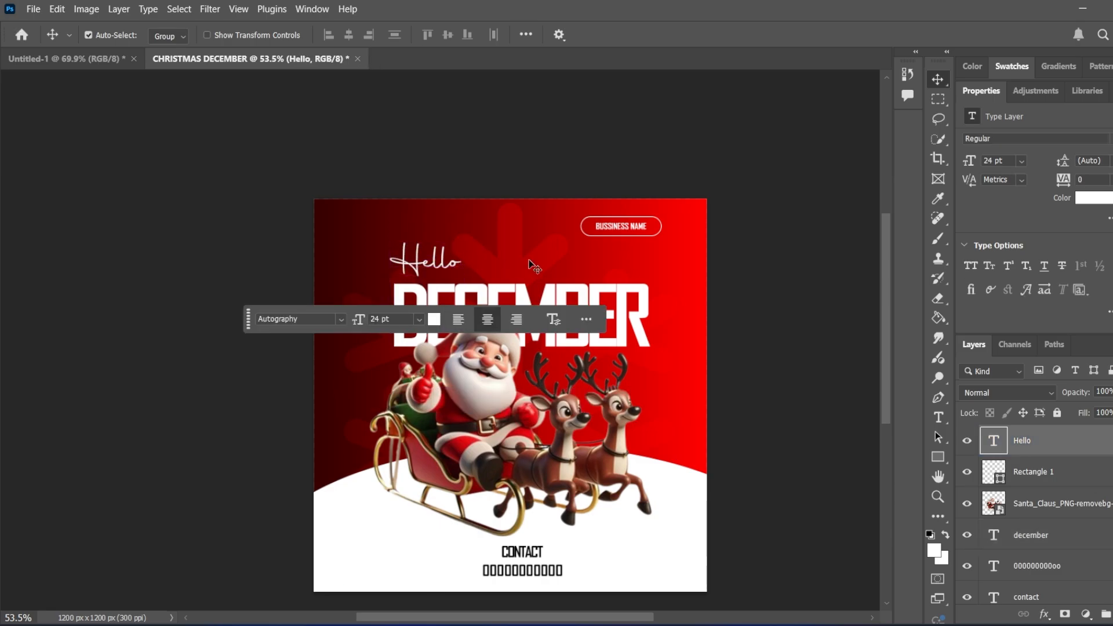
# Step: Examine the whole flyer composition, checking the placement of the Hello text, DECEMBER heading, Santa sleigh and contact details
pyautogui.click(537, 265)
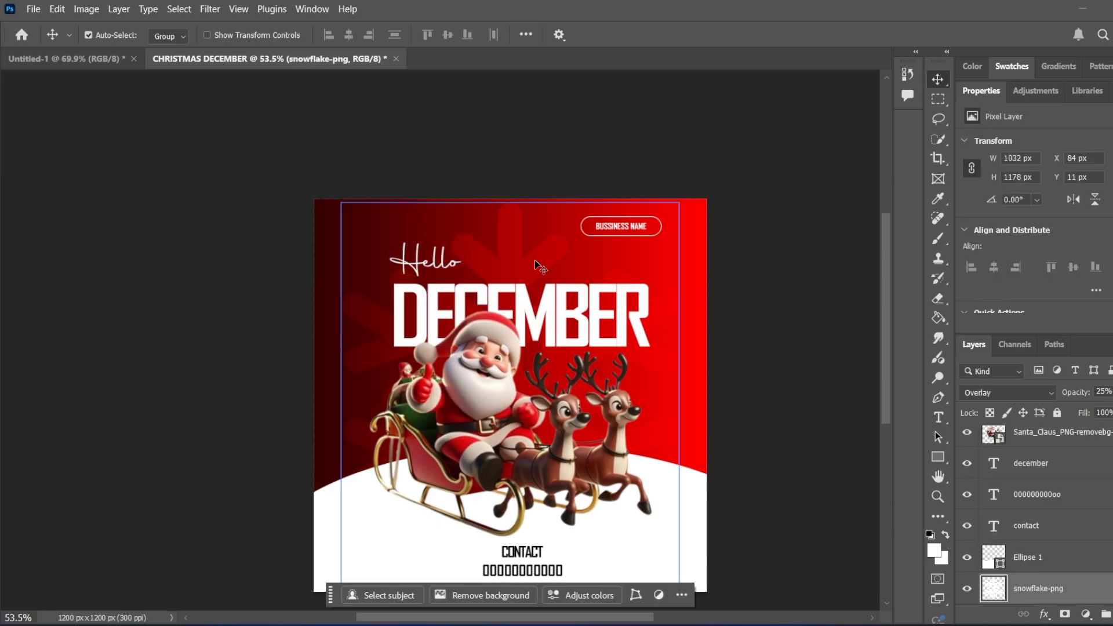
pyautogui.scroll(1, 540, 268)
pyautogui.scroll(2, 532, 282)
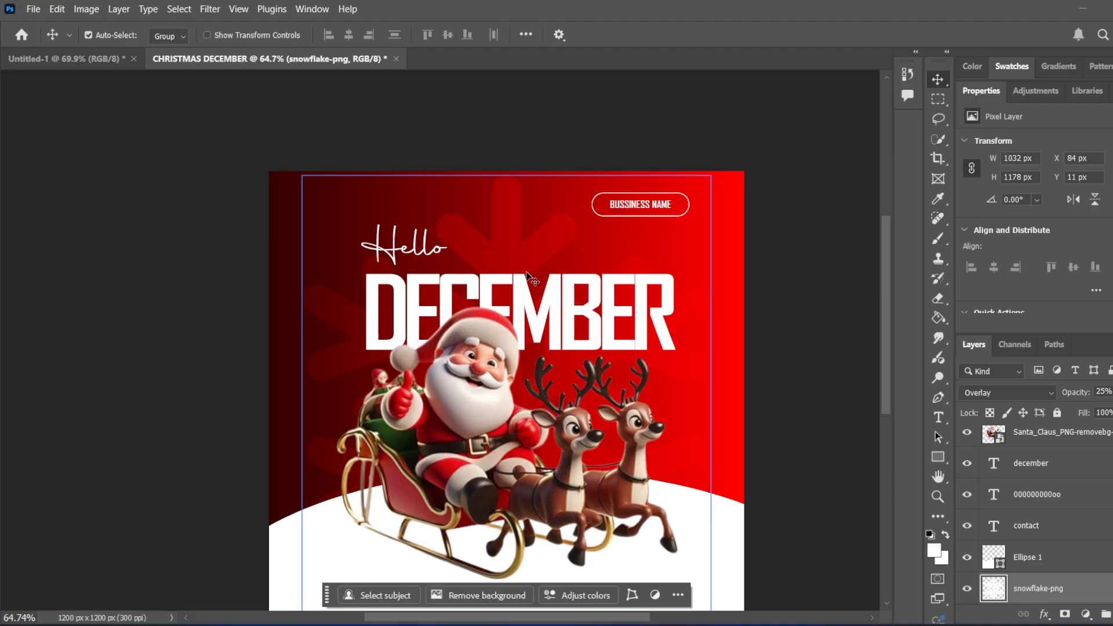
pyautogui.scroll(-3, 532, 282)
pyautogui.scroll(1, 532, 283)
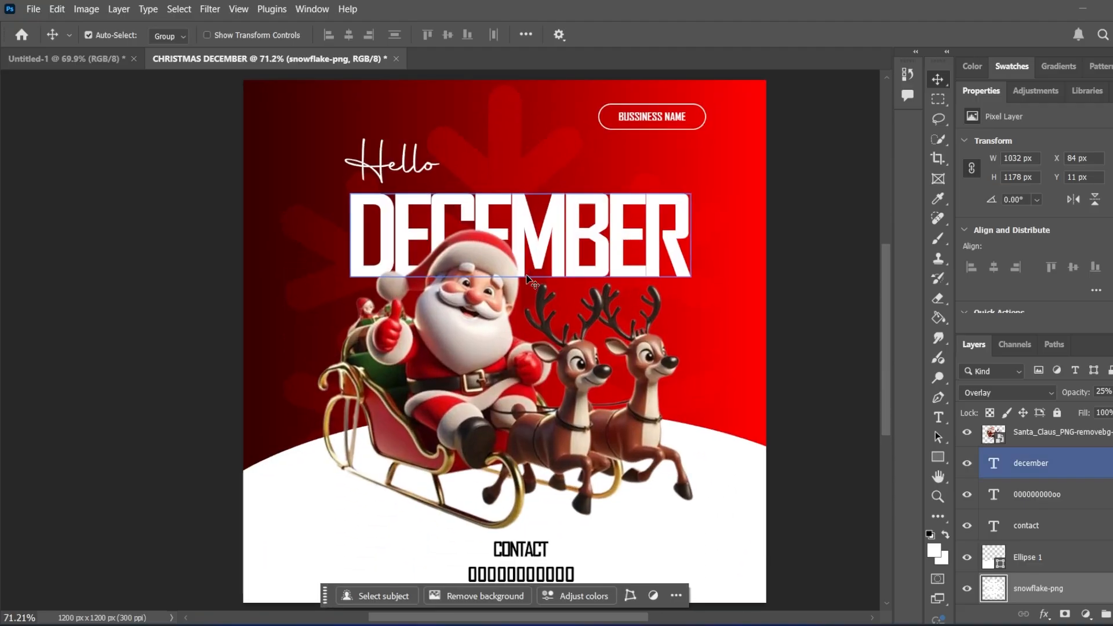
pyautogui.scroll(1, 526, 276)
pyautogui.scroll(-1, 526, 276)
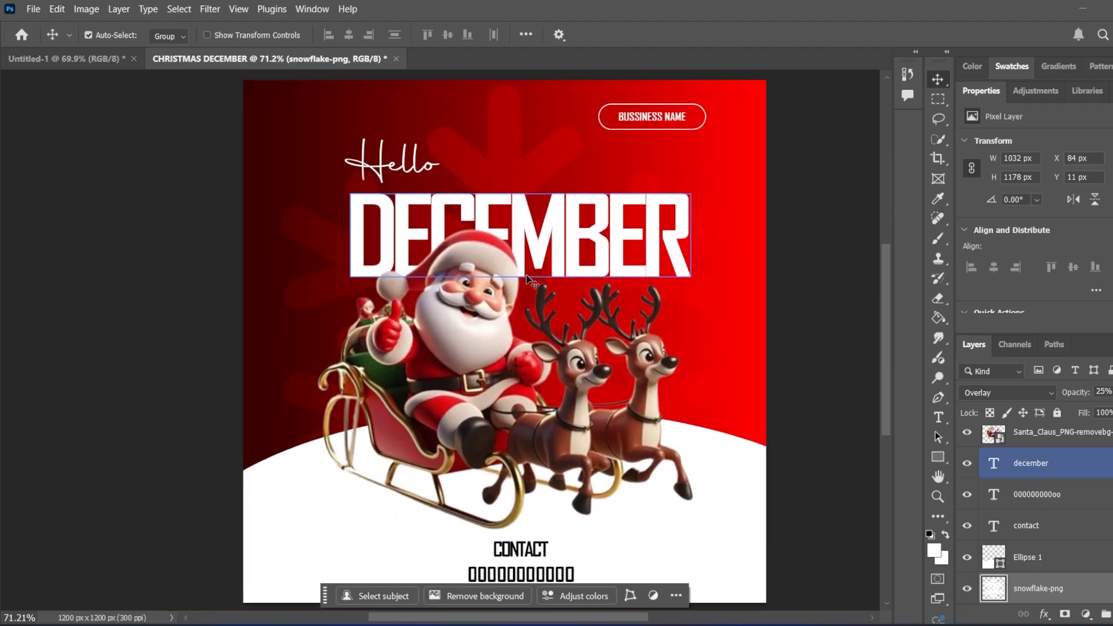